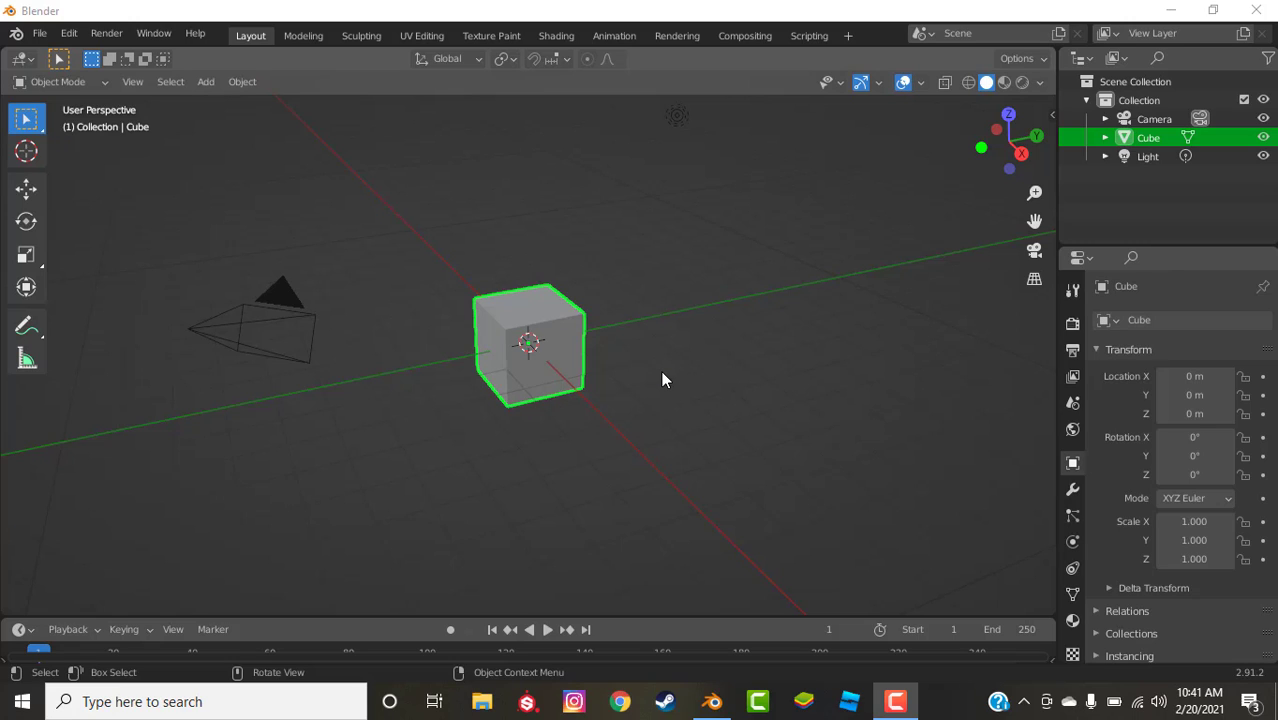
Open the UV Editing workspace for the default cube
{"action": "middle_click_drag", "start_coordinate": [556, 371], "coordinate": [666, 384]}
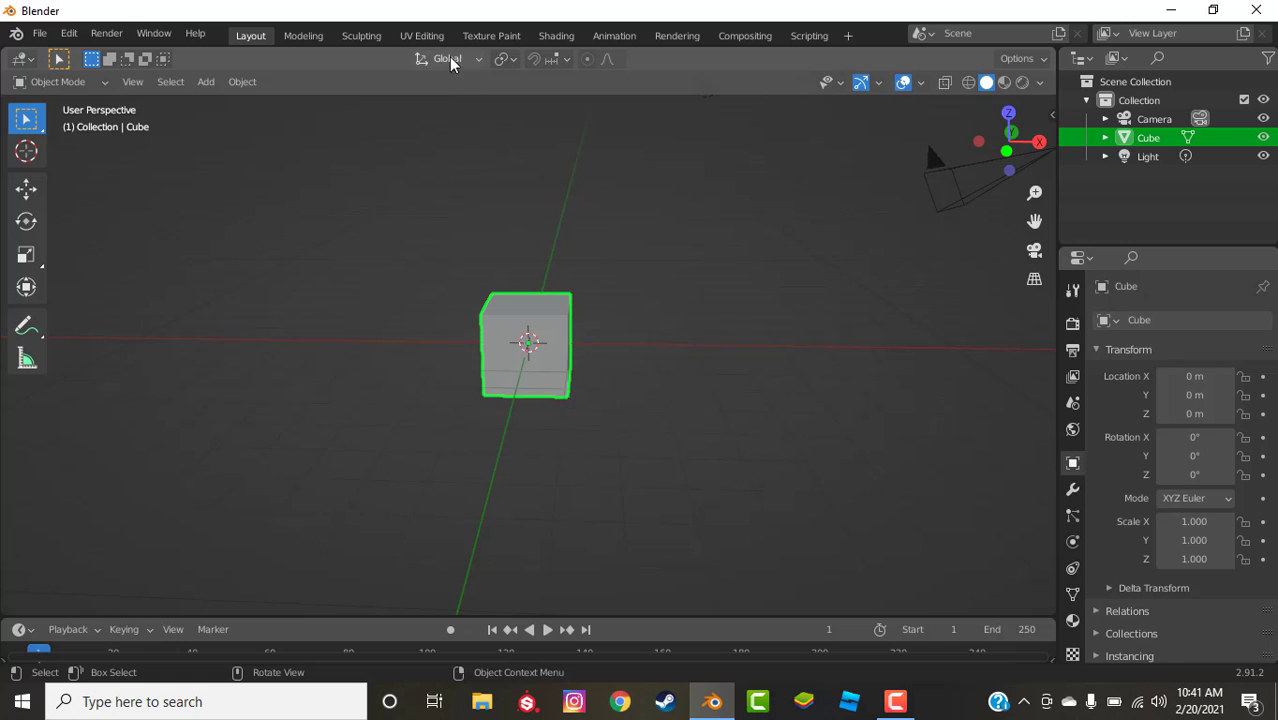
{"action": "left_click", "coordinate": [422, 36]}
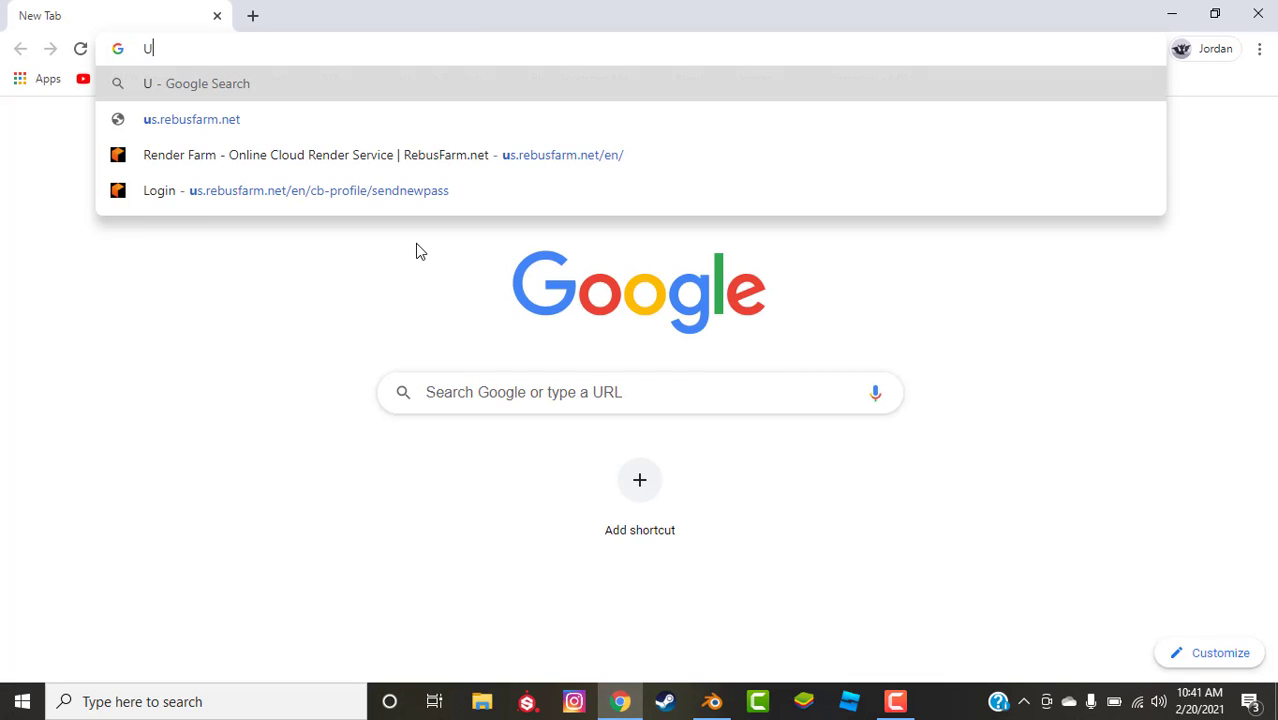
In Chrome, search for "UV squares addon blender" and download the Radivarig/UvSquares GitHub repository as a ZIP, then close the browser
{"action": "type", "text": "ua"}
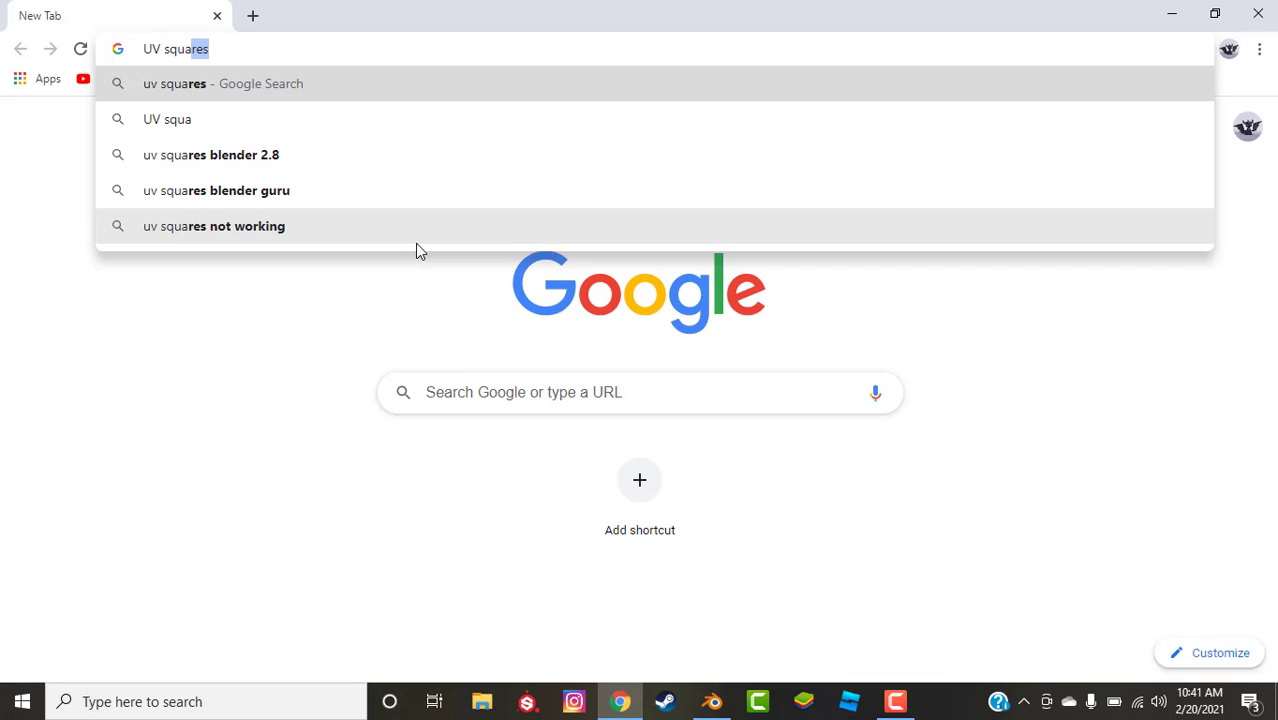
{"action": "type", "text": "res addon blender"}
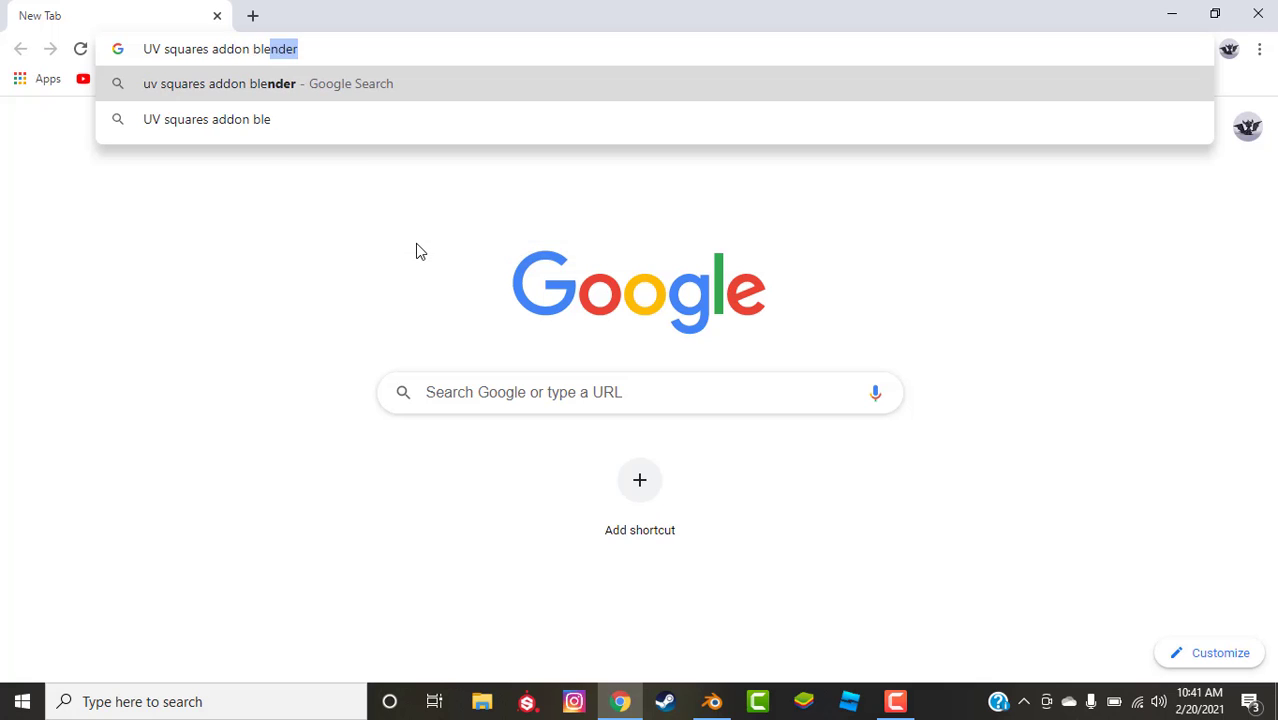
{"action": "key", "text": "Return"}
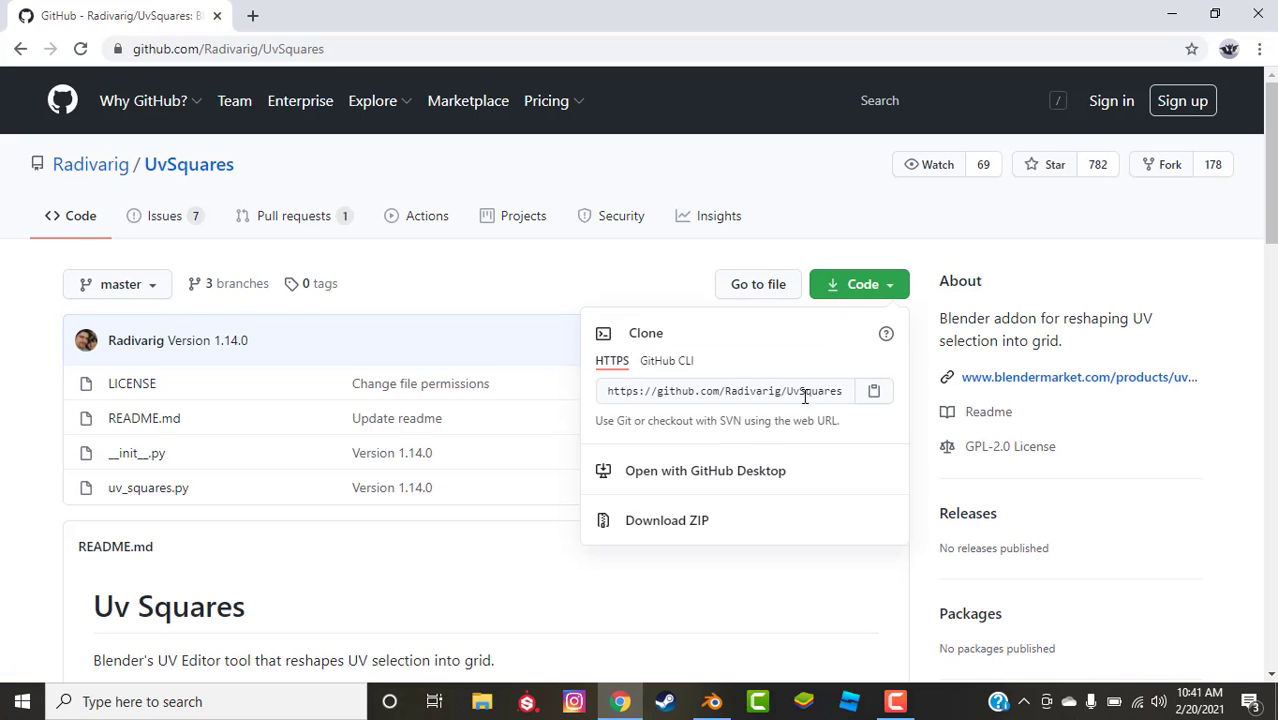
{"action": "left_click", "coordinate": [690, 521]}
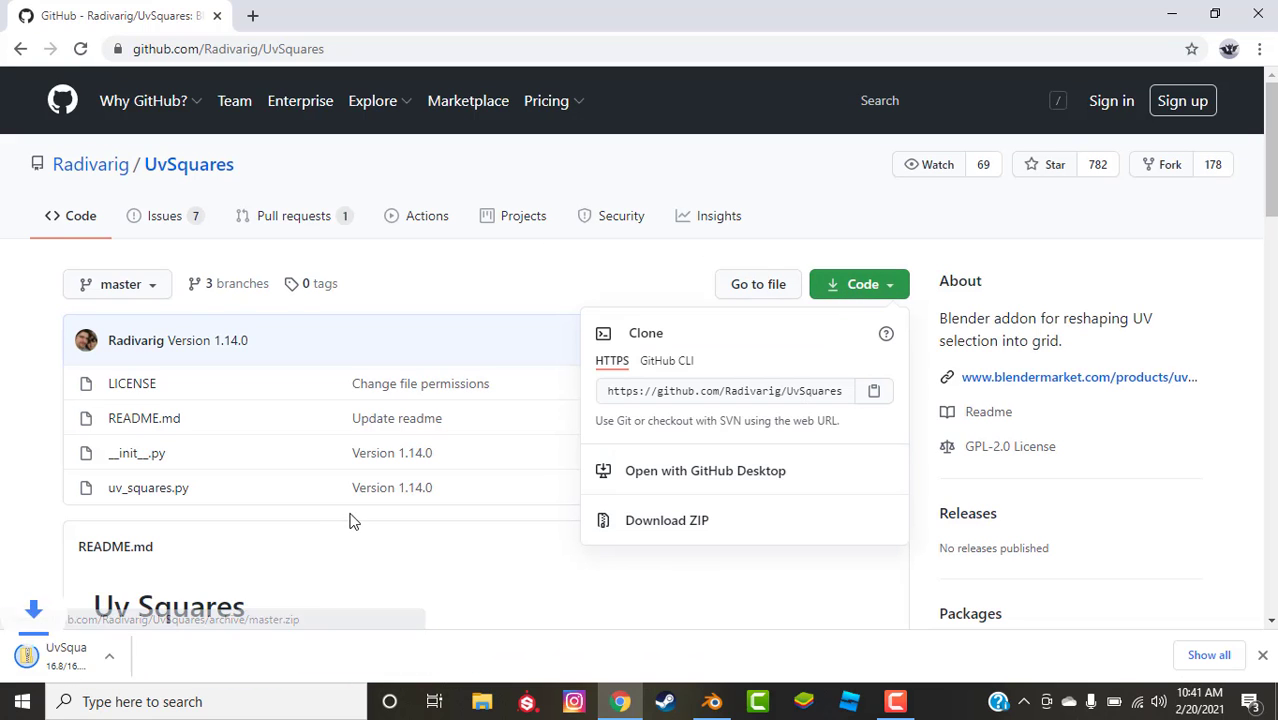
{"action": "left_click", "coordinate": [1259, 16]}
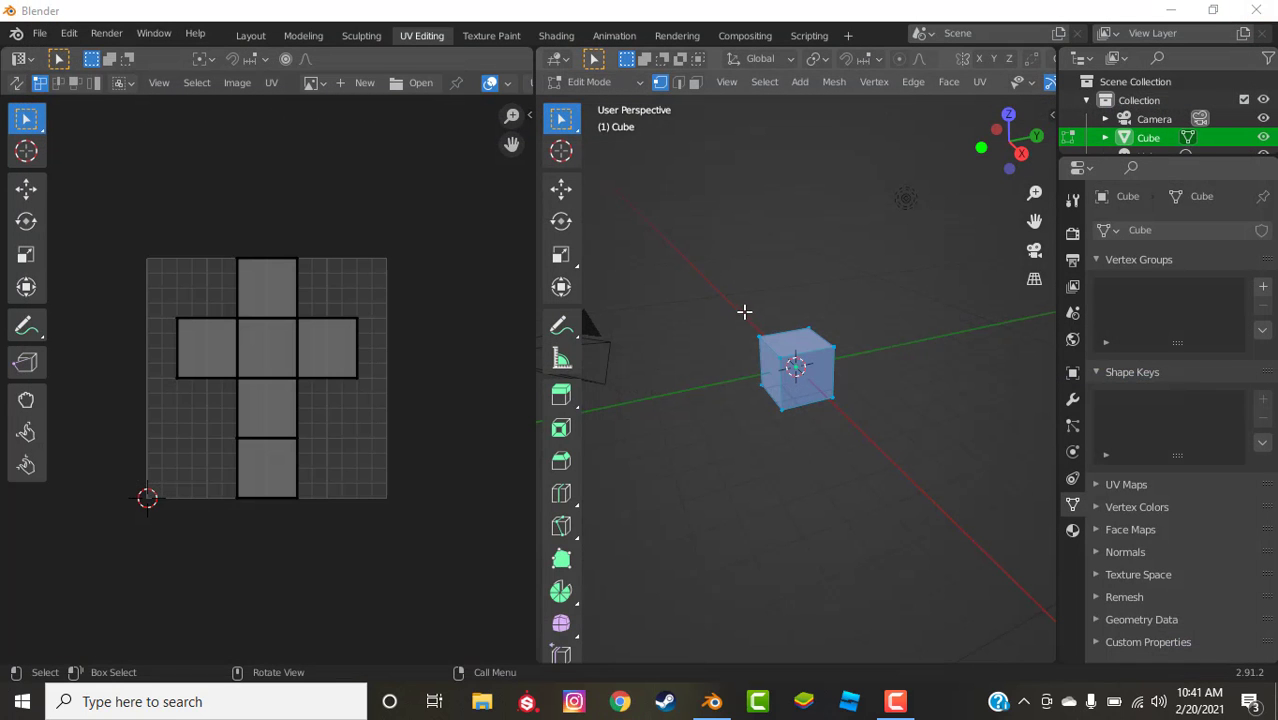
Install the UV Squares add-on through the preferences from UvSquares-master.zip in the Downloads folder
{"action": "left_click", "coordinate": [69, 33]}
{"action": "left_click", "coordinate": [97, 302]}
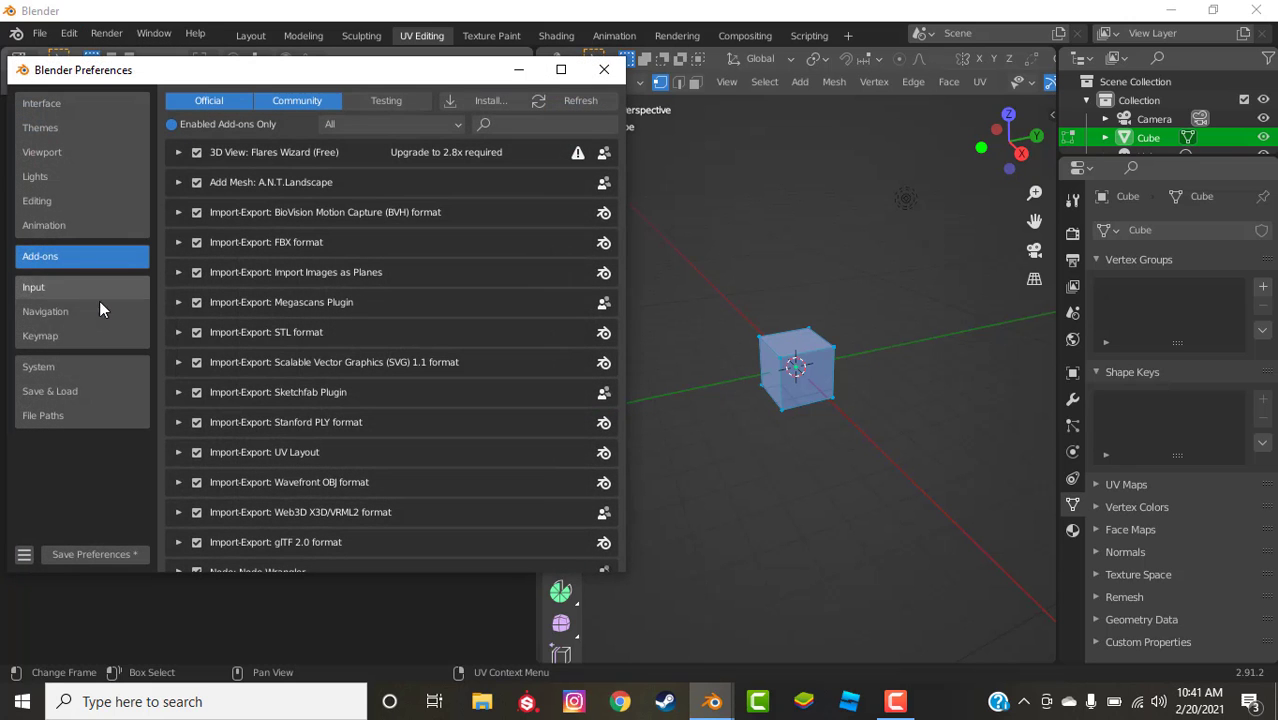
{"action": "left_click", "coordinate": [490, 102]}
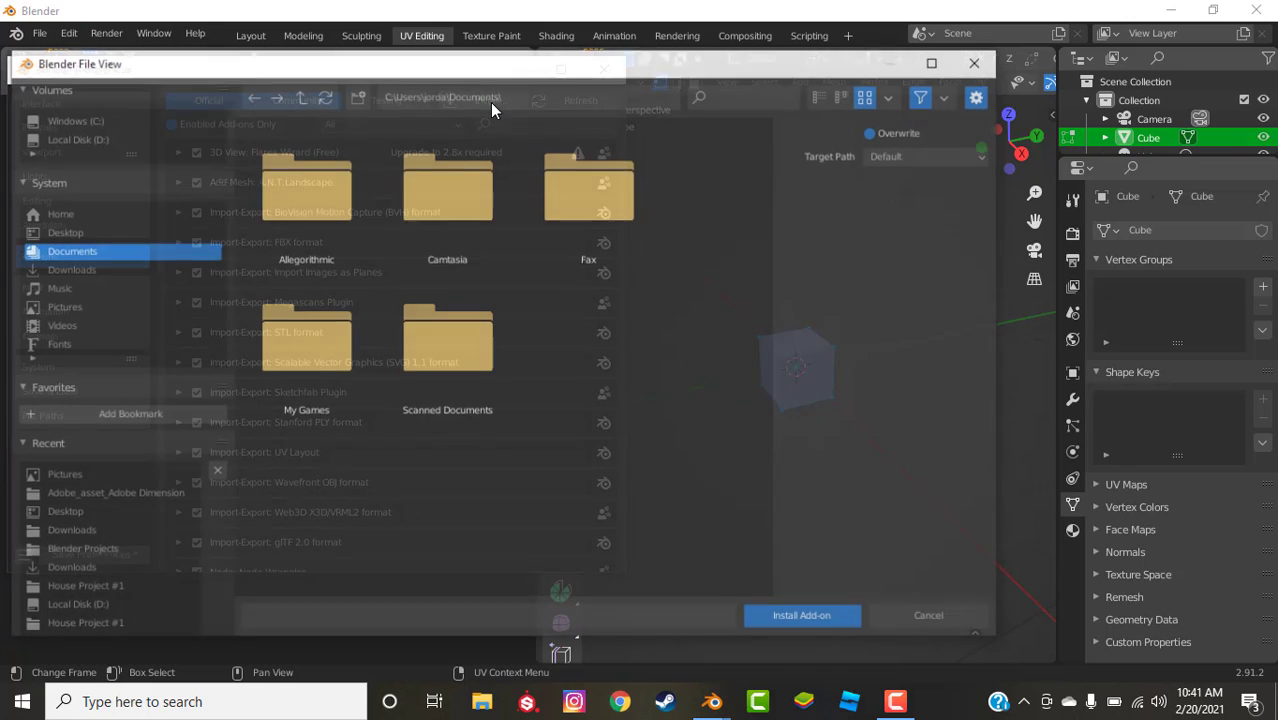
{"action": "left_click", "coordinate": [133, 270]}
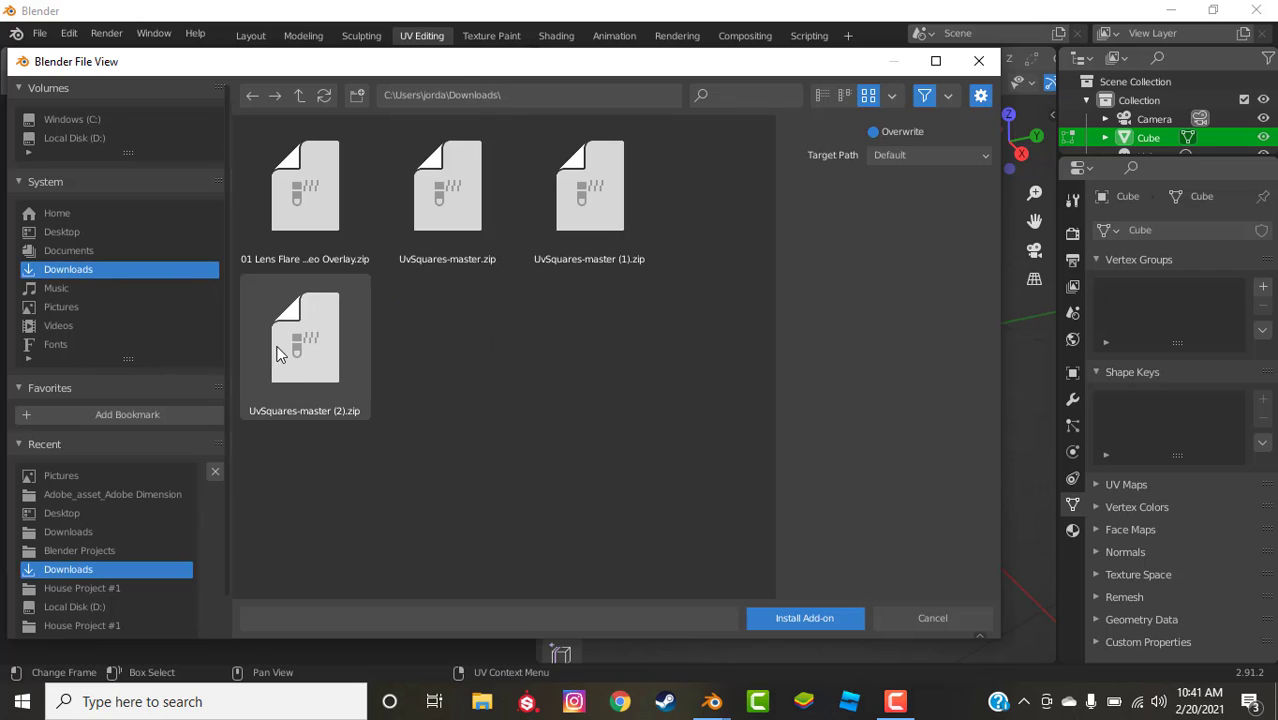
{"action": "left_click", "coordinate": [431, 217]}
{"action": "double_click", "coordinate": [431, 217]}
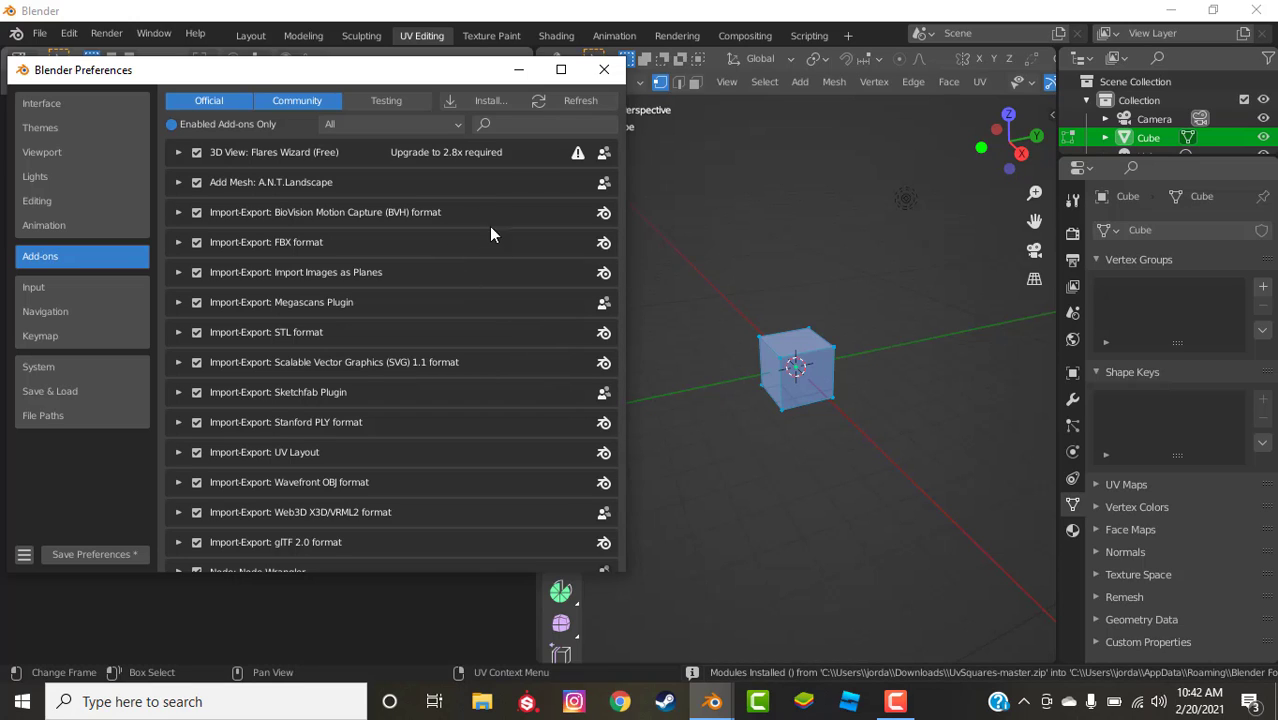
Filter the add-ons by "uv" without limiting them to enabled ones, enable UV: UV Squares, and close the preferences
{"action": "left_click", "coordinate": [516, 125]}
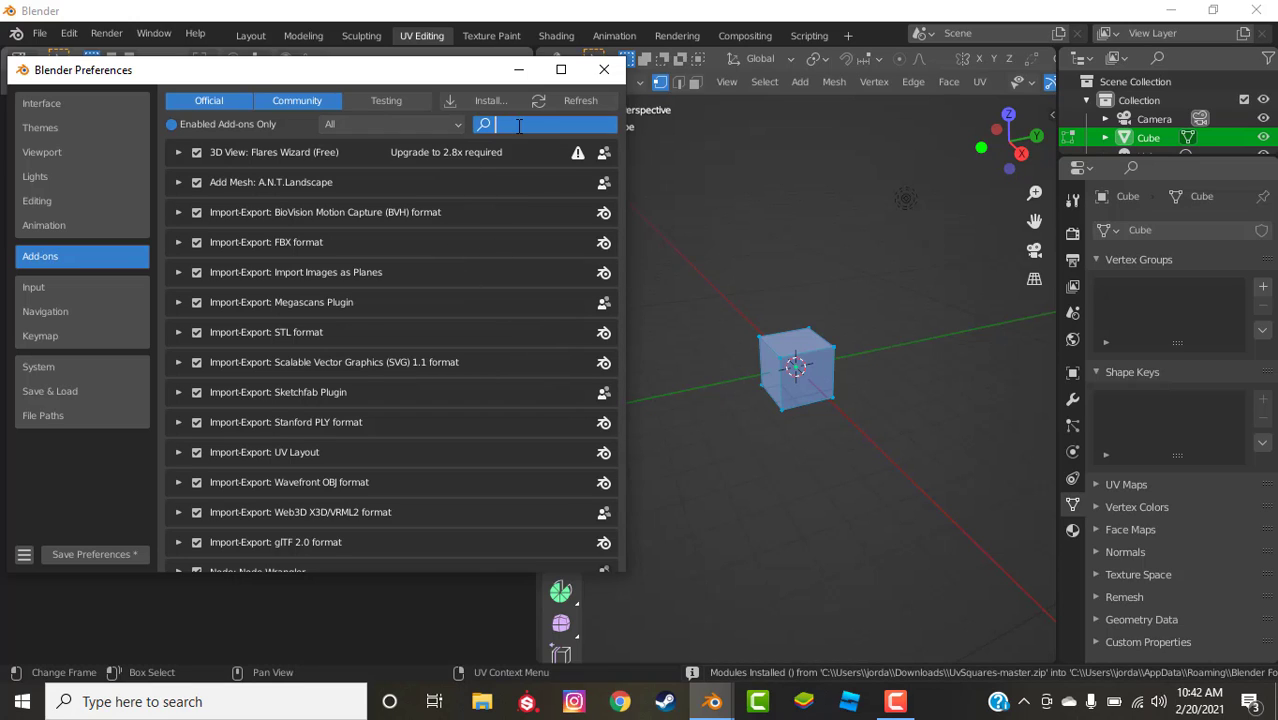
{"action": "type", "text": "uv"}
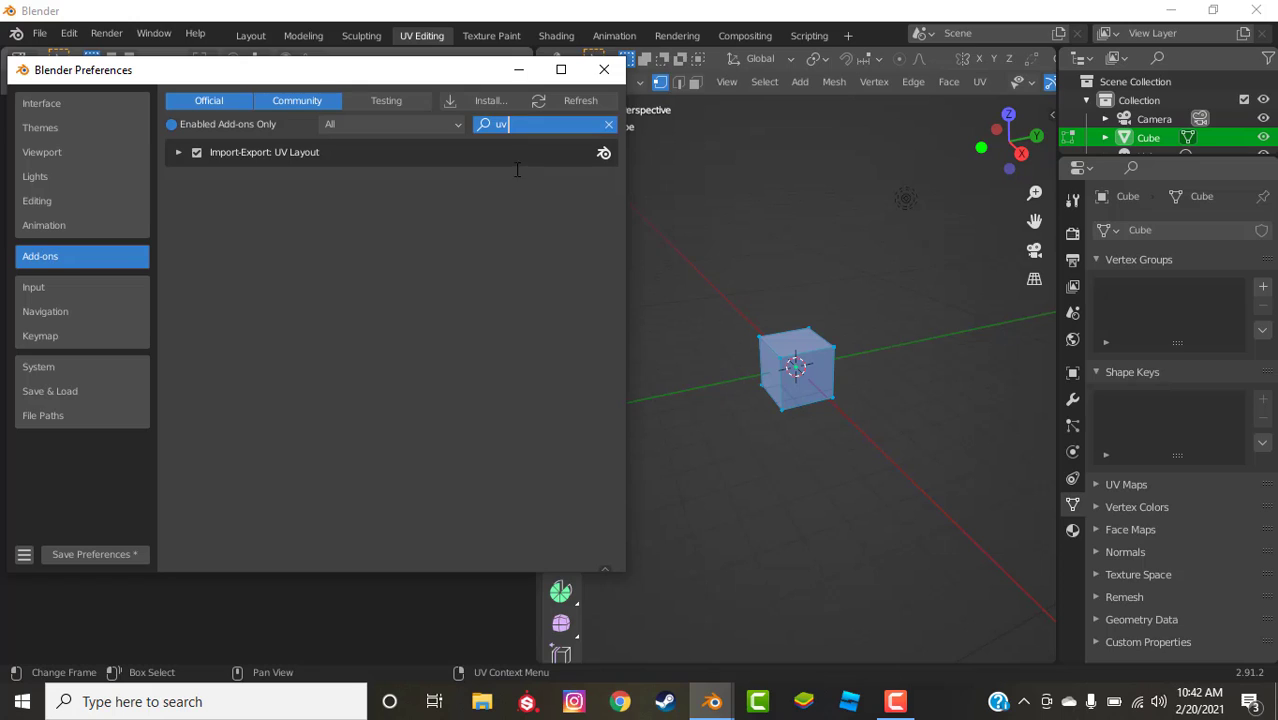
{"action": "left_click", "coordinate": [174, 124]}
{"action": "left_click", "coordinate": [174, 124]}
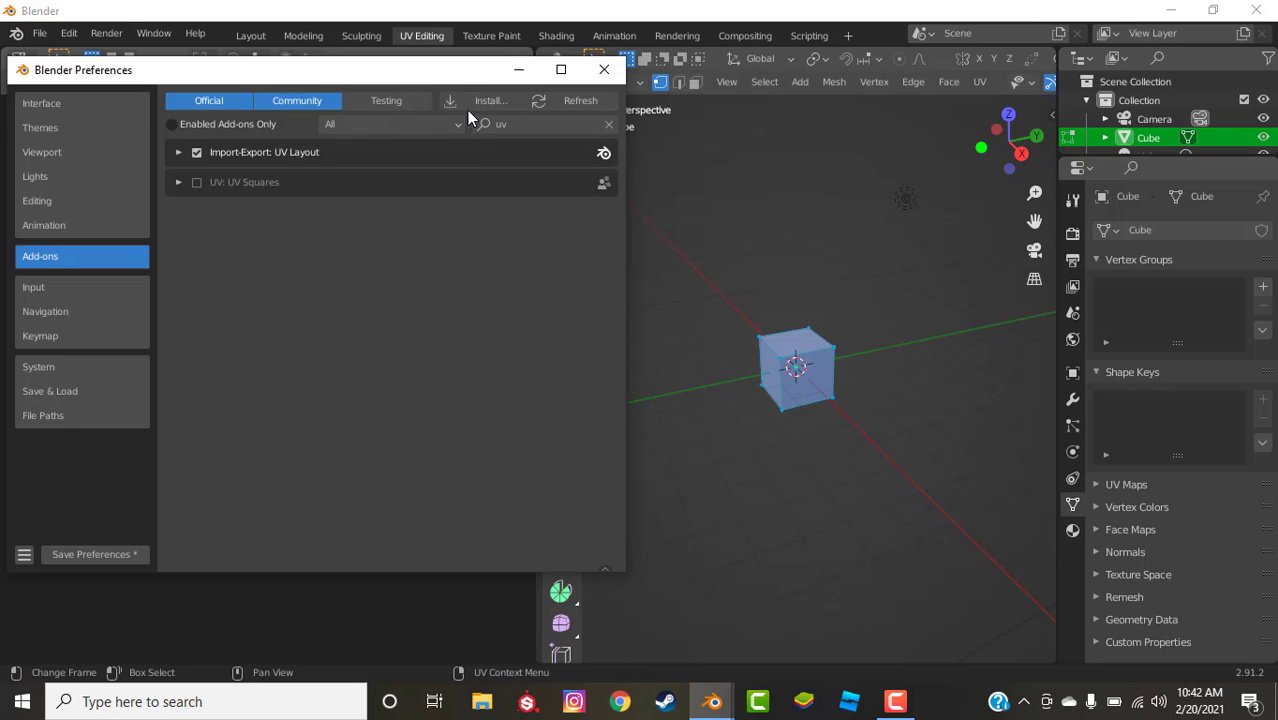
{"action": "left_click", "coordinate": [196, 182]}
{"action": "left_click", "coordinate": [178, 183]}
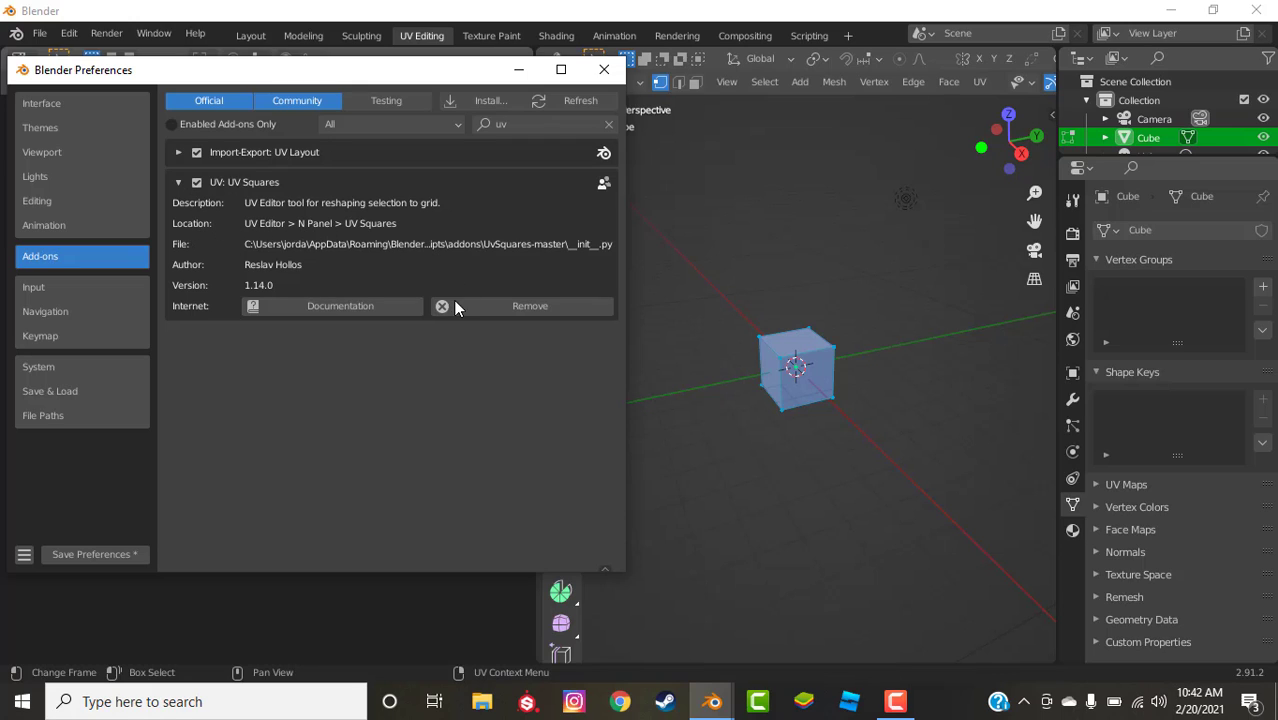
{"action": "left_click", "coordinate": [604, 69]}
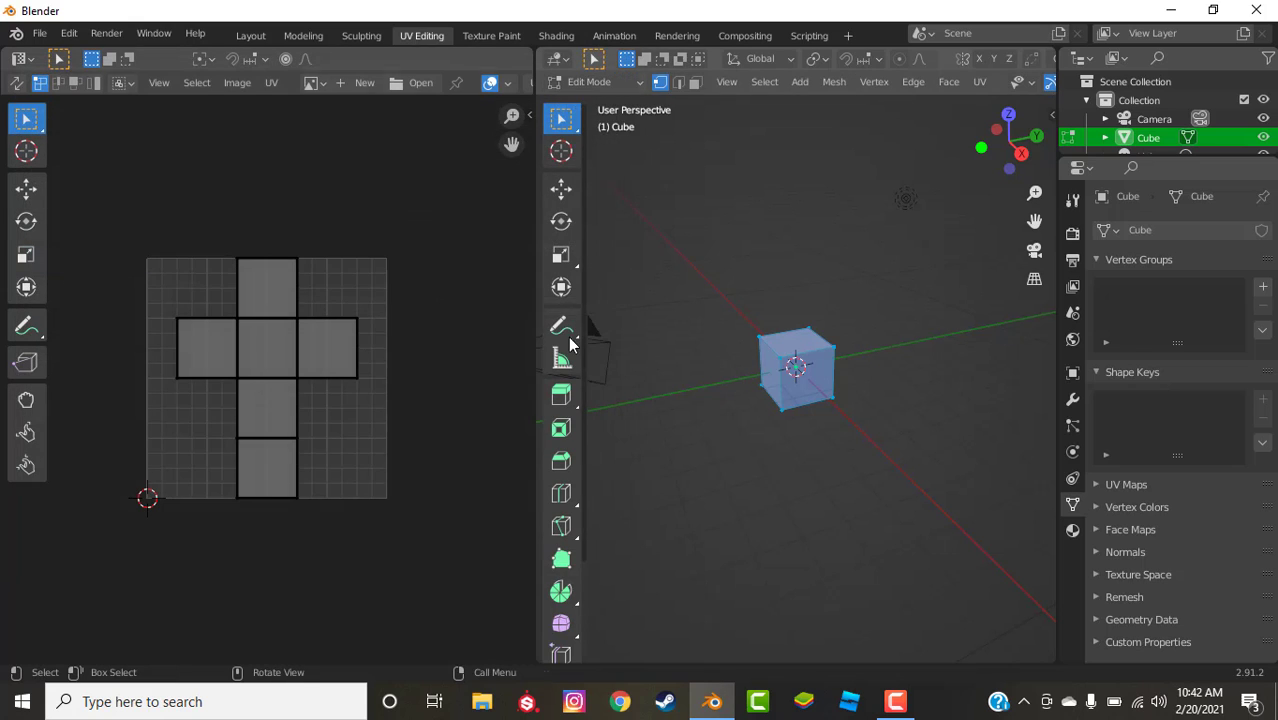
Return to the Layout workspace and delete the default cube
{"action": "key", "text": "n"}
{"action": "key", "text": "n"}
{"action": "left_click", "coordinate": [247, 40]}
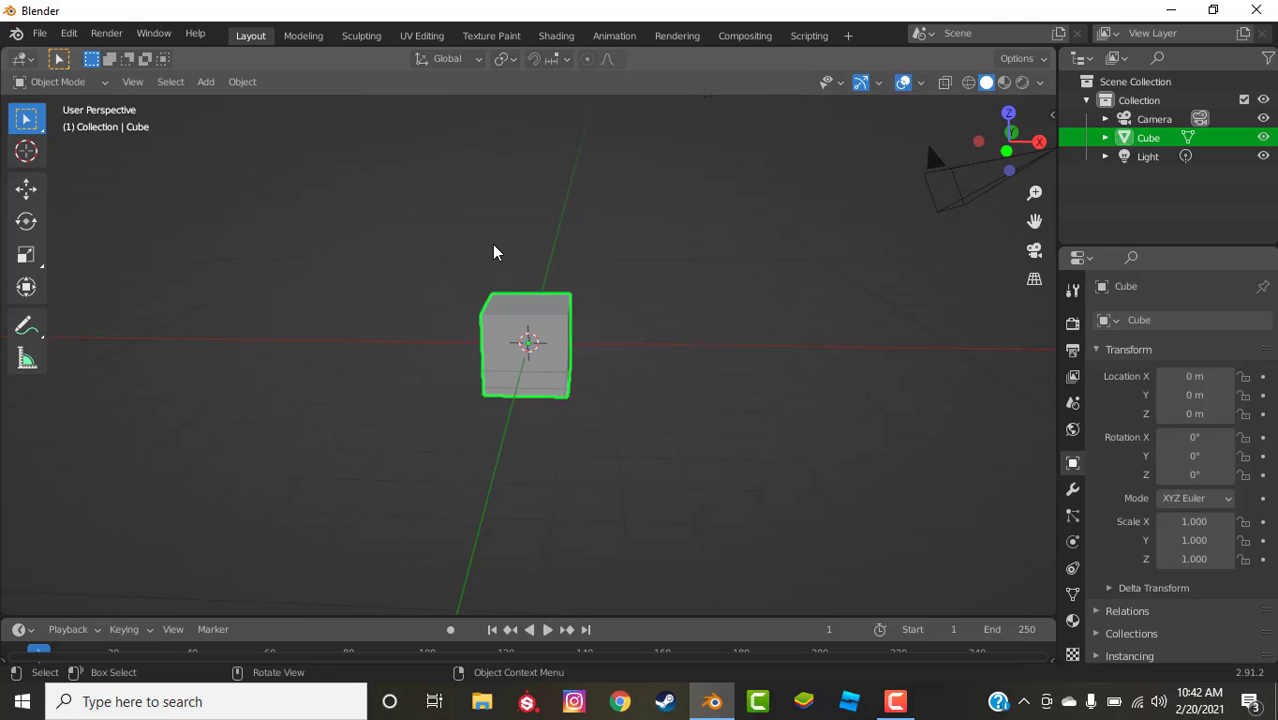
{"action": "key", "text": "Delete"}
{"action": "middle_click_drag", "start_coordinate": [596, 286], "coordinate": [487, 236]}
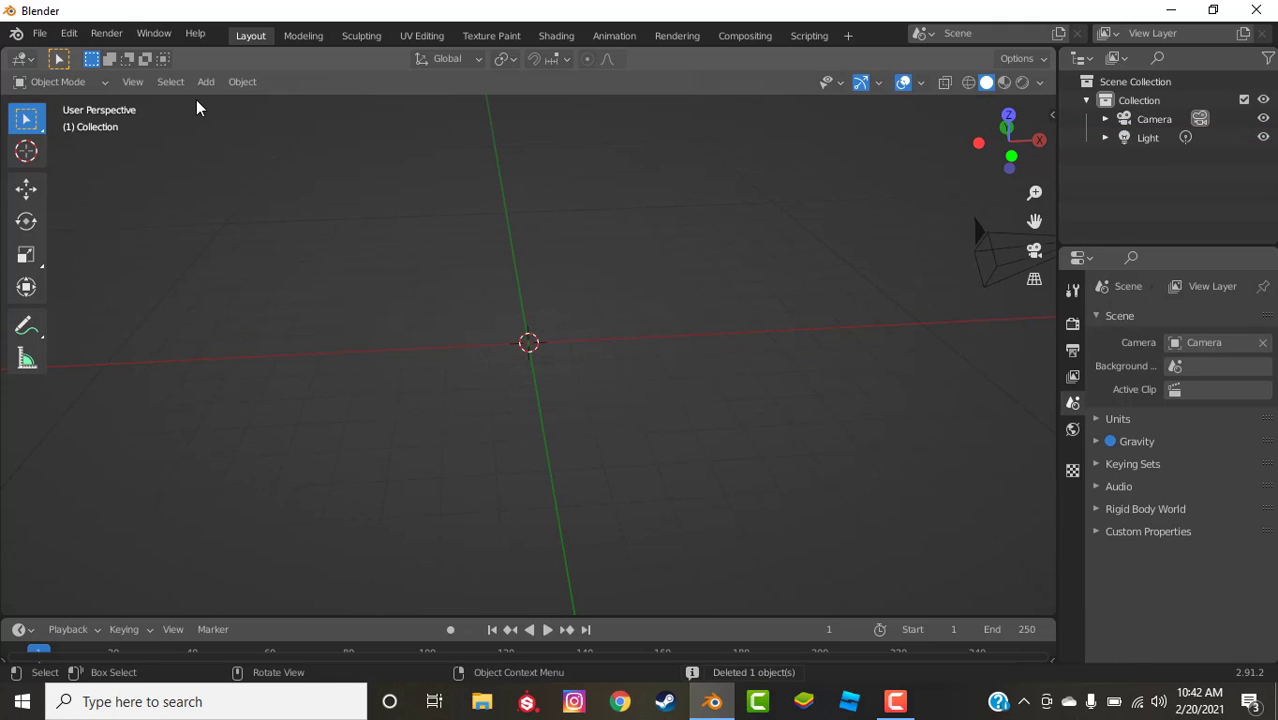
Append the rowboat model's objects into the scene and display the viewport in rendered shading
{"action": "left_click", "coordinate": [45, 36]}
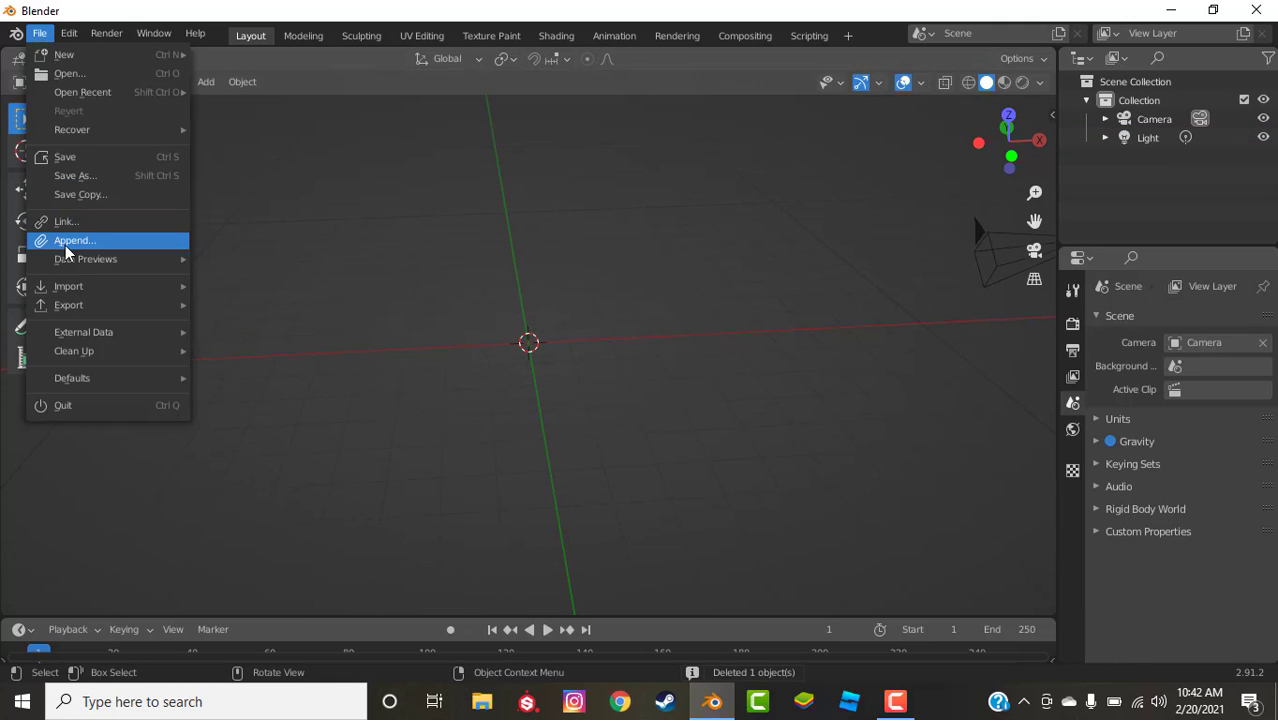
{"action": "left_click", "coordinate": [66, 242]}
{"action": "left_click", "coordinate": [198, 290]}
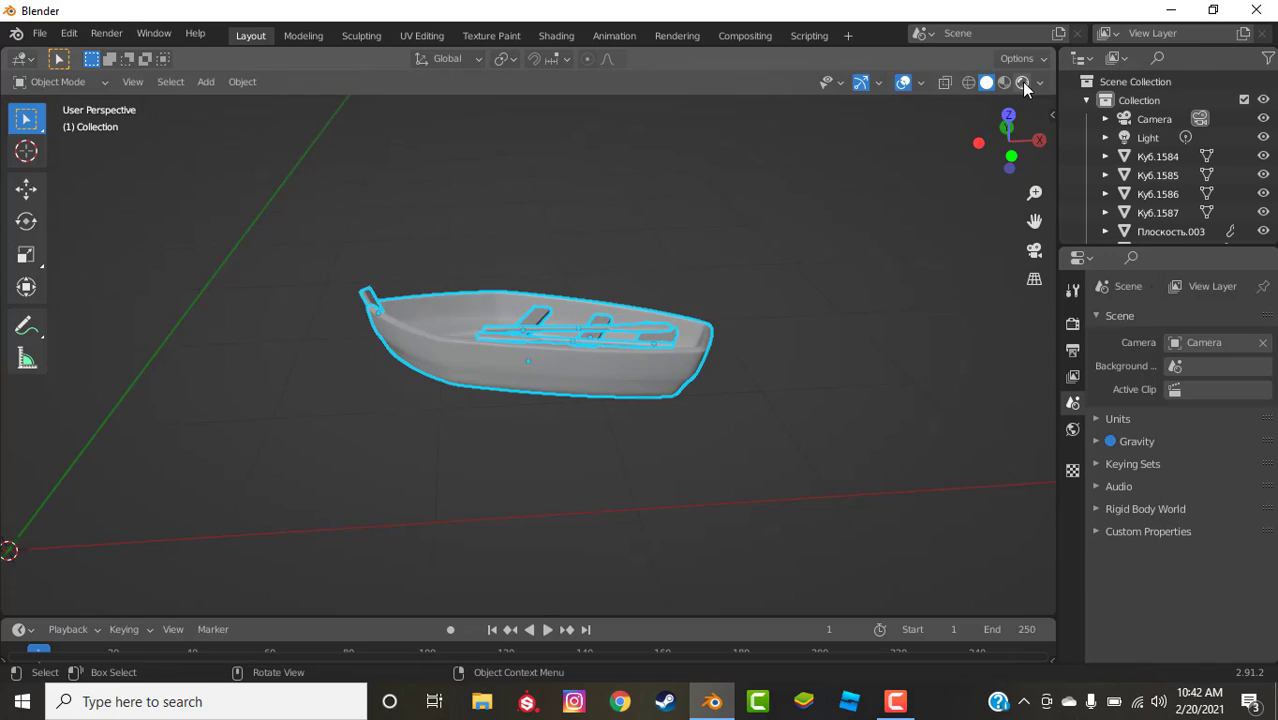
{"action": "left_click", "coordinate": [1022, 82]}
{"action": "middle_click_drag", "start_coordinate": [868, 225], "coordinate": [680, 287]}
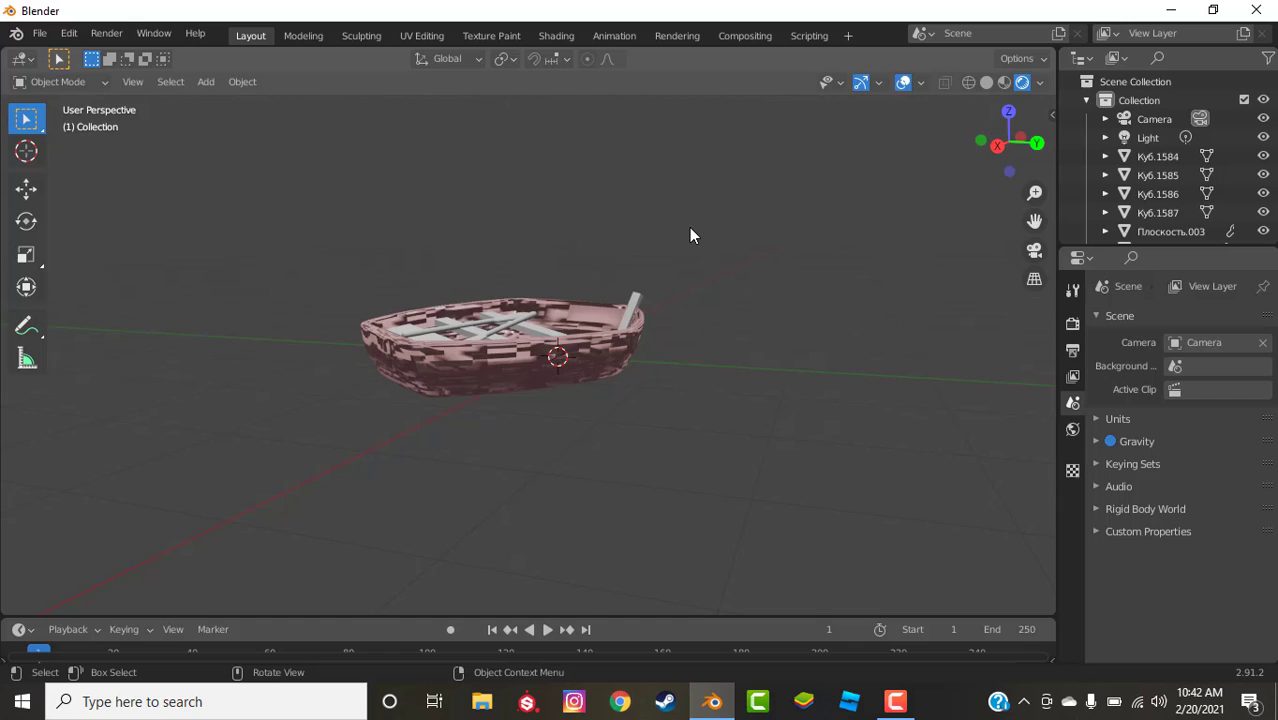
Select the whole boat, rotate it level in right orthographic view, lower it along Z onto the ground, and deselect it
{"action": "left_click_drag", "start_coordinate": [760, 295], "coordinate": [340, 405]}
{"action": "middle_click_drag", "start_coordinate": [726, 341], "coordinate": [817, 278]}
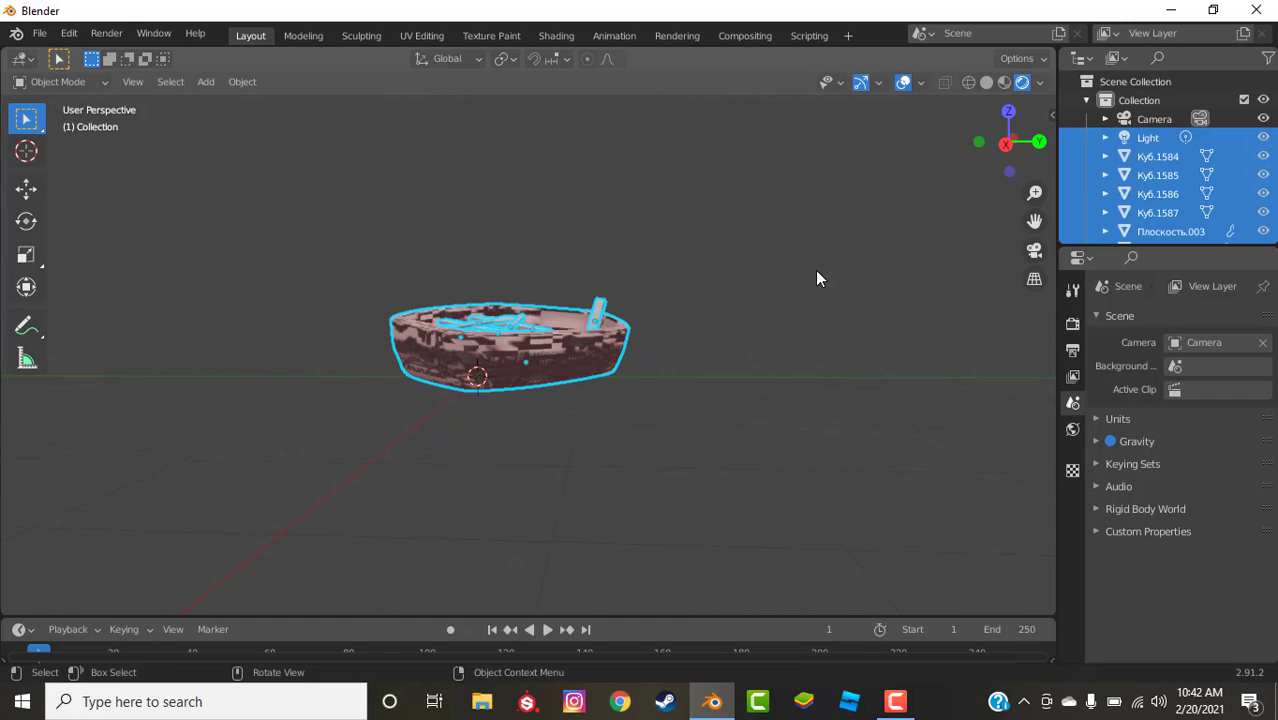
{"action": "left_click", "coordinate": [1005, 144]}
{"action": "key", "text": "r"}
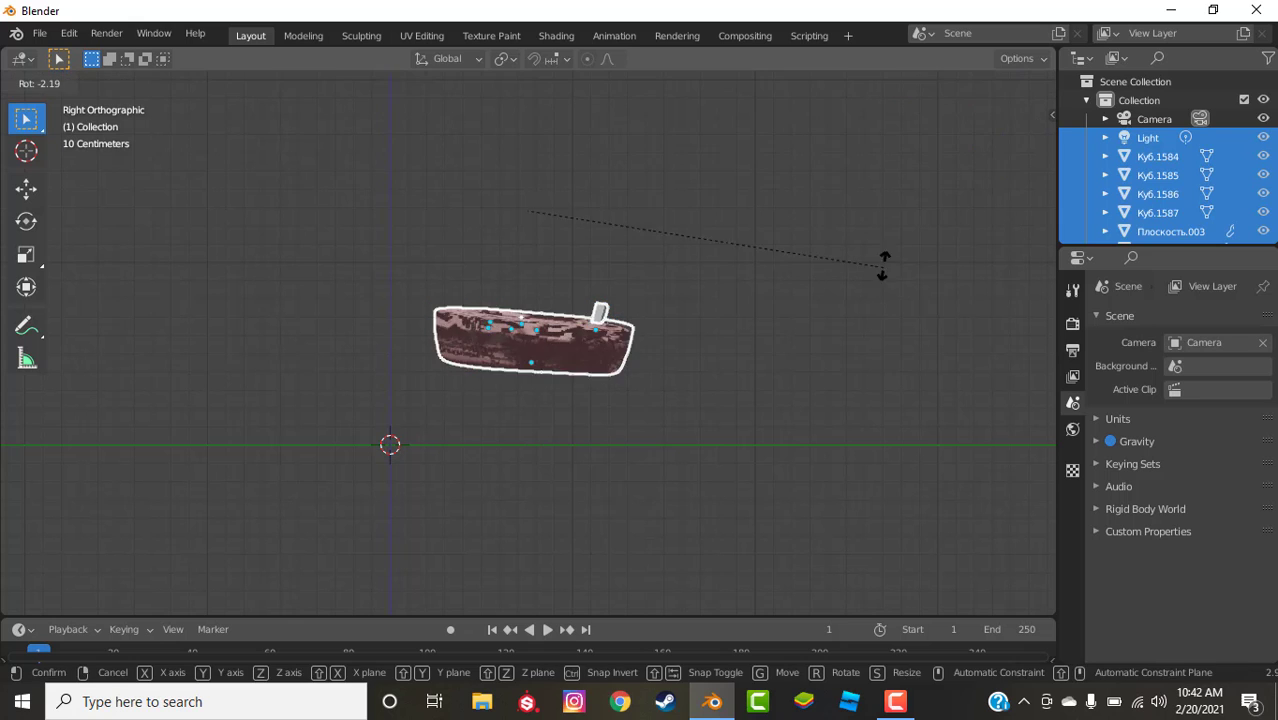
{"action": "left_click", "coordinate": [878, 248]}
{"action": "key", "text": "g"}
{"action": "key", "text": "z"}
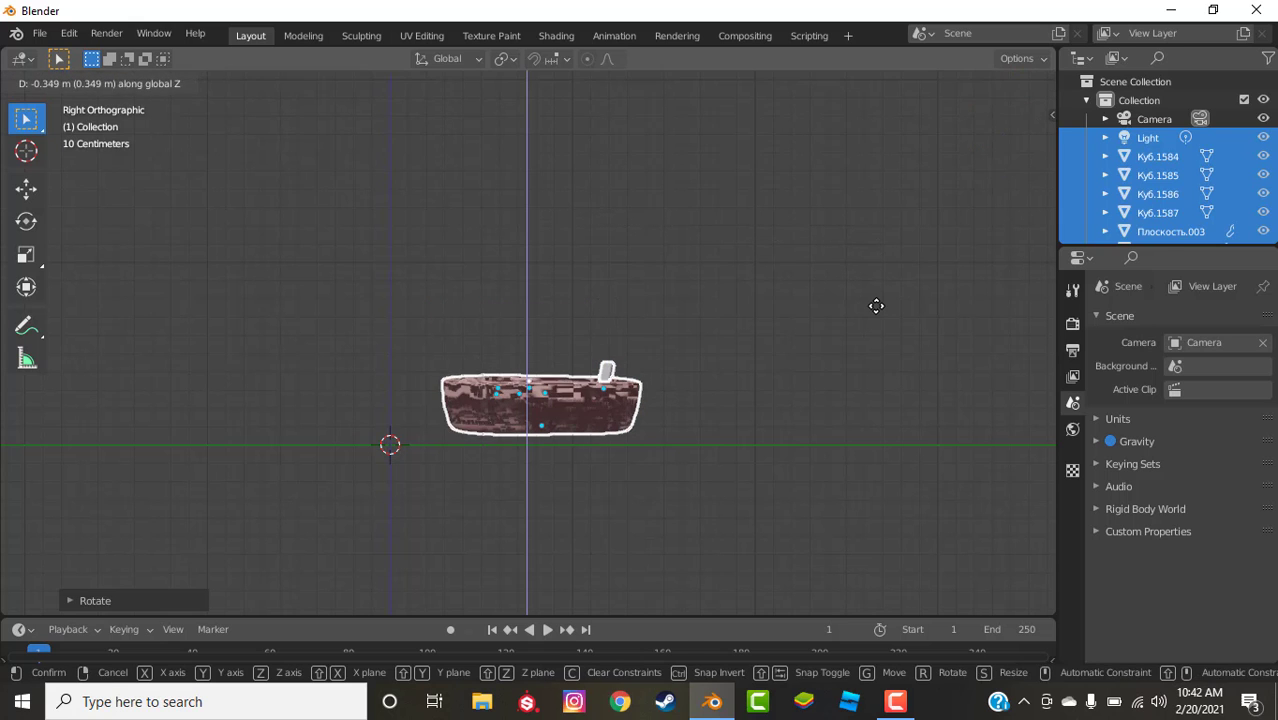
{"action": "left_click", "coordinate": [878, 315]}
{"action": "middle_click_drag", "start_coordinate": [878, 315], "coordinate": [792, 328]}
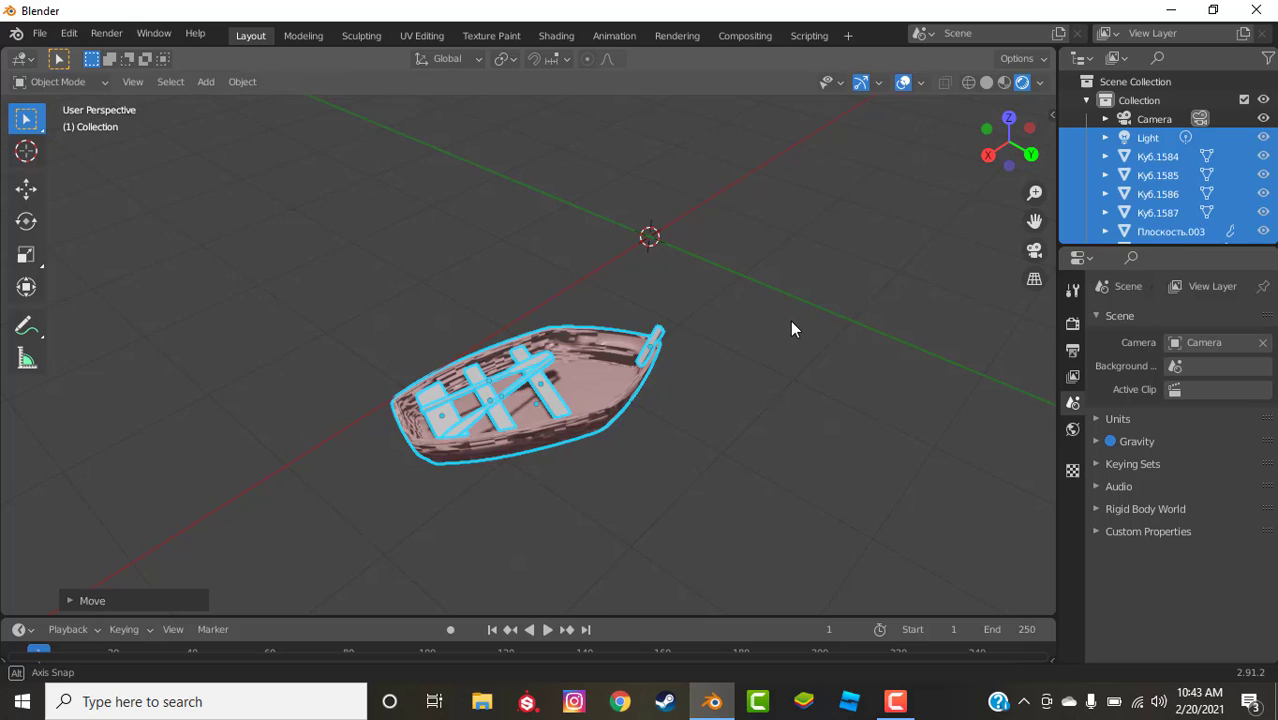
{"action": "left_click", "coordinate": [791, 321]}
Turn off the viewport display of the boat hull's Mirror, Solidify and Subdivision modifiers
{"action": "middle_click_drag", "start_coordinate": [836, 395], "coordinate": [736, 335]}
{"action": "scroll", "coordinate": [736, 335], "scroll_direction": "up", "scroll_amount": 4}
{"action": "middle_click_drag", "start_coordinate": [716, 505], "coordinate": [721, 422], "text": "shift"}
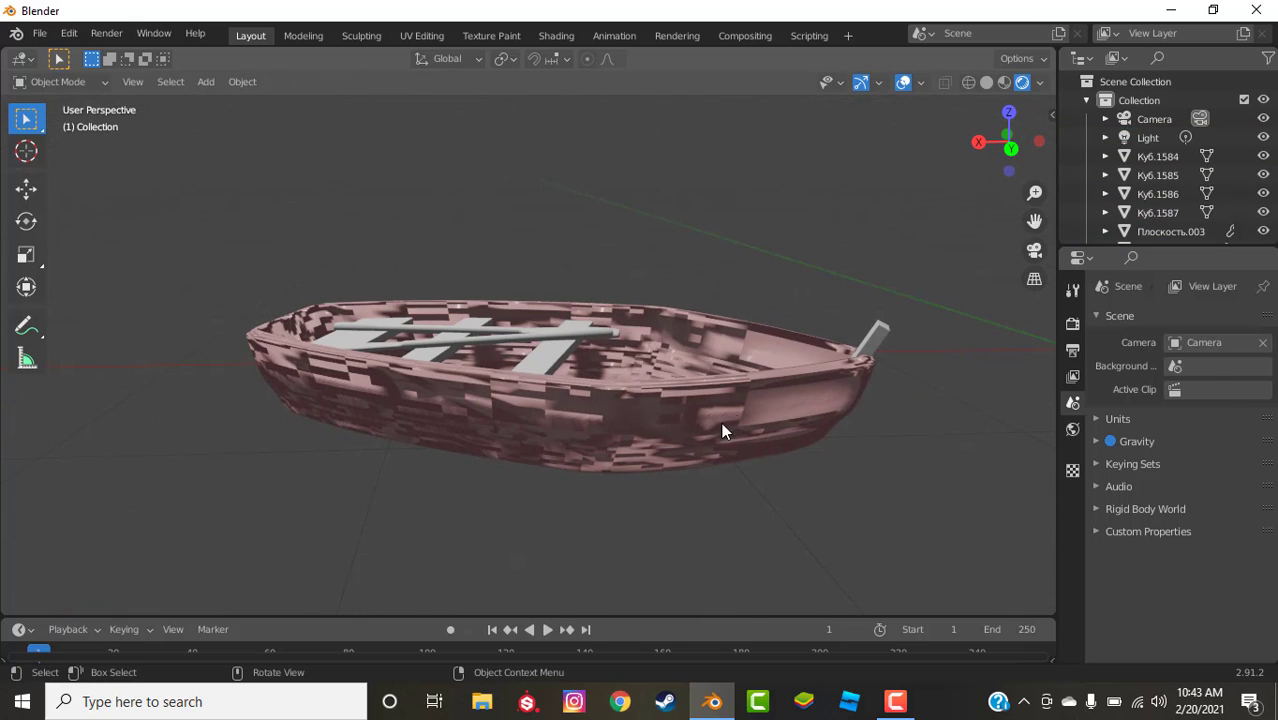
{"action": "left_click", "coordinate": [695, 445]}
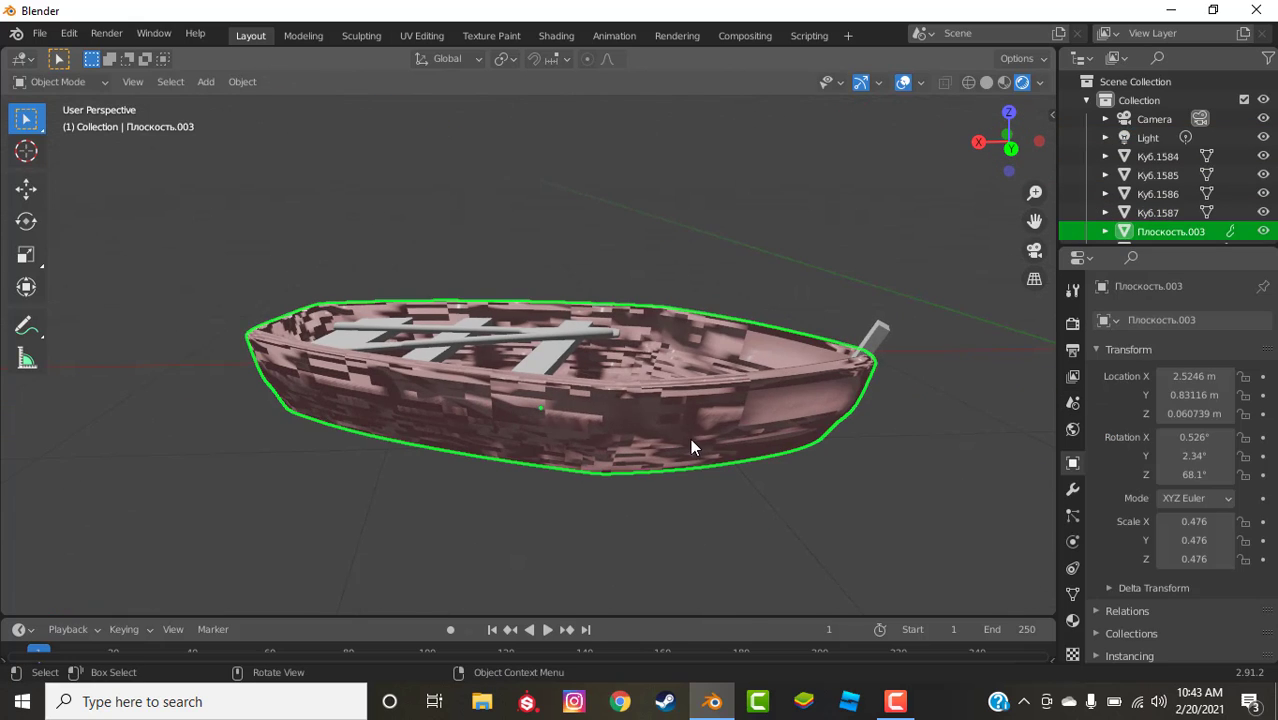
{"action": "left_click", "coordinate": [1074, 489]}
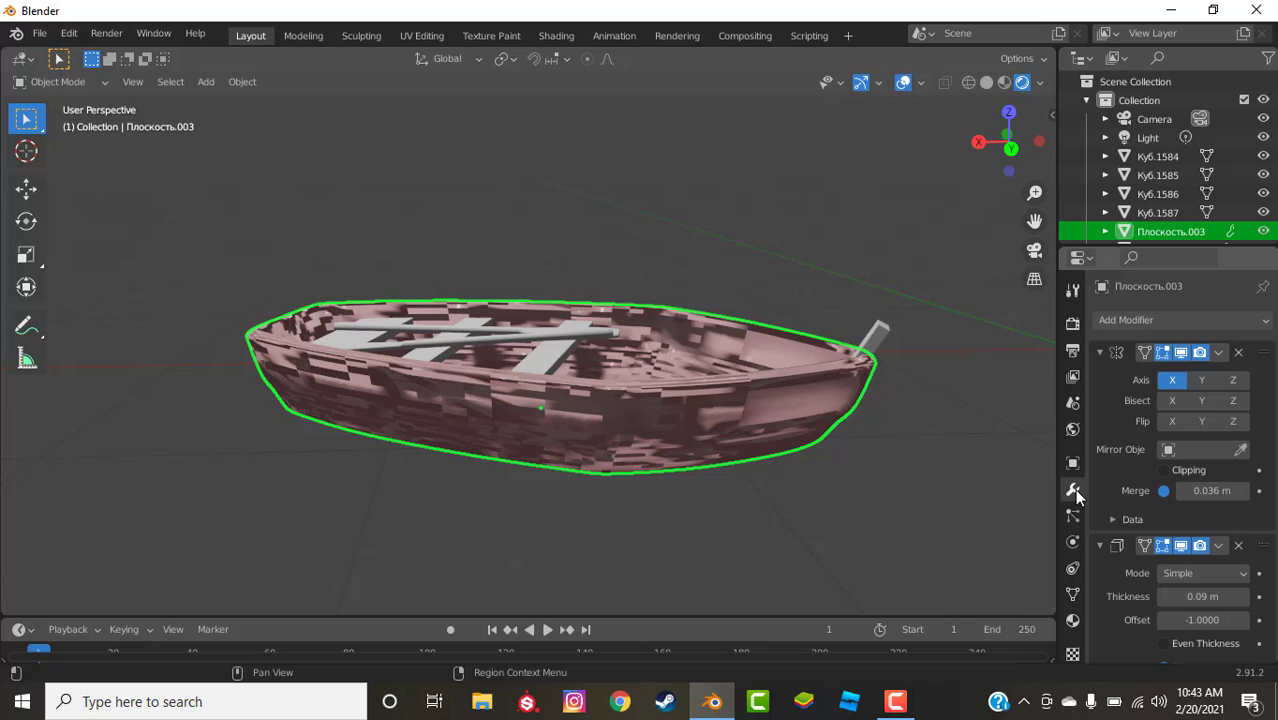
{"action": "left_click", "coordinate": [1179, 355]}
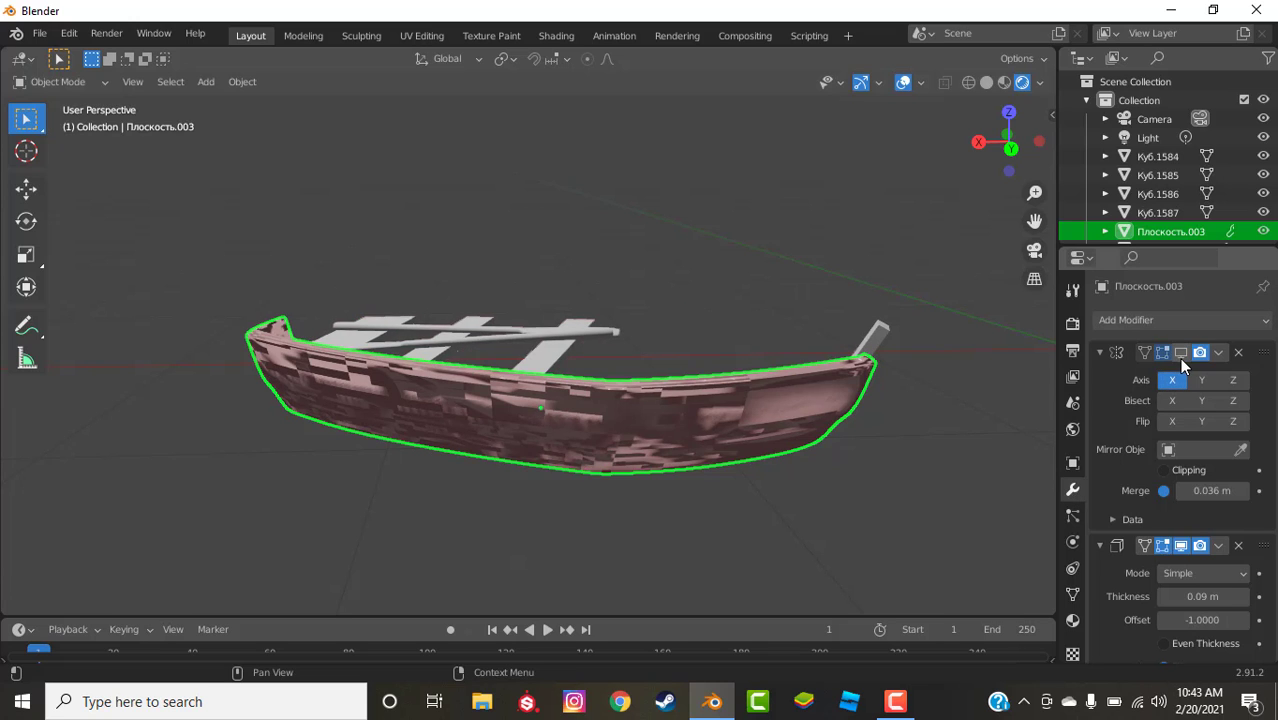
{"action": "left_click", "coordinate": [1180, 546]}
{"action": "scroll", "coordinate": [1184, 480], "scroll_direction": "down", "scroll_amount": 5}
{"action": "scroll", "coordinate": [1187, 480], "scroll_direction": "down", "scroll_amount": 4}
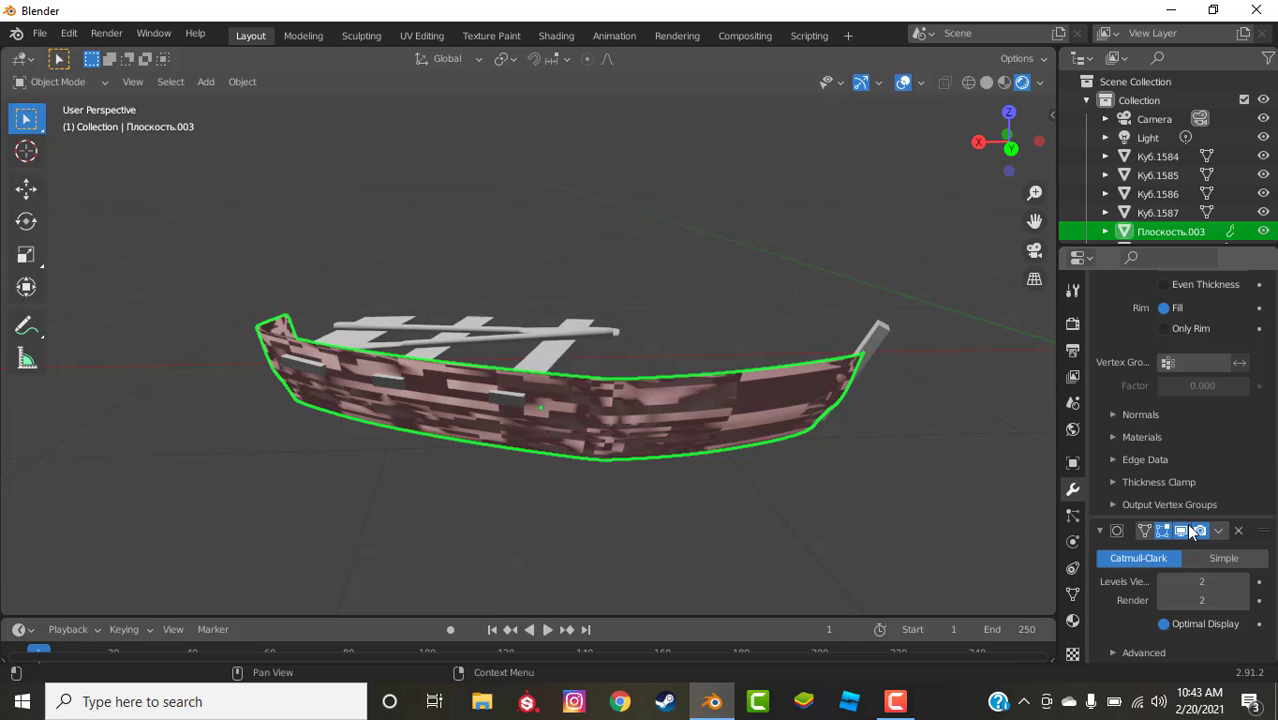
{"action": "left_click", "coordinate": [1182, 530]}
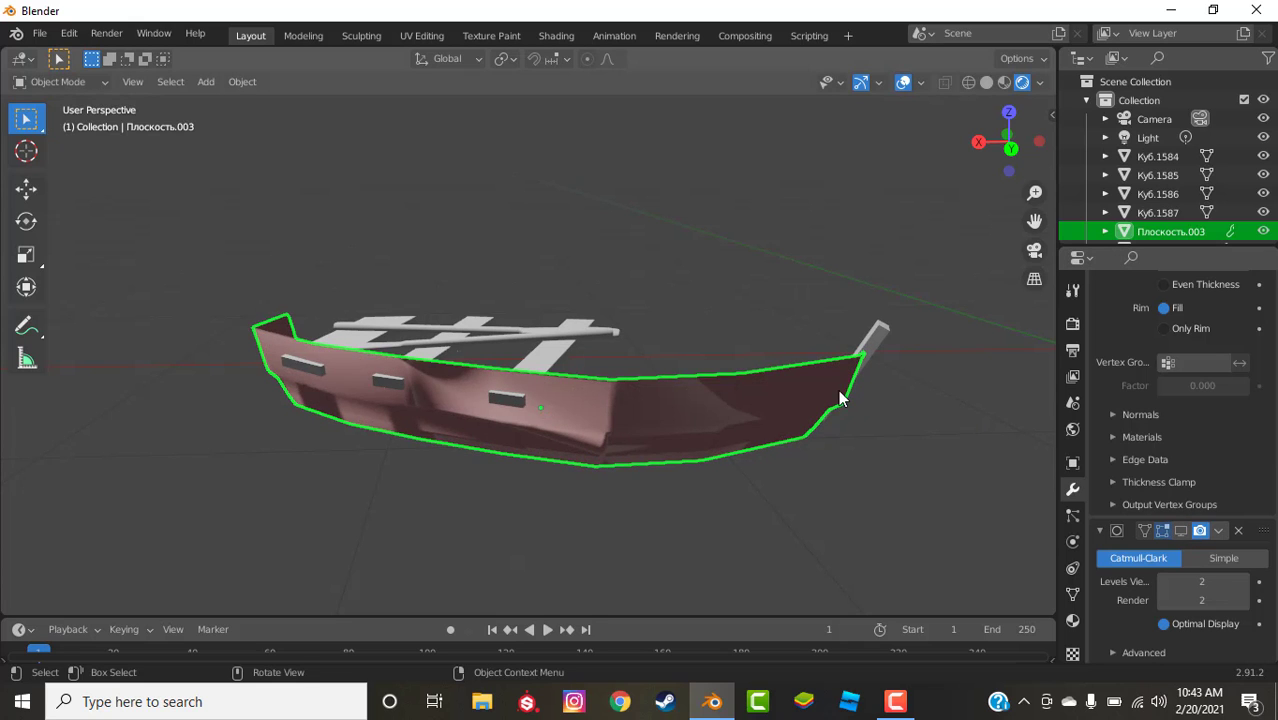
{"action": "middle_click_drag", "start_coordinate": [840, 398], "coordinate": [716, 297]}
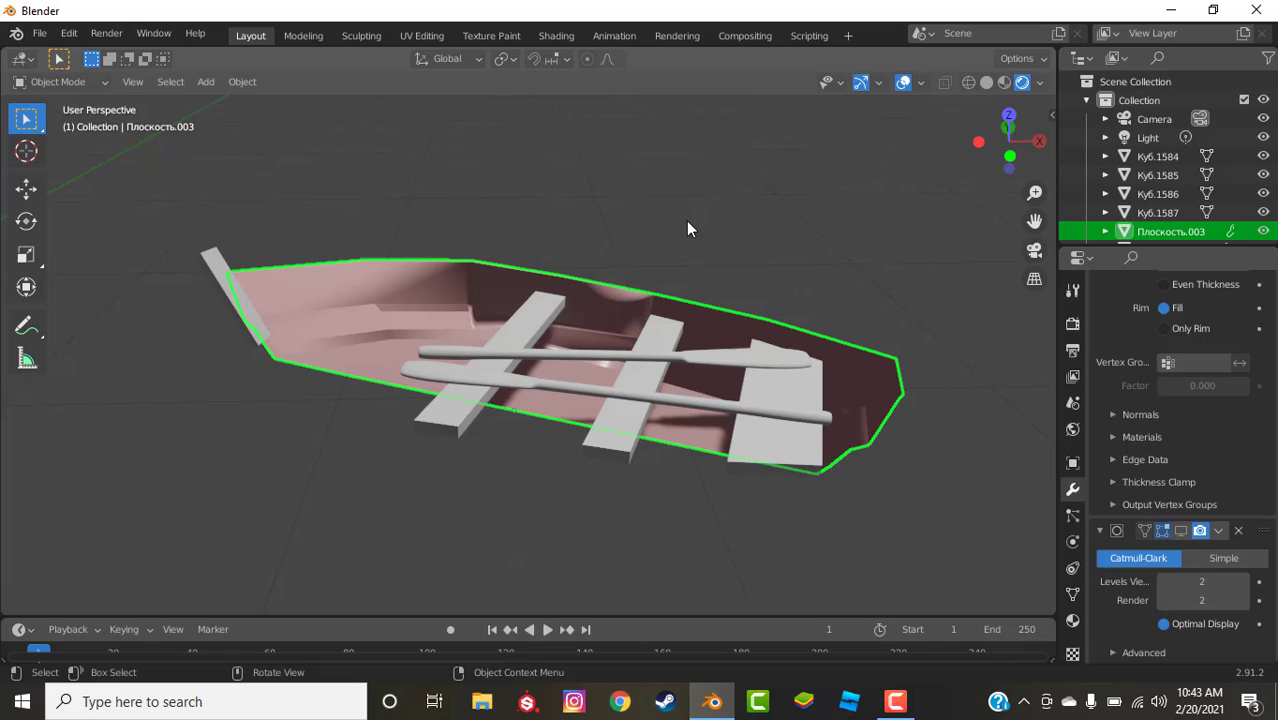
Remove the boat hull's existing plank material and create a new material for it
{"action": "left_click", "coordinate": [1072, 620]}
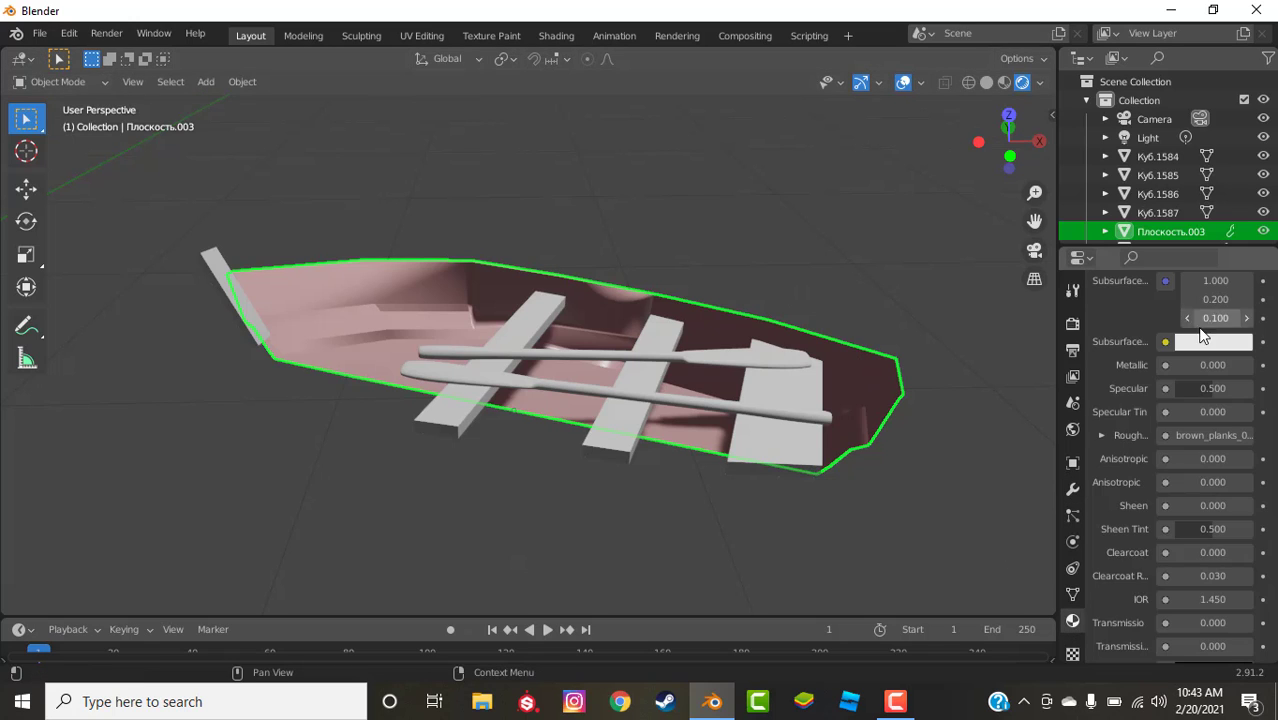
{"action": "scroll", "coordinate": [1203, 336], "scroll_direction": "up", "scroll_amount": 10}
{"action": "left_click", "coordinate": [1262, 338]}
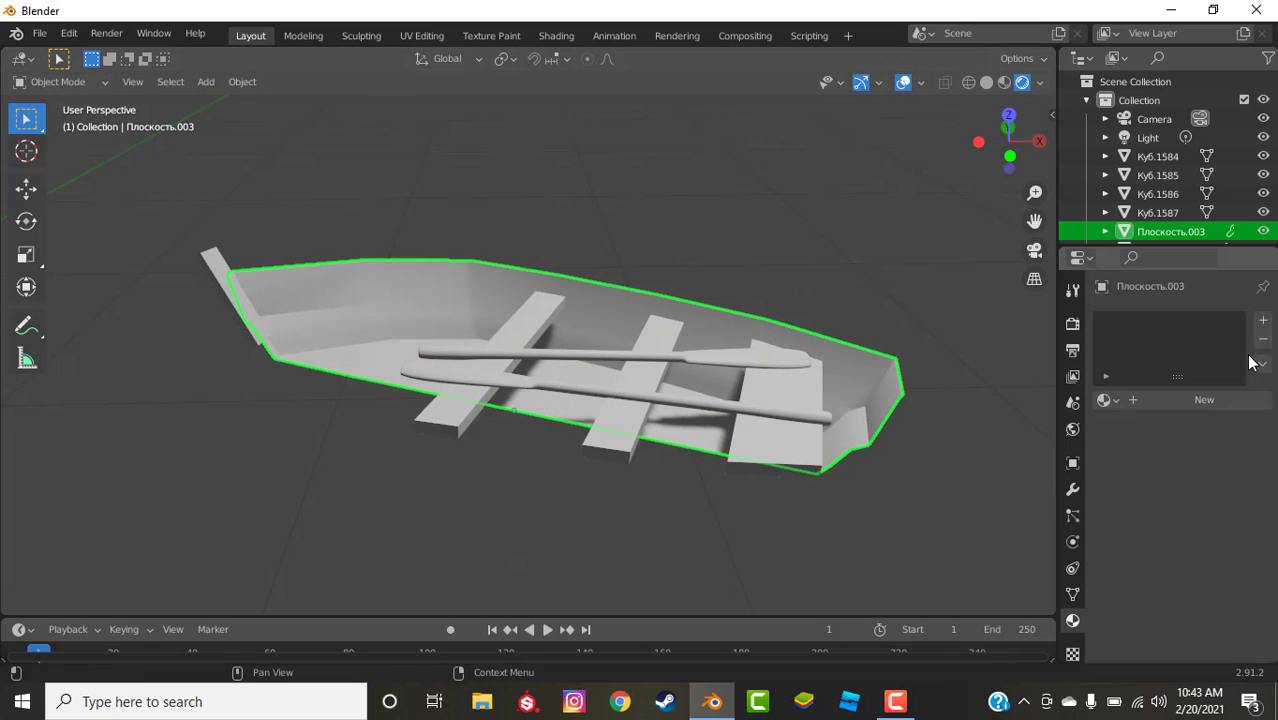
{"action": "left_click", "coordinate": [1191, 398]}
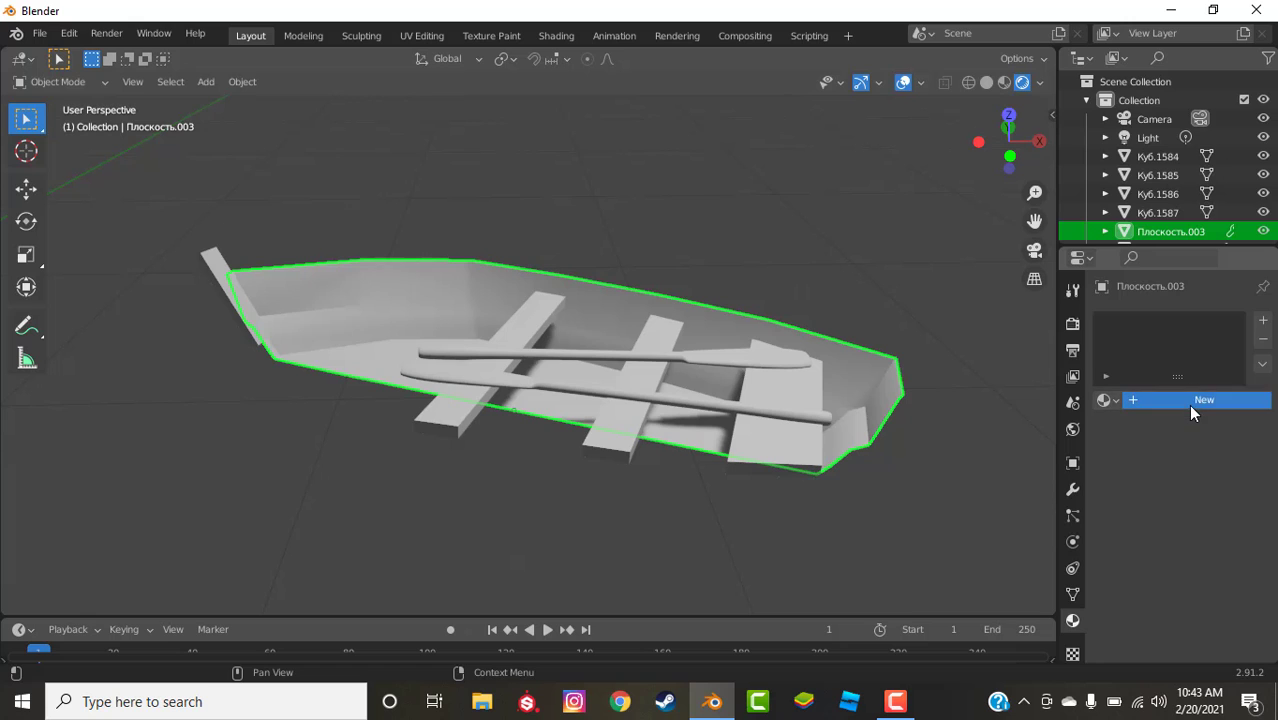
Give the hull material's Base Color an Image Texture and load the brown_planks_05 diffuse image into it
{"action": "scroll", "coordinate": [1150, 520], "scroll_direction": "down", "scroll_amount": 5}
{"action": "left_click", "coordinate": [1165, 406]}
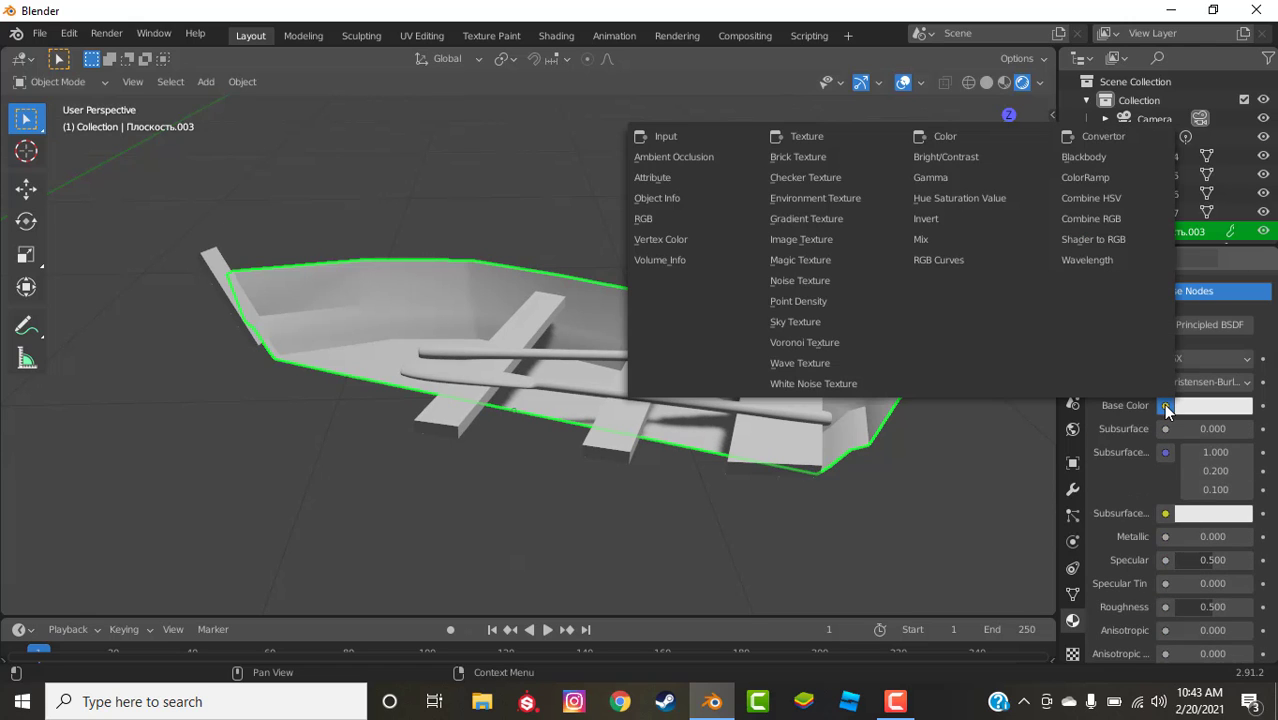
{"action": "left_click", "coordinate": [844, 236]}
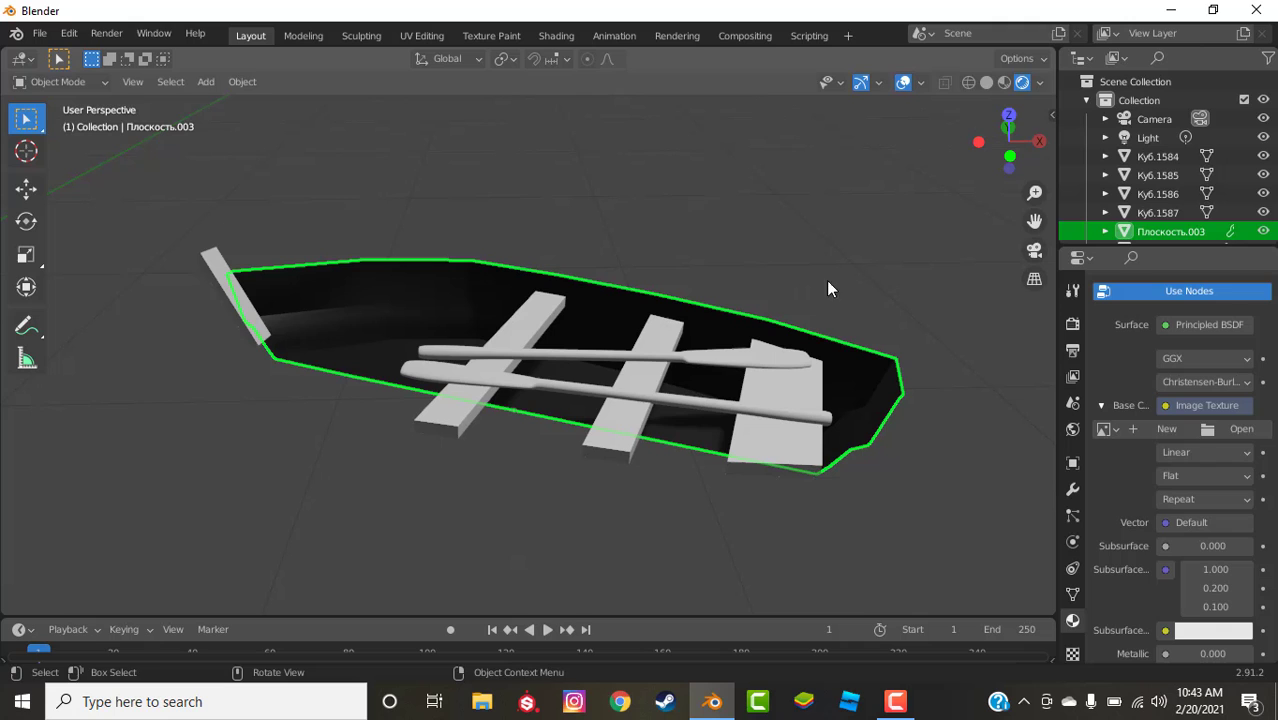
{"action": "left_click", "coordinate": [1215, 430]}
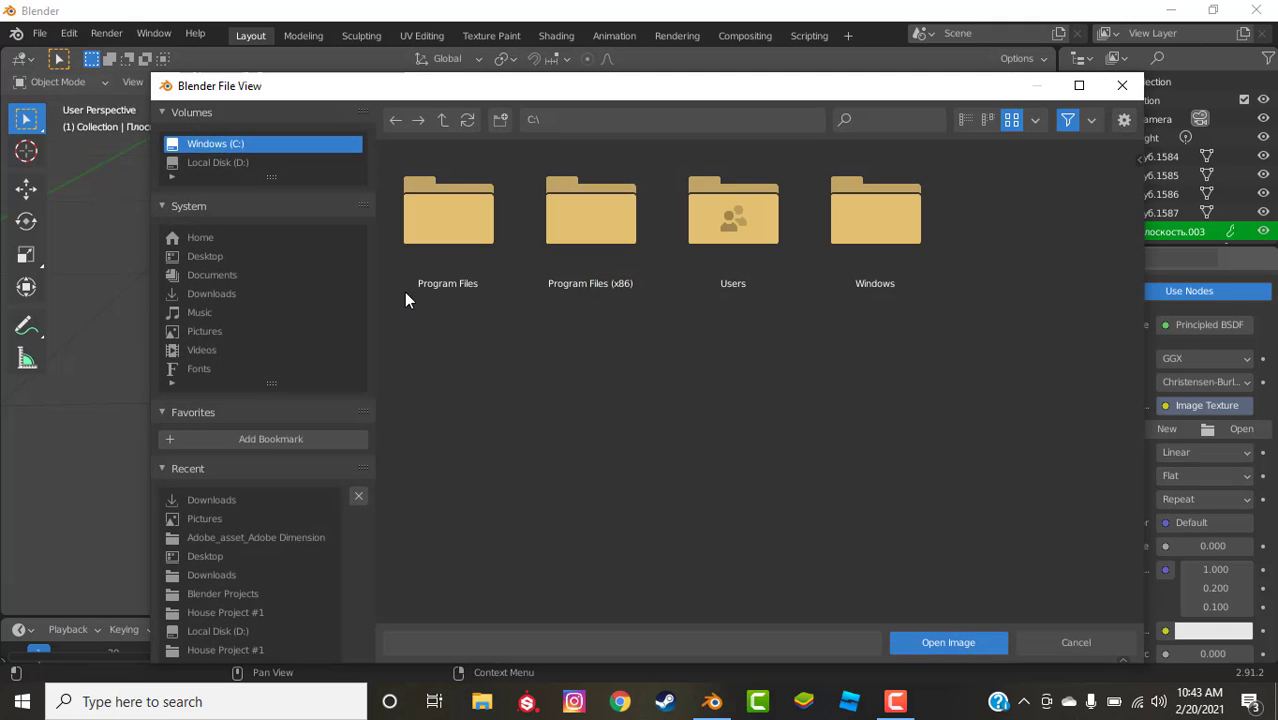
{"action": "left_click", "coordinate": [211, 293]}
{"action": "left_click", "coordinate": [205, 331]}
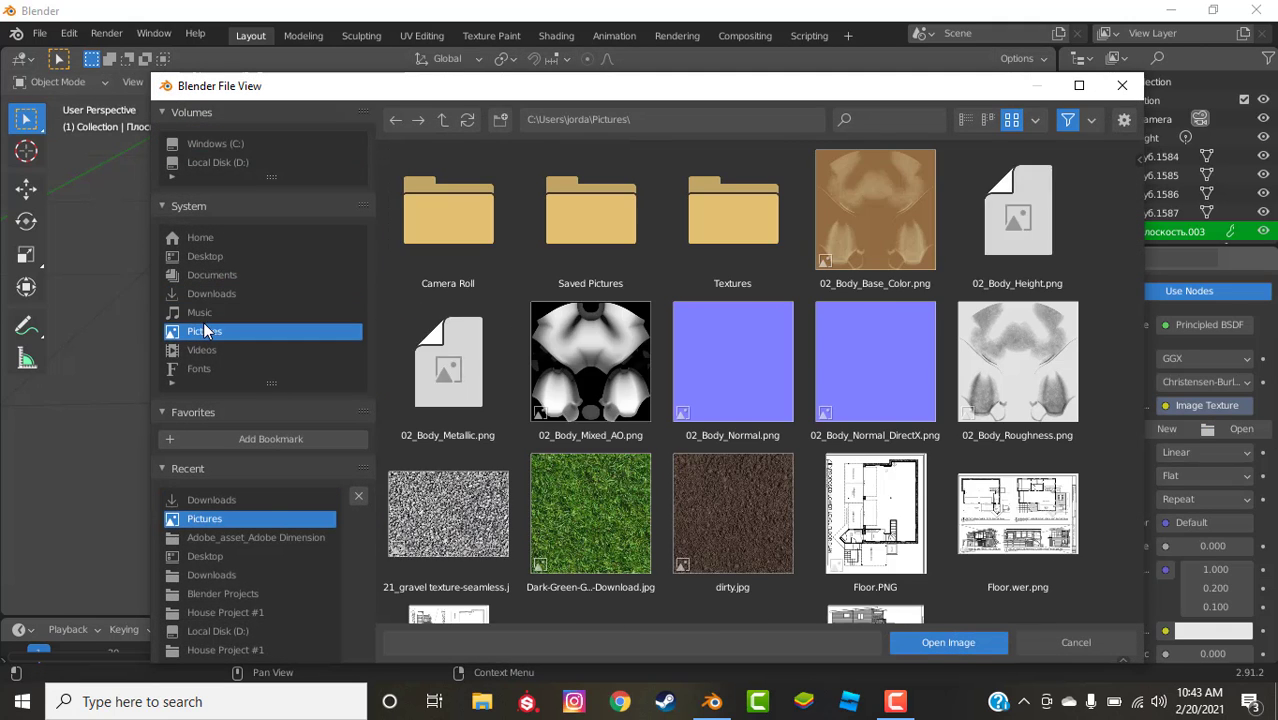
{"action": "left_click", "coordinate": [252, 292]}
{"action": "double_click", "coordinate": [414, 231]}
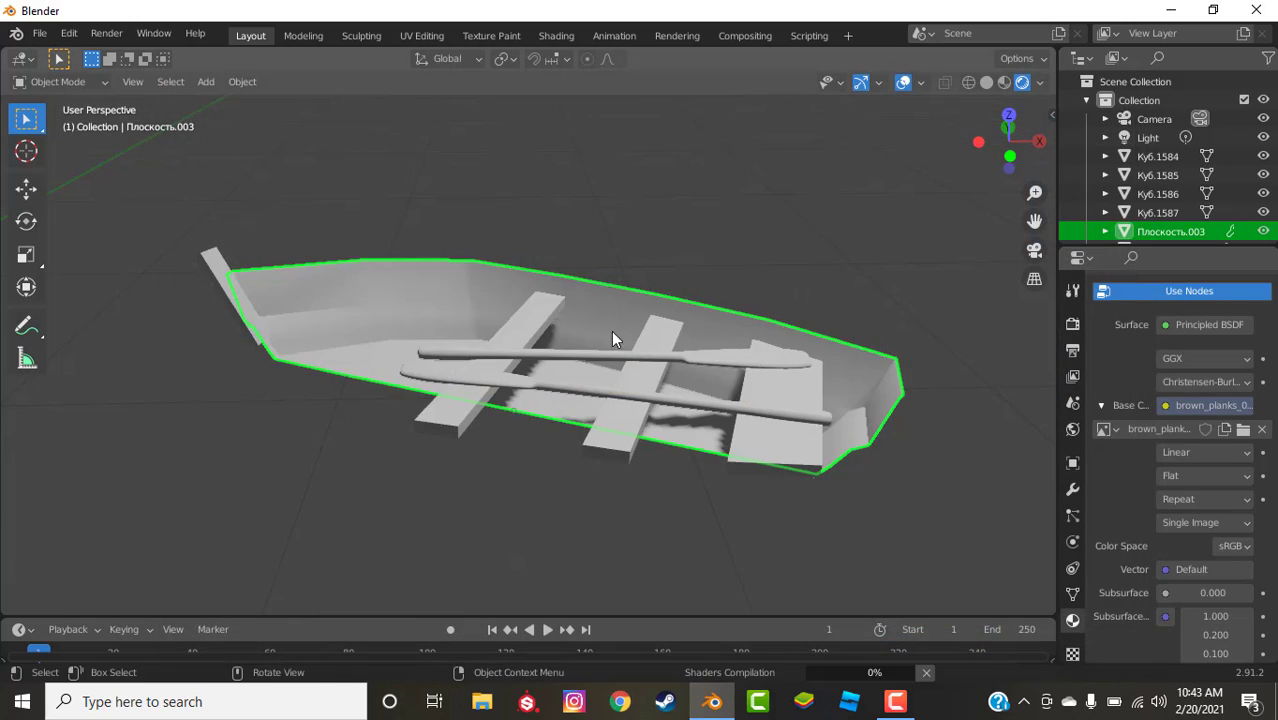
Open the hull in the UV Editing workspace, set mesh selection to edges and clear the current selection
{"action": "scroll", "coordinate": [611, 330], "scroll_direction": "down", "scroll_amount": 5}
{"action": "scroll", "coordinate": [640, 328], "scroll_direction": "up", "scroll_amount": 7}
{"action": "middle_click_drag", "start_coordinate": [765, 337], "coordinate": [580, 293]}
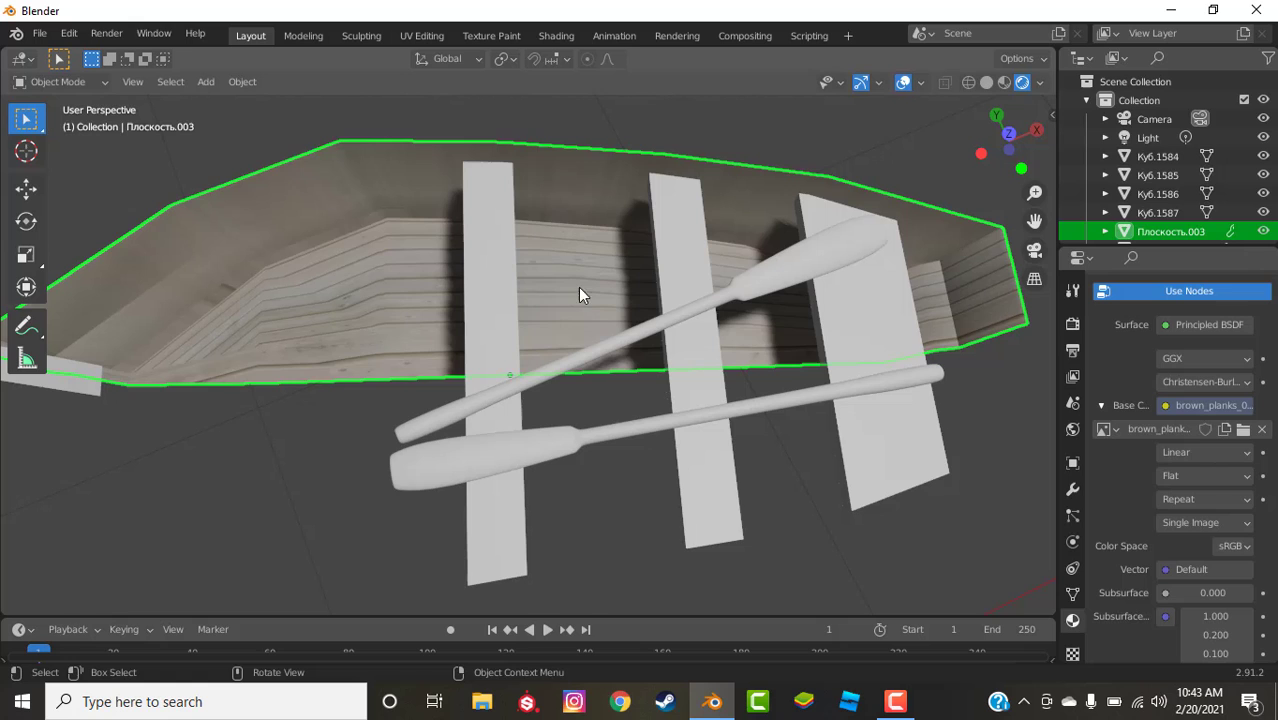
{"action": "middle_click_drag", "start_coordinate": [515, 323], "coordinate": [613, 297]}
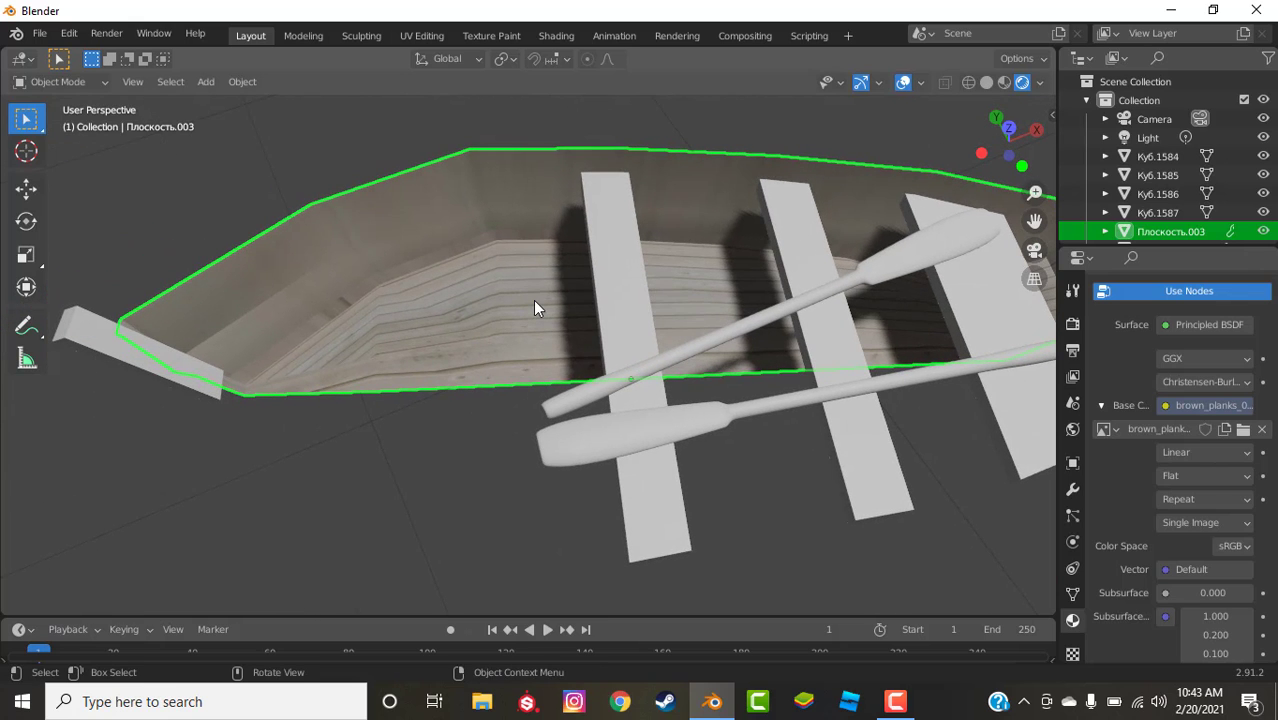
{"action": "left_click", "coordinate": [440, 36]}
{"action": "scroll", "coordinate": [430, 340], "scroll_direction": "down", "scroll_amount": 9}
{"action": "middle_click_drag", "start_coordinate": [840, 410], "coordinate": [807, 365]}
{"action": "scroll", "coordinate": [913, 377], "scroll_direction": "up", "scroll_amount": 5}
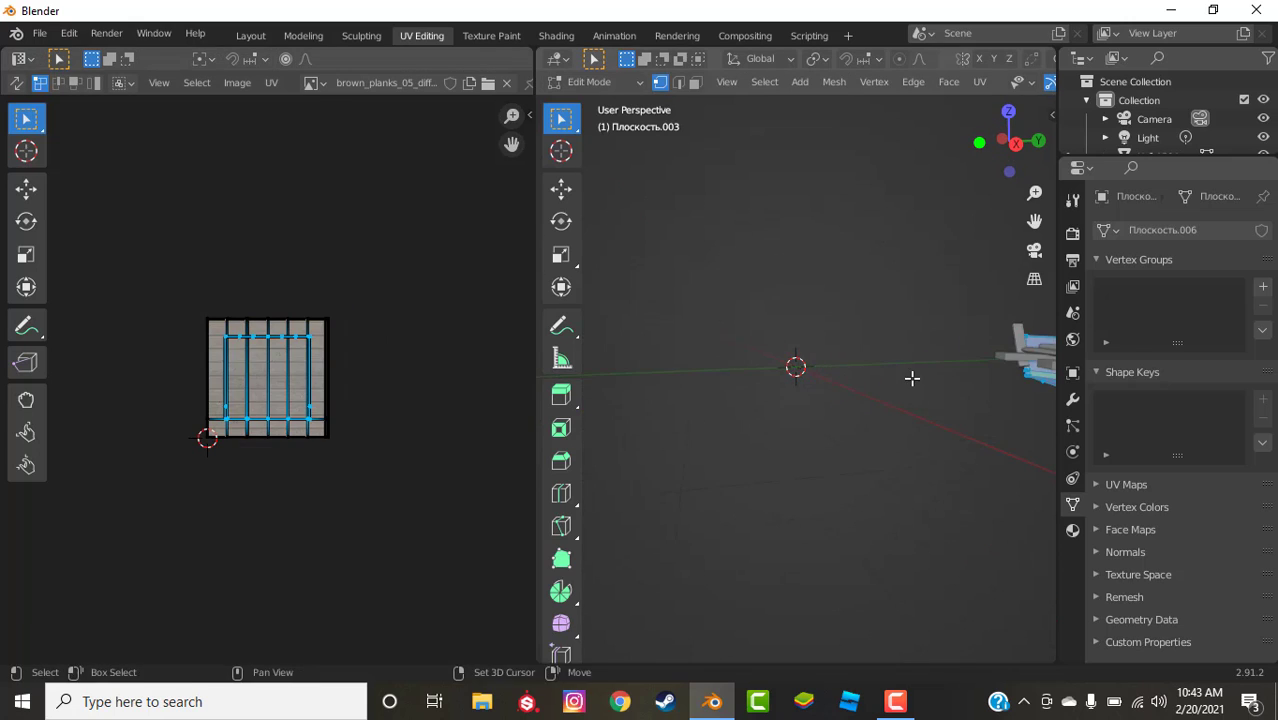
{"action": "middle_click_drag", "start_coordinate": [1005, 376], "coordinate": [893, 292], "text": "shift"}
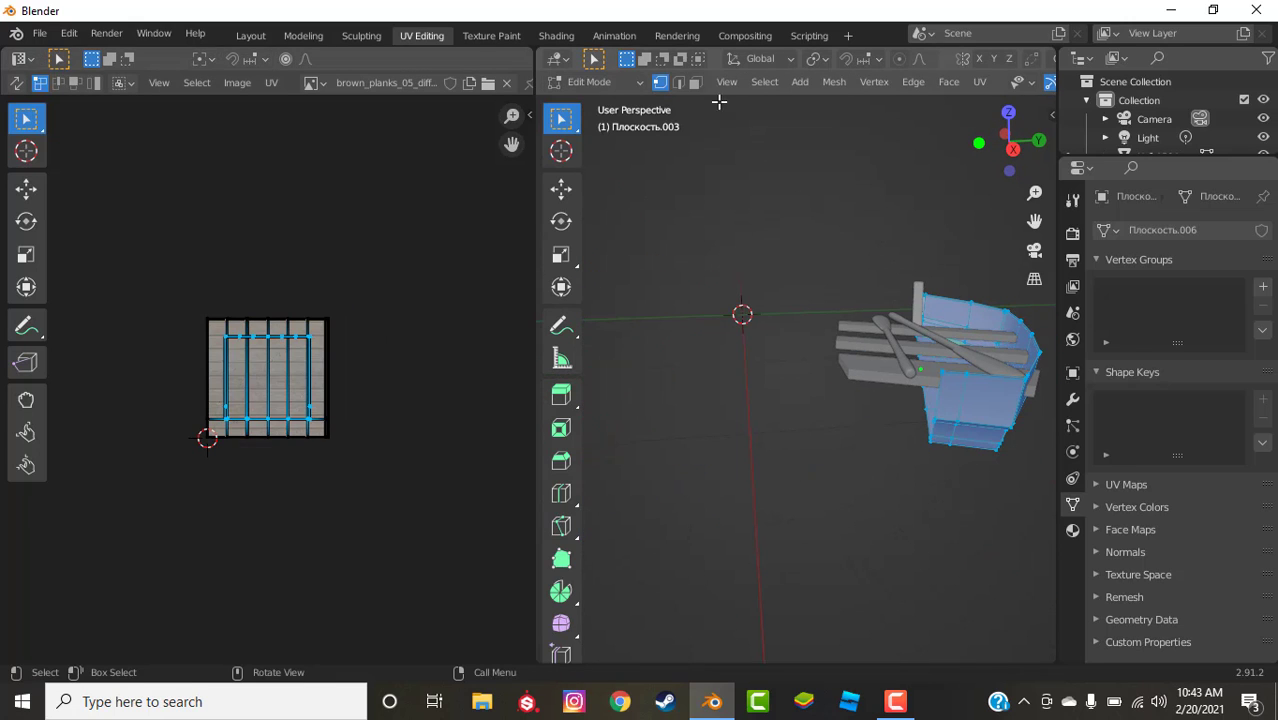
{"action": "left_click", "coordinate": [681, 83]}
{"action": "left_click", "coordinate": [770, 291]}
Select the chain of edges where the hull's floor meets its side, from end to end, and mark it as a UV seam
{"action": "middle_click_drag", "start_coordinate": [770, 291], "coordinate": [842, 428]}
{"action": "scroll", "coordinate": [864, 374], "scroll_direction": "up", "scroll_amount": 6}
{"action": "scroll", "coordinate": [813, 366], "scroll_direction": "up", "scroll_amount": 5}
{"action": "middle_click_drag", "start_coordinate": [813, 366], "coordinate": [806, 431], "text": "shift"}
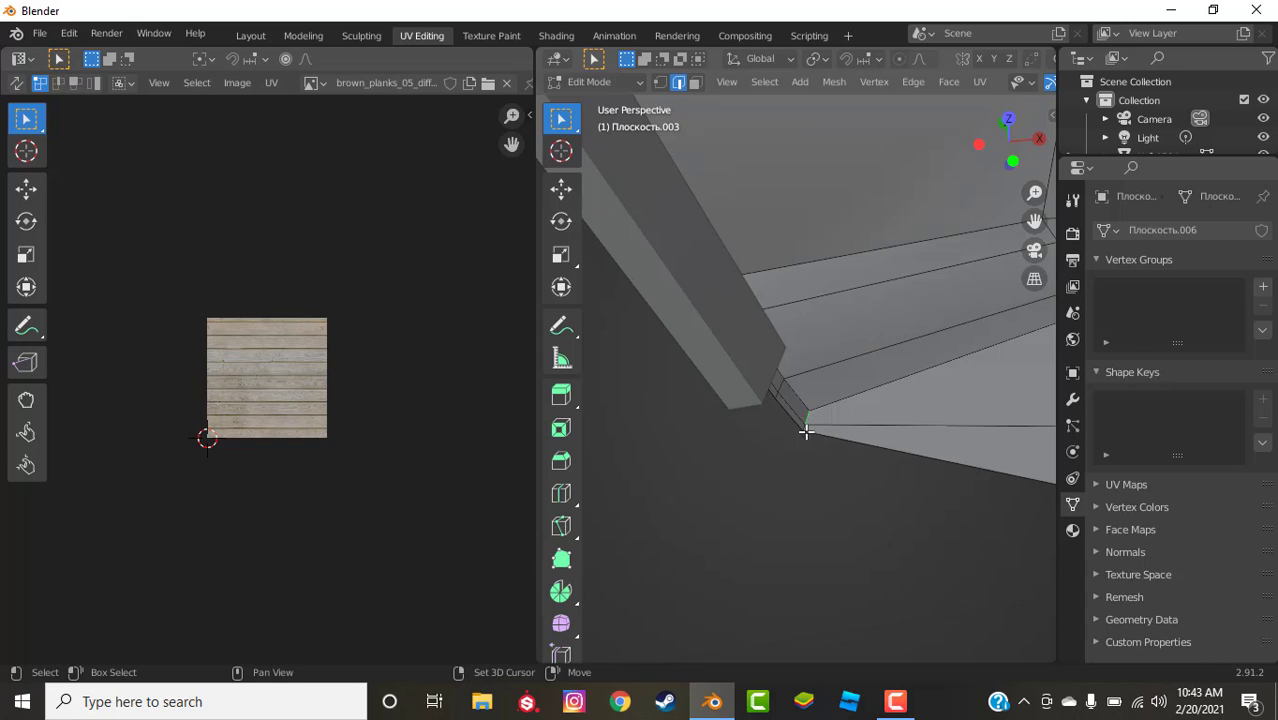
{"action": "left_click", "coordinate": [856, 393], "text": "shift"}
{"action": "scroll", "coordinate": [856, 393], "scroll_direction": "down", "scroll_amount": 5}
{"action": "middle_click_drag", "start_coordinate": [909, 374], "coordinate": [833, 371], "text": "shift"}
{"action": "scroll", "coordinate": [833, 371], "scroll_direction": "up", "scroll_amount": 5}
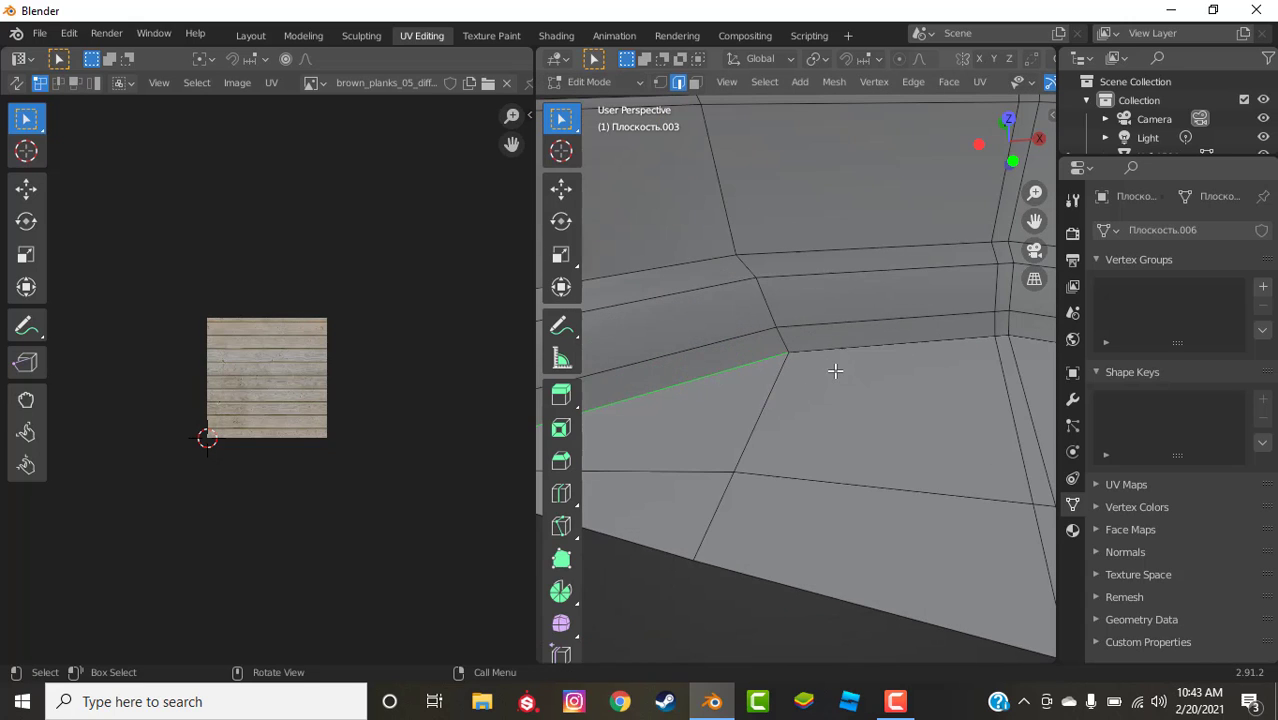
{"action": "left_click", "coordinate": [842, 350], "text": "shift"}
{"action": "middle_click_drag", "start_coordinate": [919, 353], "coordinate": [749, 365], "text": "shift"}
{"action": "left_click", "coordinate": [860, 346], "text": "shift"}
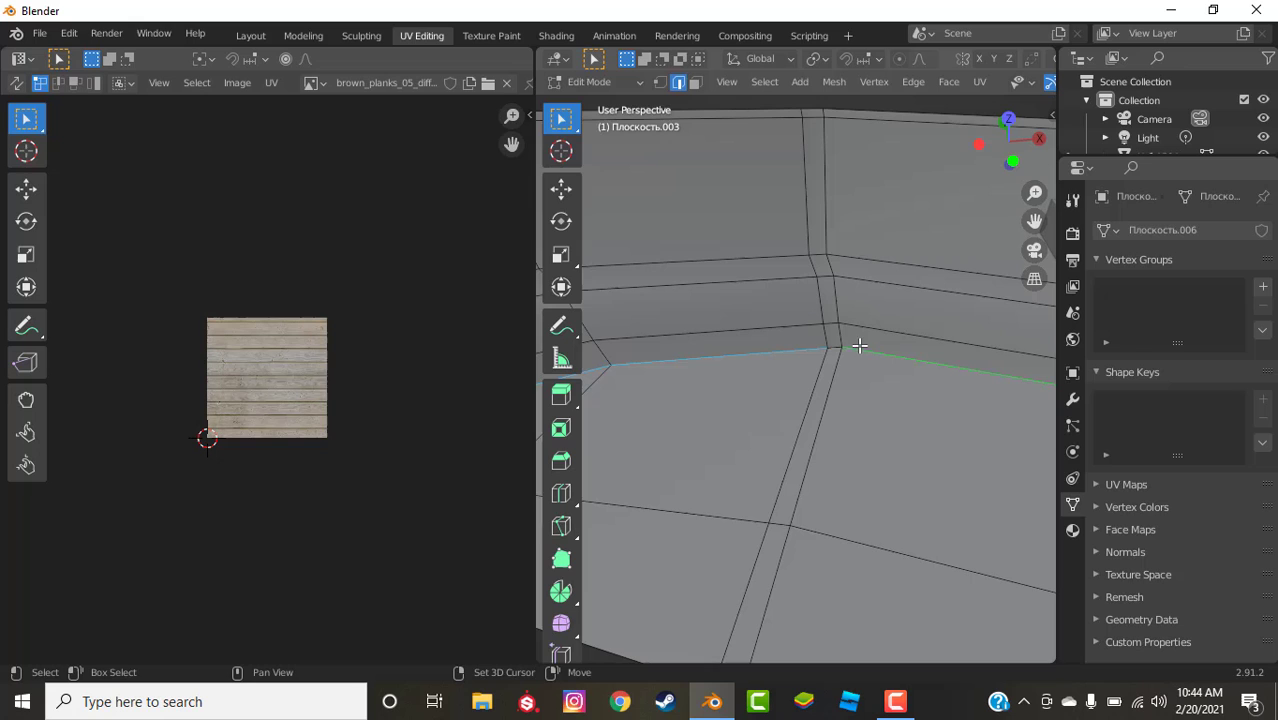
{"action": "scroll", "coordinate": [840, 352], "scroll_direction": "down", "scroll_amount": 8}
{"action": "scroll", "coordinate": [847, 360], "scroll_direction": "up", "scroll_amount": 8}
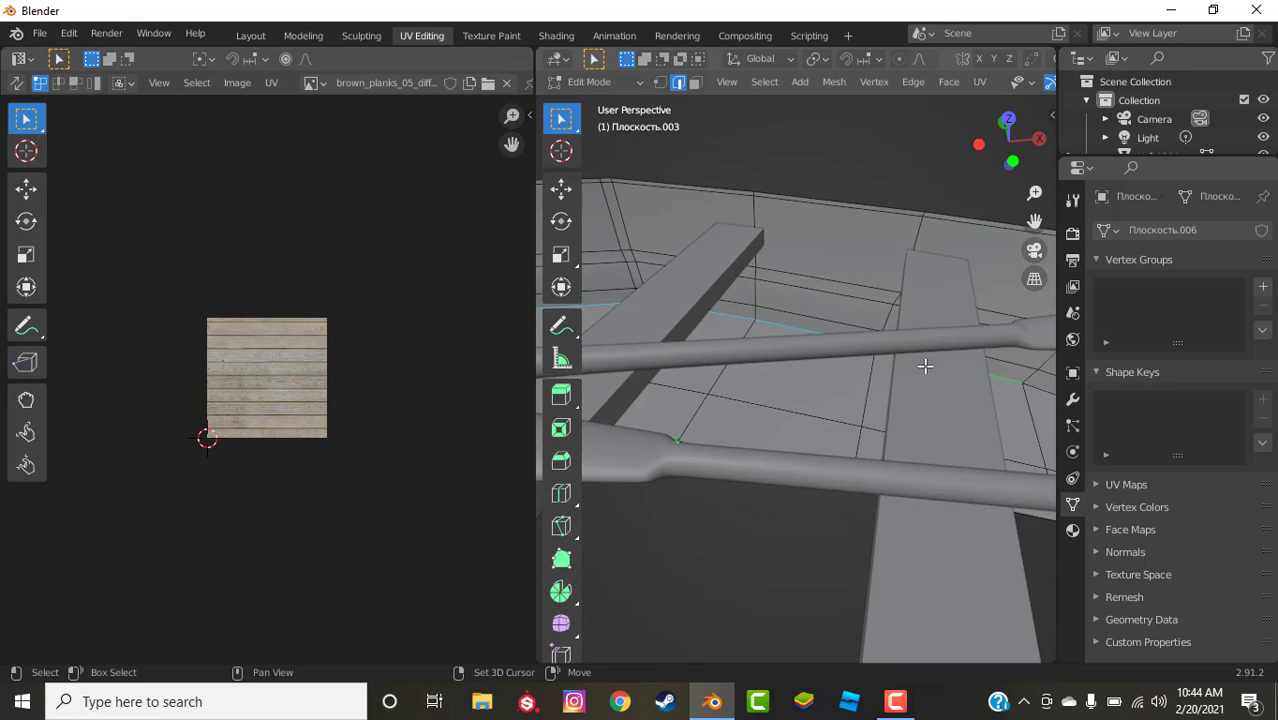
{"action": "middle_click_drag", "start_coordinate": [925, 366], "coordinate": [869, 284]}
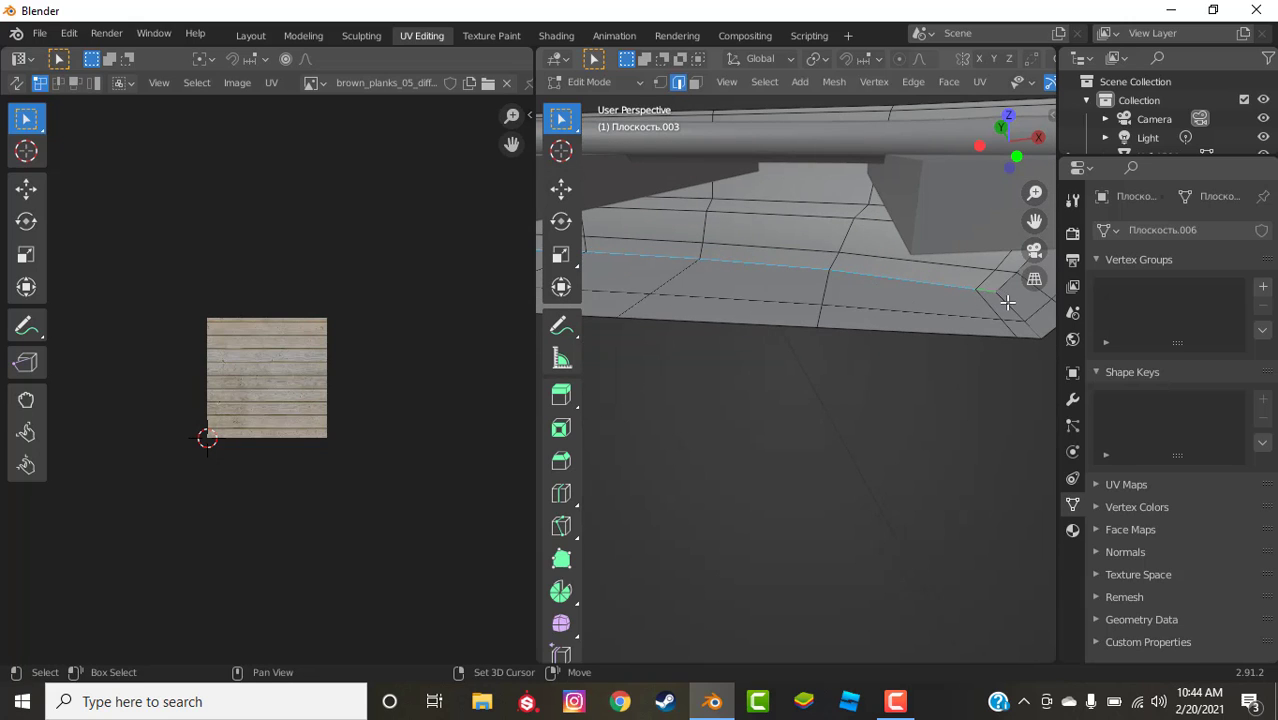
{"action": "scroll", "coordinate": [1031, 330], "scroll_direction": "down", "scroll_amount": 5}
{"action": "middle_click_drag", "start_coordinate": [970, 314], "coordinate": [771, 342]}
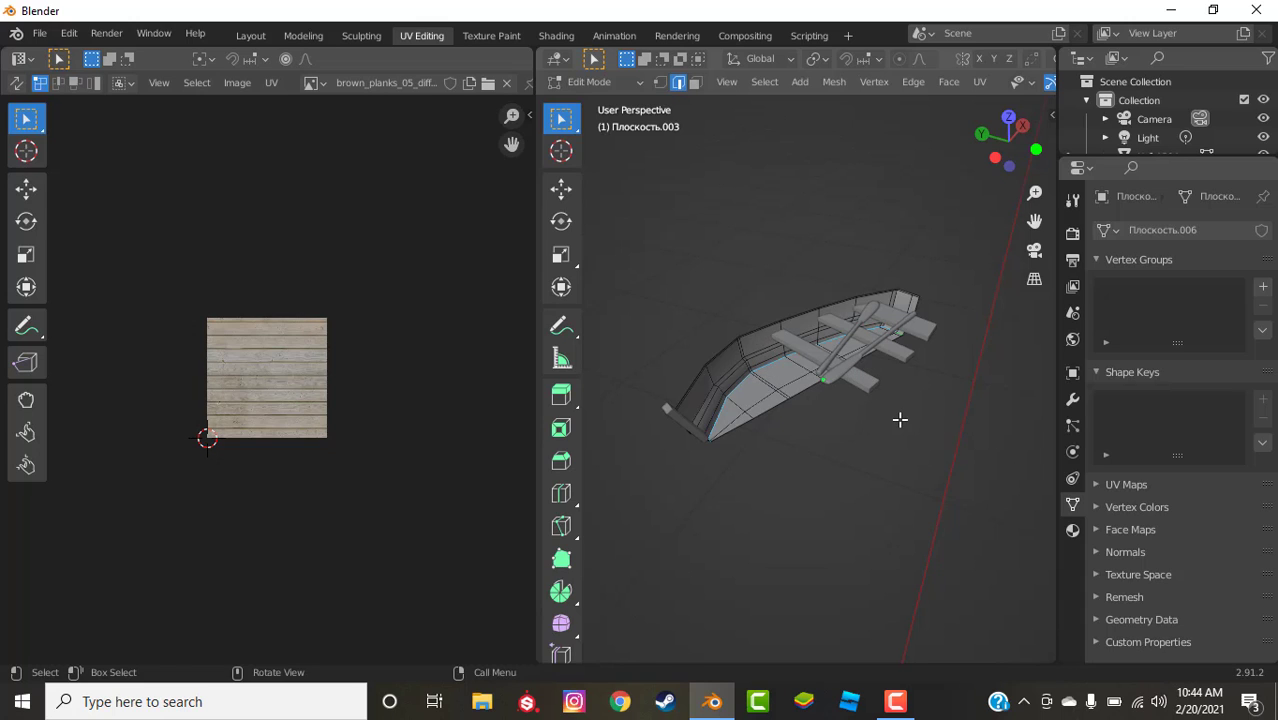
{"action": "middle_click_drag", "start_coordinate": [900, 420], "coordinate": [871, 386]}
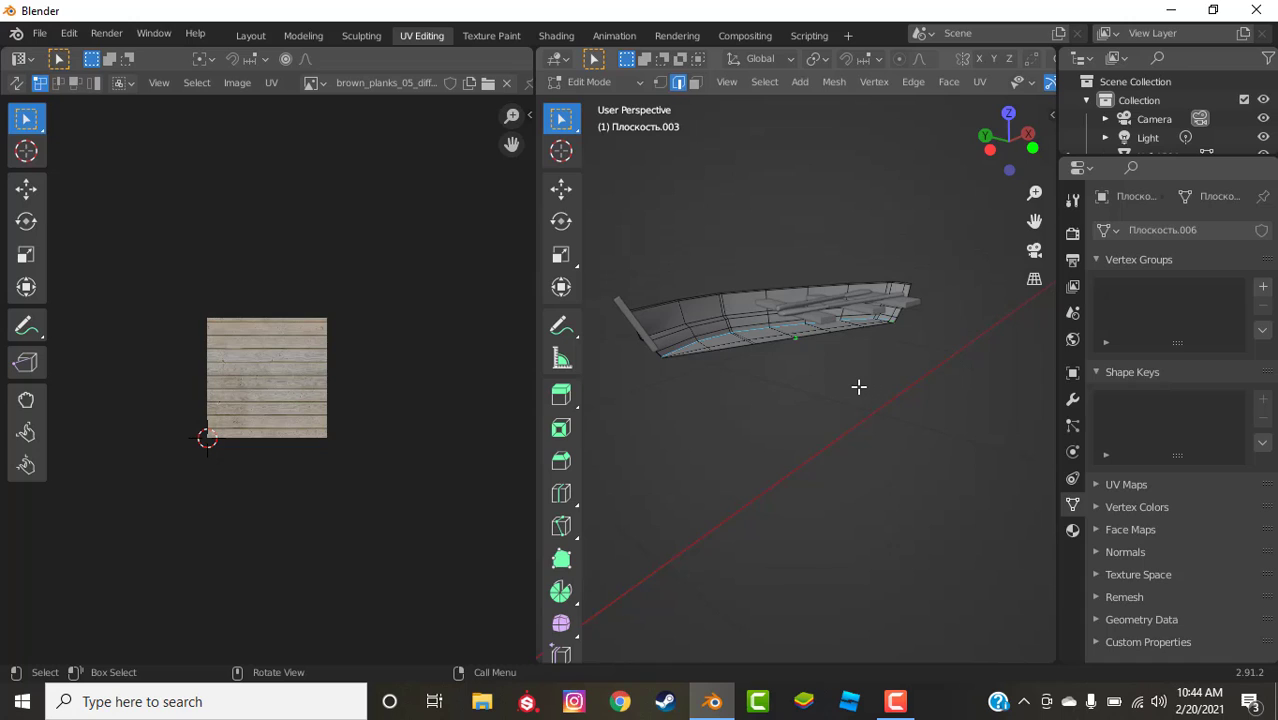
{"action": "key", "text": "ctrl+e"}
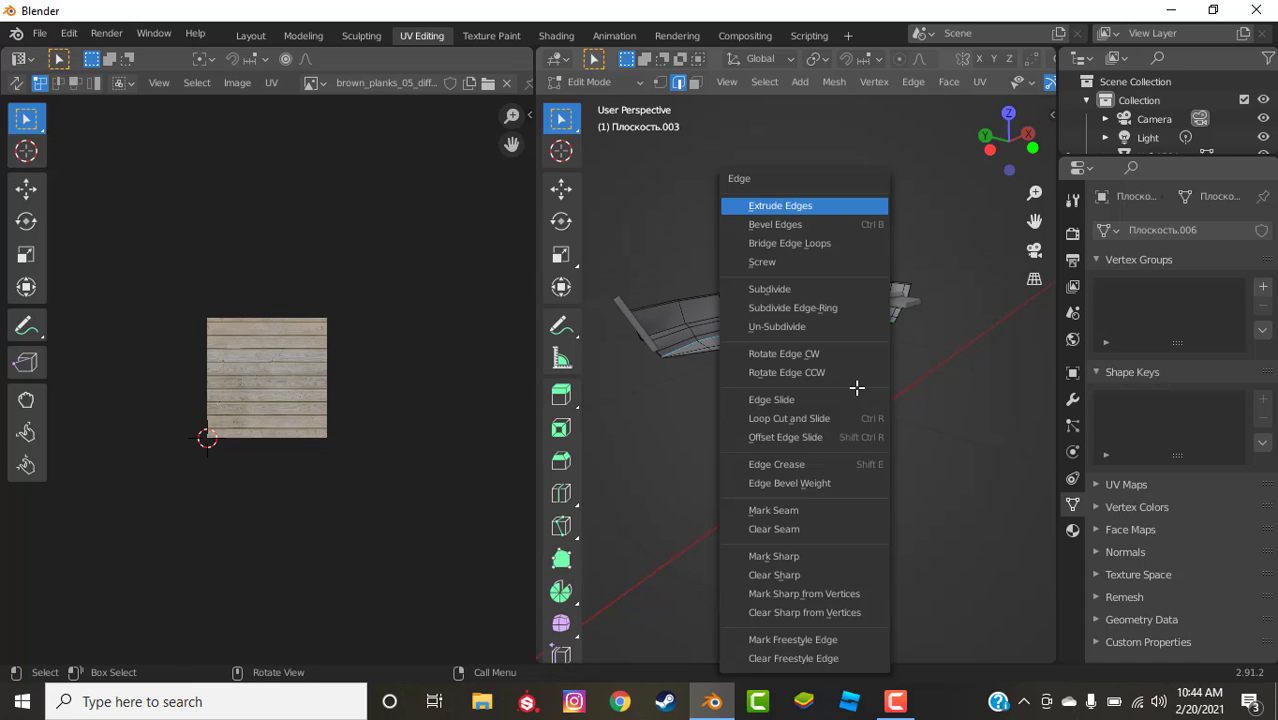
{"action": "left_click", "coordinate": [796, 512]}
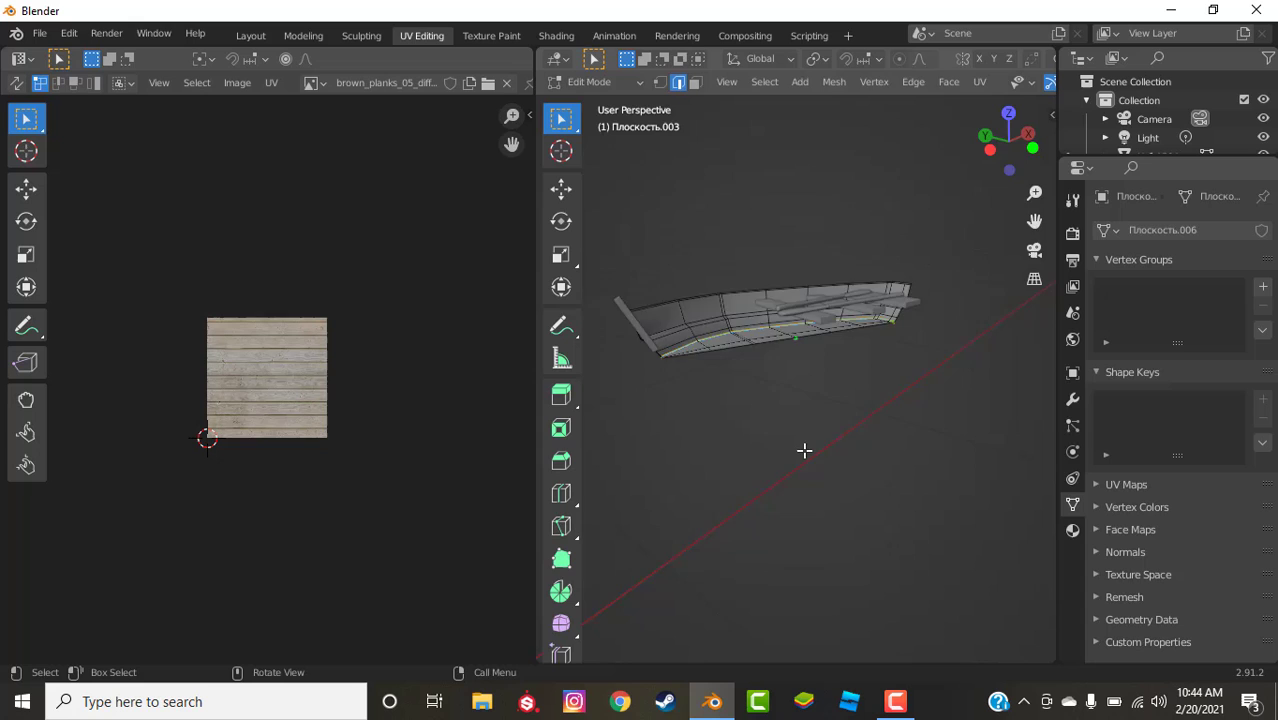
Select all floor faces of the hull inside the seam, using face selection and circle select
{"action": "scroll", "coordinate": [808, 451], "scroll_direction": "up", "scroll_amount": 5}
{"action": "middle_click_drag", "start_coordinate": [850, 351], "coordinate": [872, 394]}
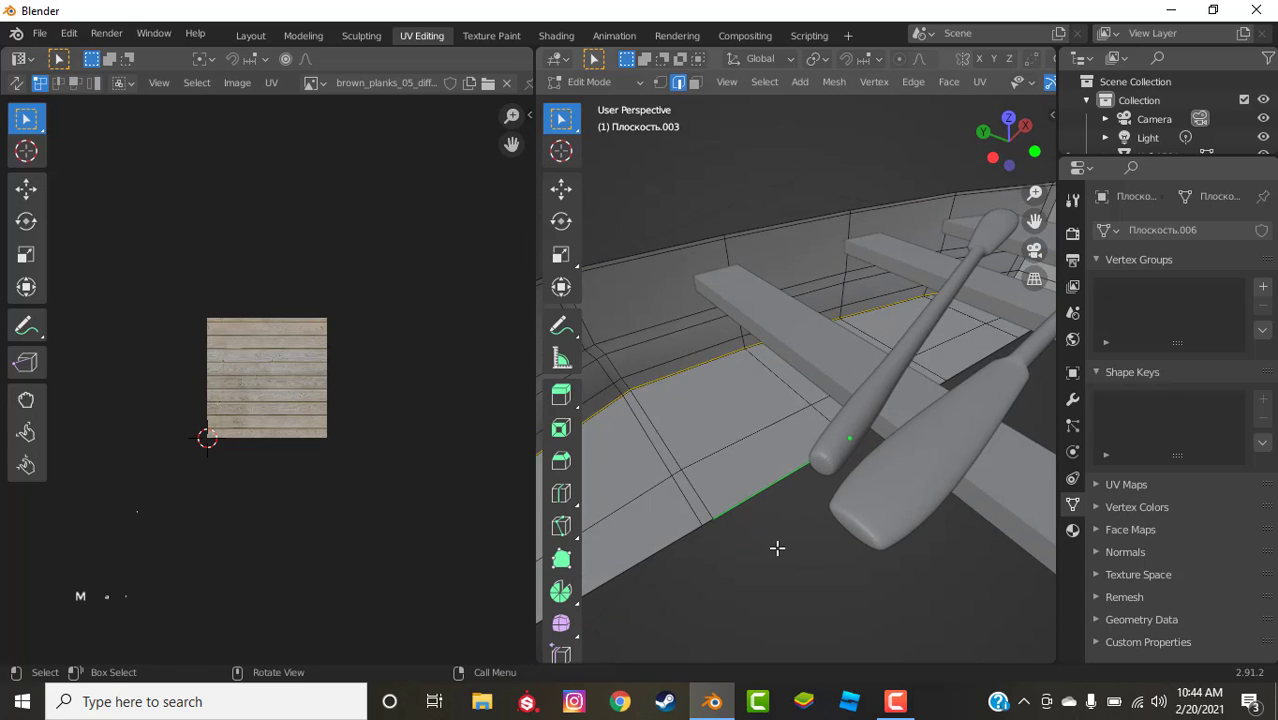
{"action": "scroll", "coordinate": [777, 540], "scroll_direction": "down", "scroll_amount": 6}
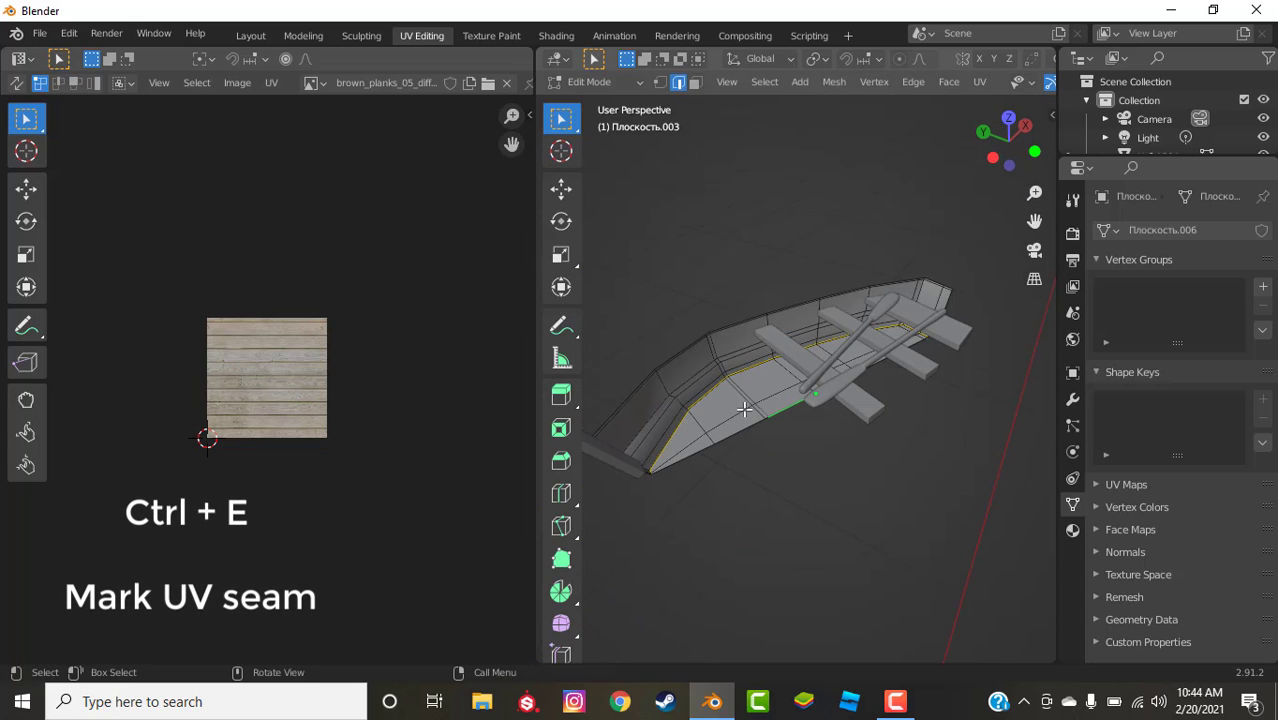
{"action": "left_click", "coordinate": [695, 82]}
{"action": "key", "text": "c"}
{"action": "left_click", "coordinate": [714, 460]}
{"action": "mouse_move", "coordinate": [714, 460]}
{"action": "left_mouse_down"}
{"action": "mouse_move", "coordinate": [826, 386]}
{"action": "mouse_move", "coordinate": [897, 360]}
{"action": "left_mouse_up"}
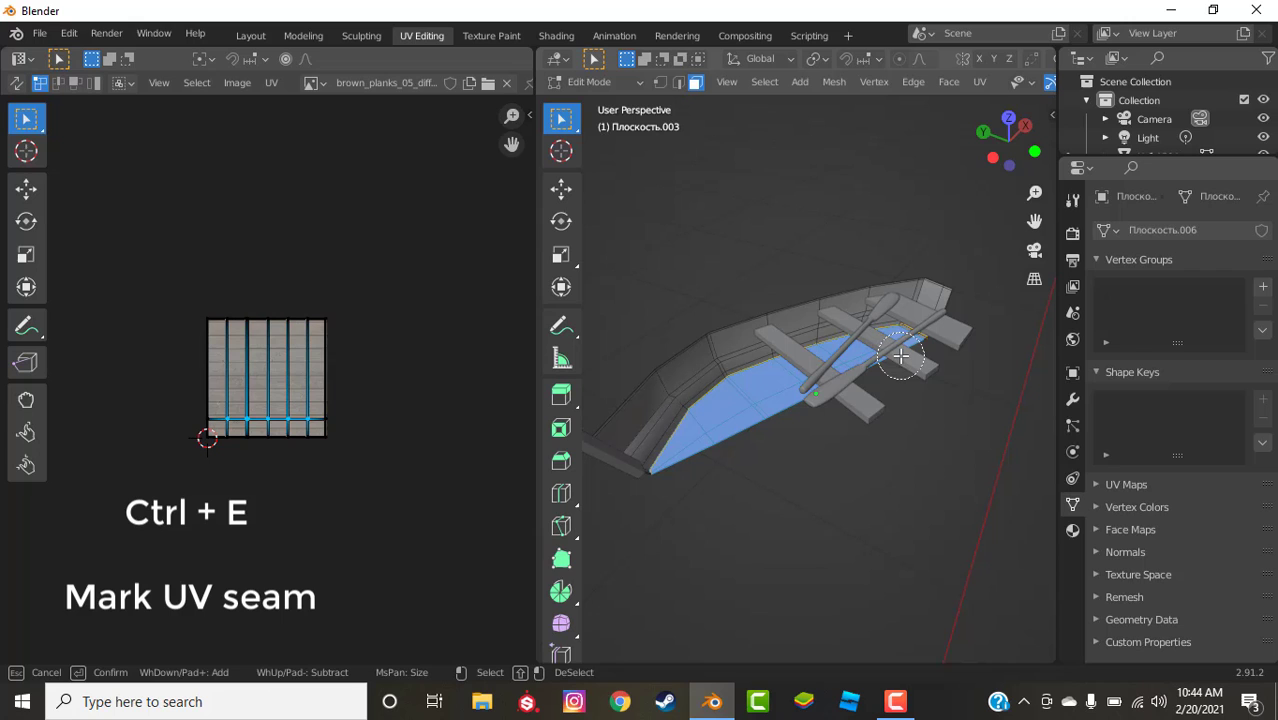
{"action": "right_click", "coordinate": [905, 360]}
{"action": "mouse_move", "coordinate": [1008, 445]}
{"action": "middle_mouse_down"}
{"action": "mouse_move", "coordinate": [879, 394]}
{"action": "mouse_move", "coordinate": [815, 486]}
{"action": "mouse_move", "coordinate": [762, 354]}
{"action": "middle_mouse_up"}
{"action": "scroll", "coordinate": [879, 394], "scroll_direction": "up", "scroll_amount": 4}
{"action": "key", "text": "c"}
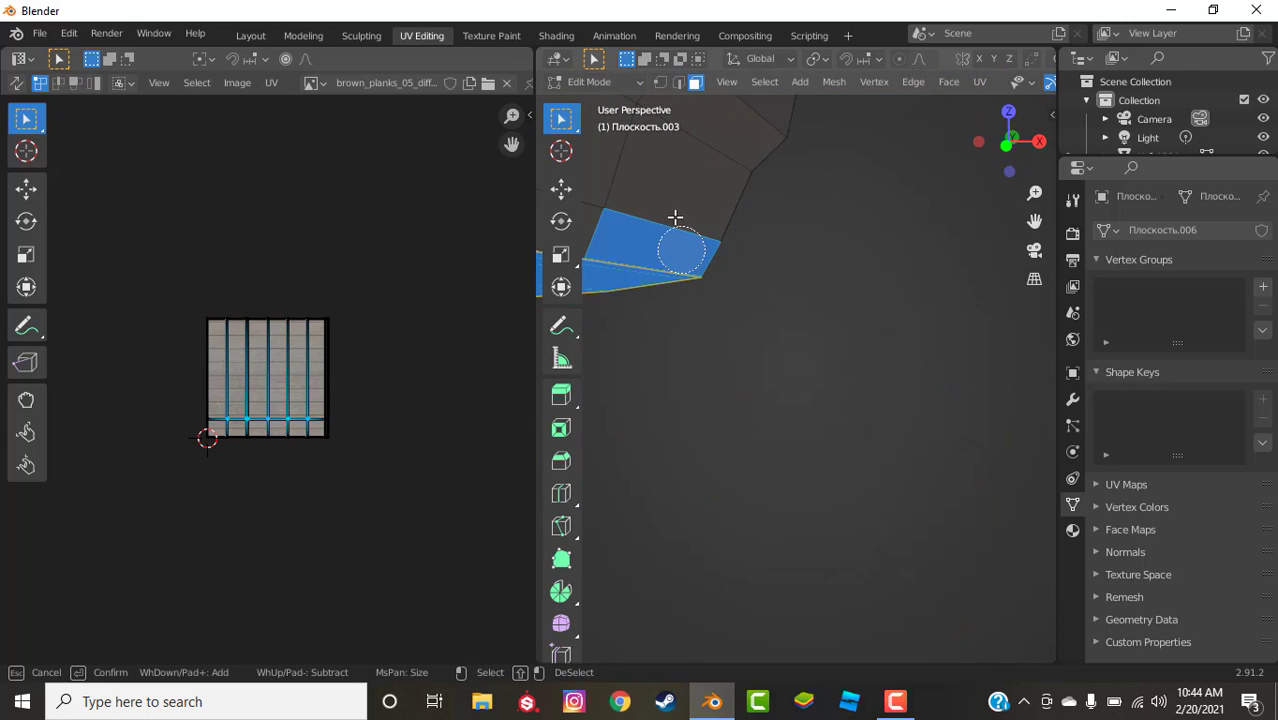
{"action": "middle_click_drag", "start_coordinate": [676, 217], "coordinate": [873, 351]}
{"action": "key", "text": "Escape"}
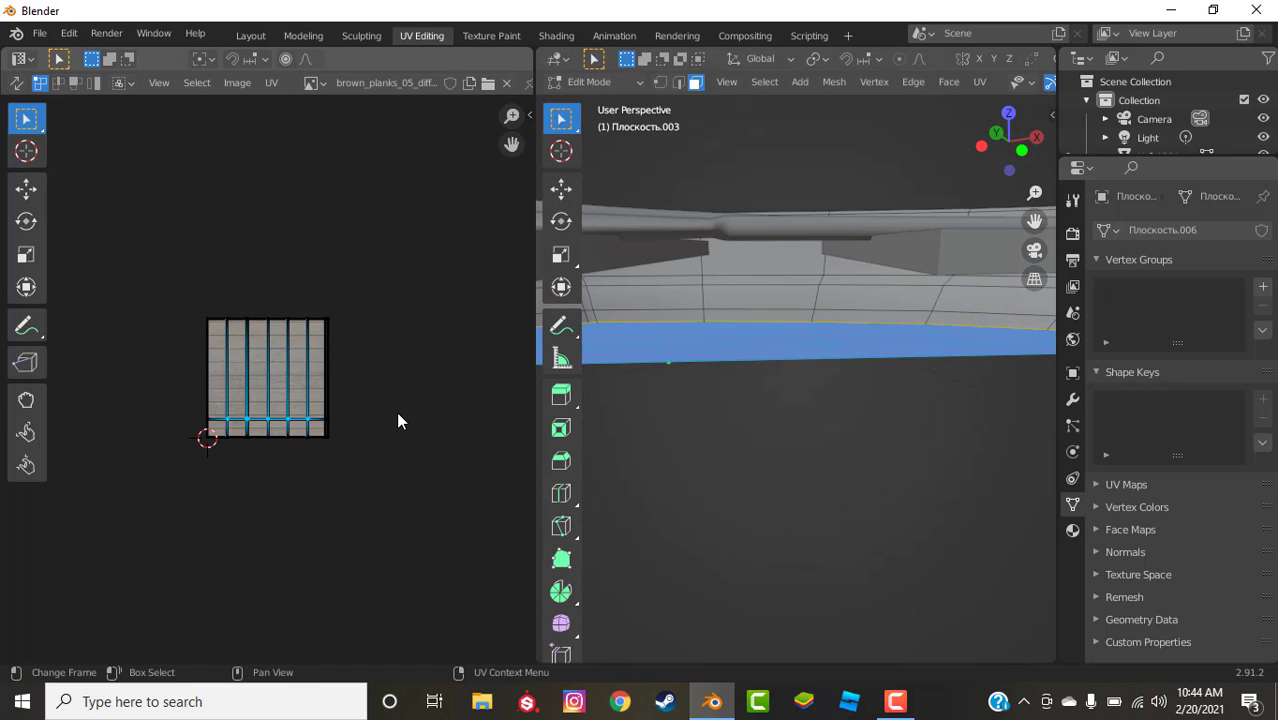
Select all UVs of the floor faces and unwrap them
{"action": "key", "text": "a"}
{"action": "scroll", "coordinate": [397, 411], "scroll_direction": "up", "scroll_amount": 3}
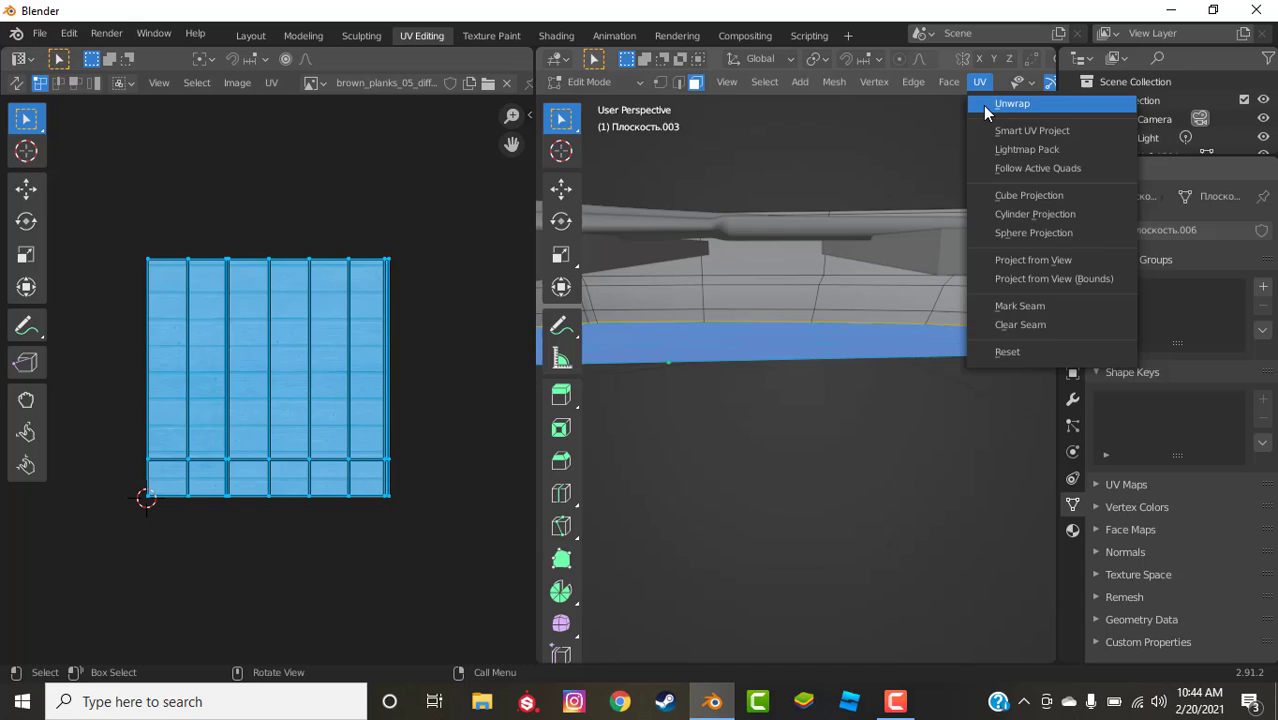
{"action": "left_click", "coordinate": [1010, 104]}
Reshape the unwrapped floor UVs into a straight grid with UV Squares and shift them slightly up along Y
{"action": "middle_click_drag", "start_coordinate": [933, 374], "coordinate": [859, 371]}
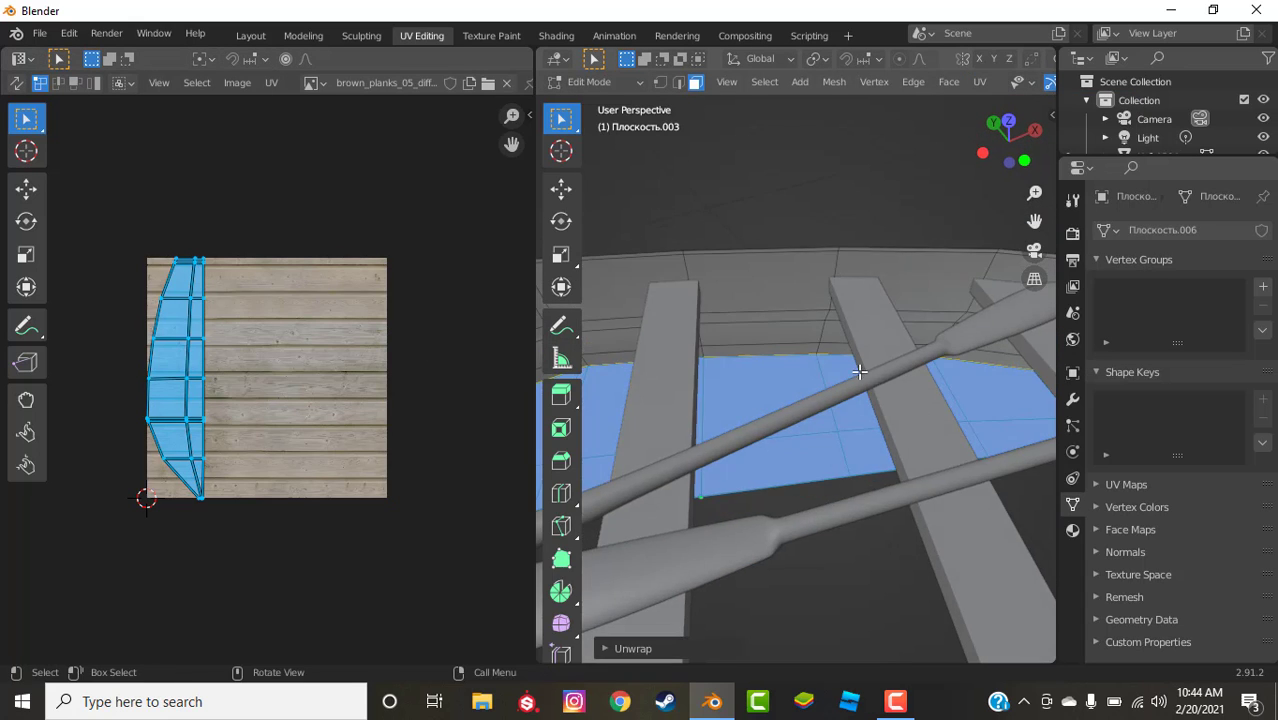
{"action": "scroll", "coordinate": [884, 428], "scroll_direction": "down", "scroll_amount": 6}
{"action": "middle_click_drag", "start_coordinate": [884, 428], "coordinate": [878, 416]}
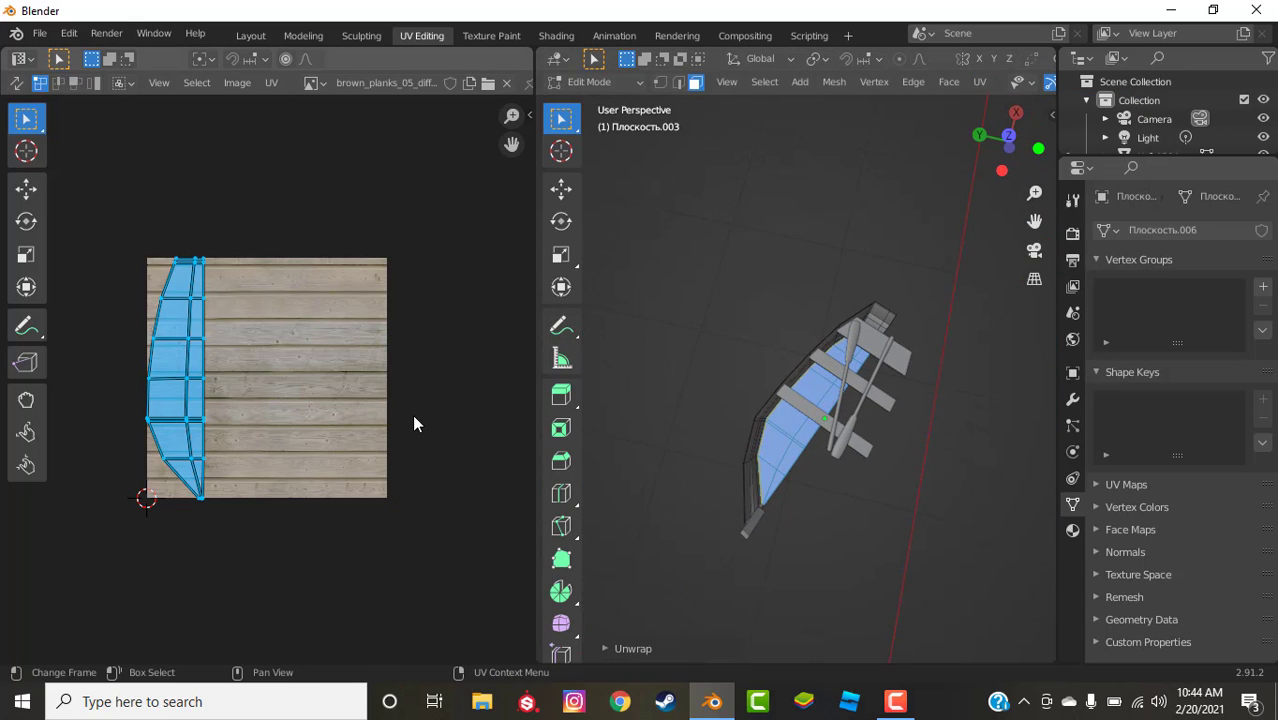
{"action": "key", "text": "alt+e"}
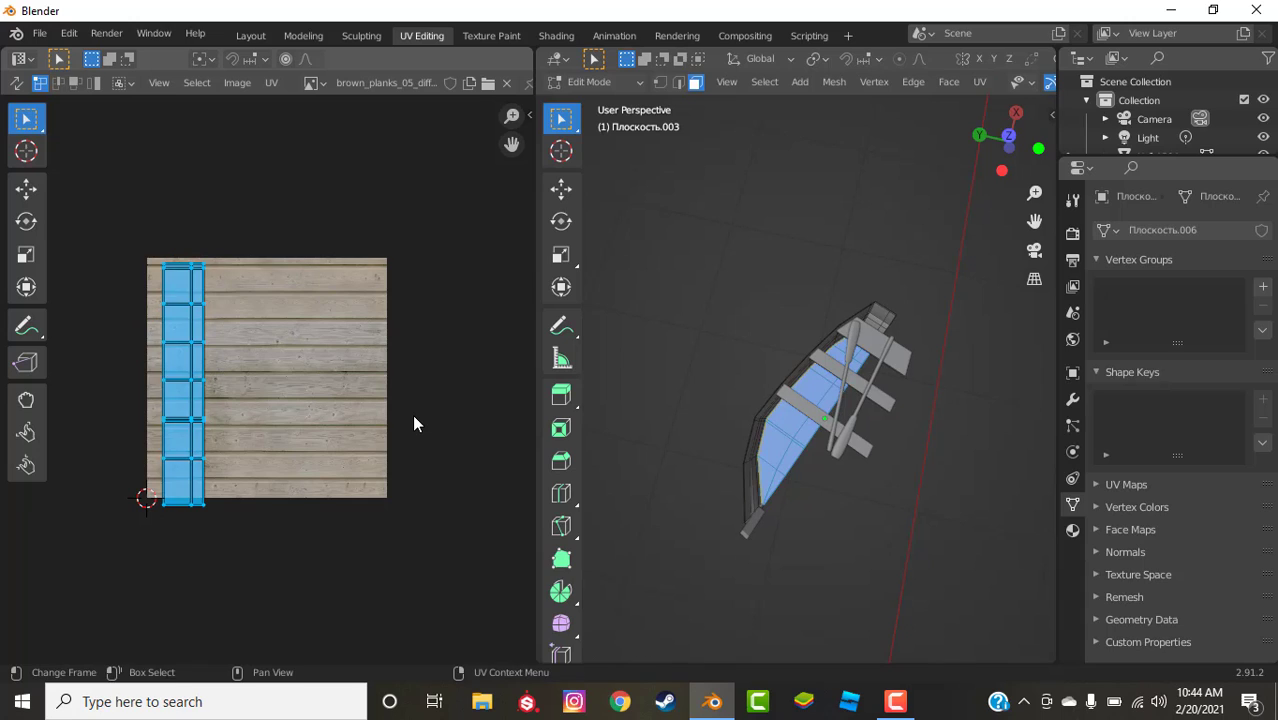
{"action": "key", "text": "g"}
{"action": "key", "text": "x"}
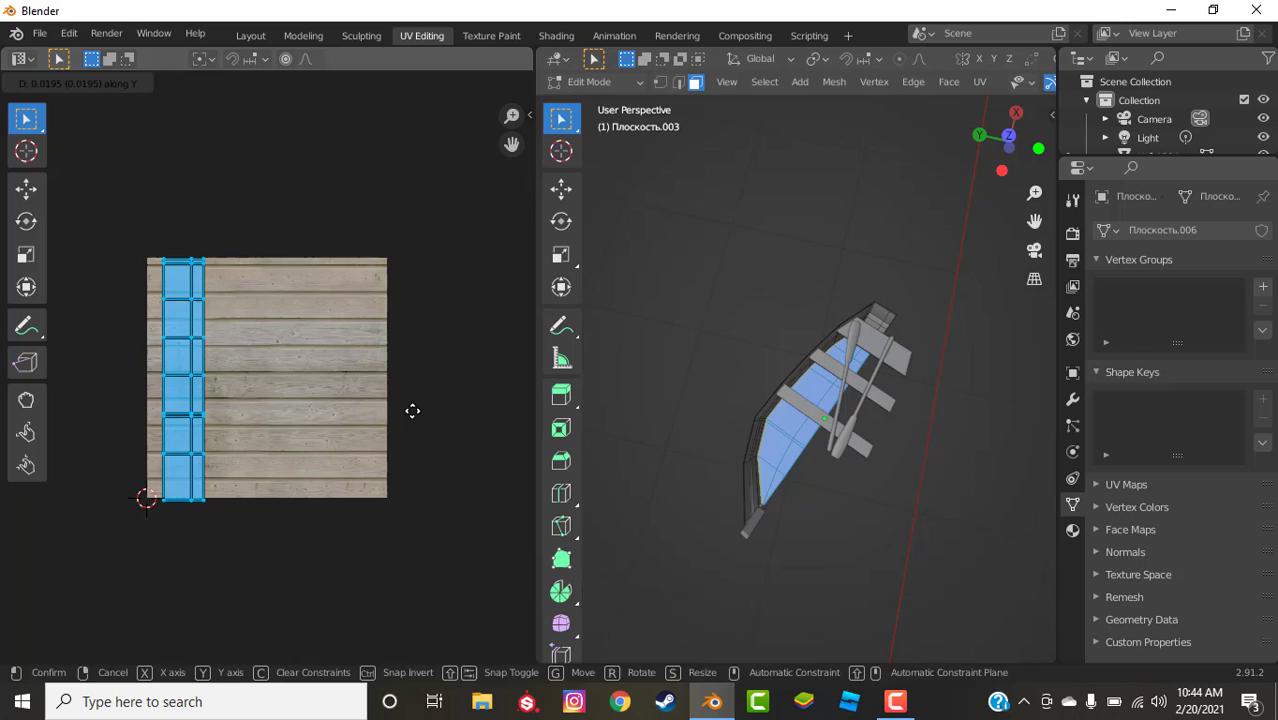
{"action": "left_click", "coordinate": [412, 411]}
Deselect the floor faces, show the viewport in Material Preview shading and examine the planks on the boat's floor
{"action": "left_click", "coordinate": [918, 539]}
{"action": "scroll", "coordinate": [918, 539], "scroll_direction": "up", "scroll_amount": 6}
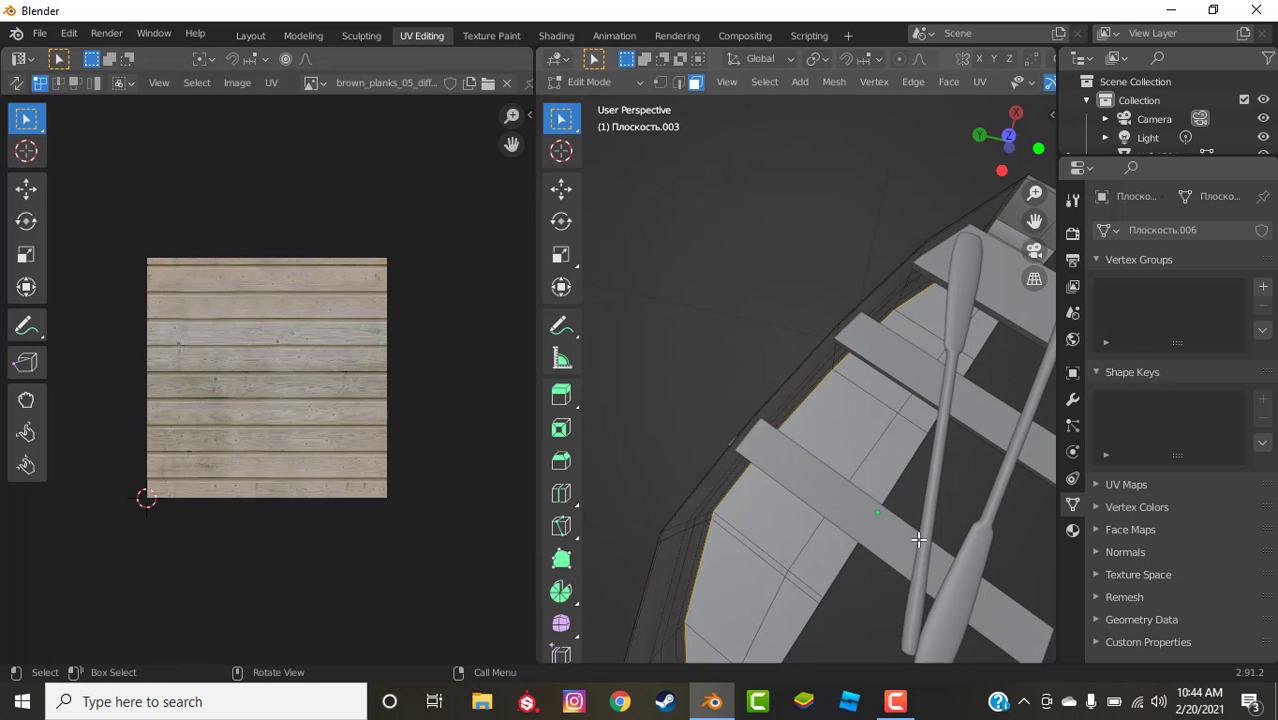
{"action": "scroll", "coordinate": [987, 85], "scroll_direction": "down", "scroll_amount": 5}
{"action": "left_click", "coordinate": [1001, 84]}
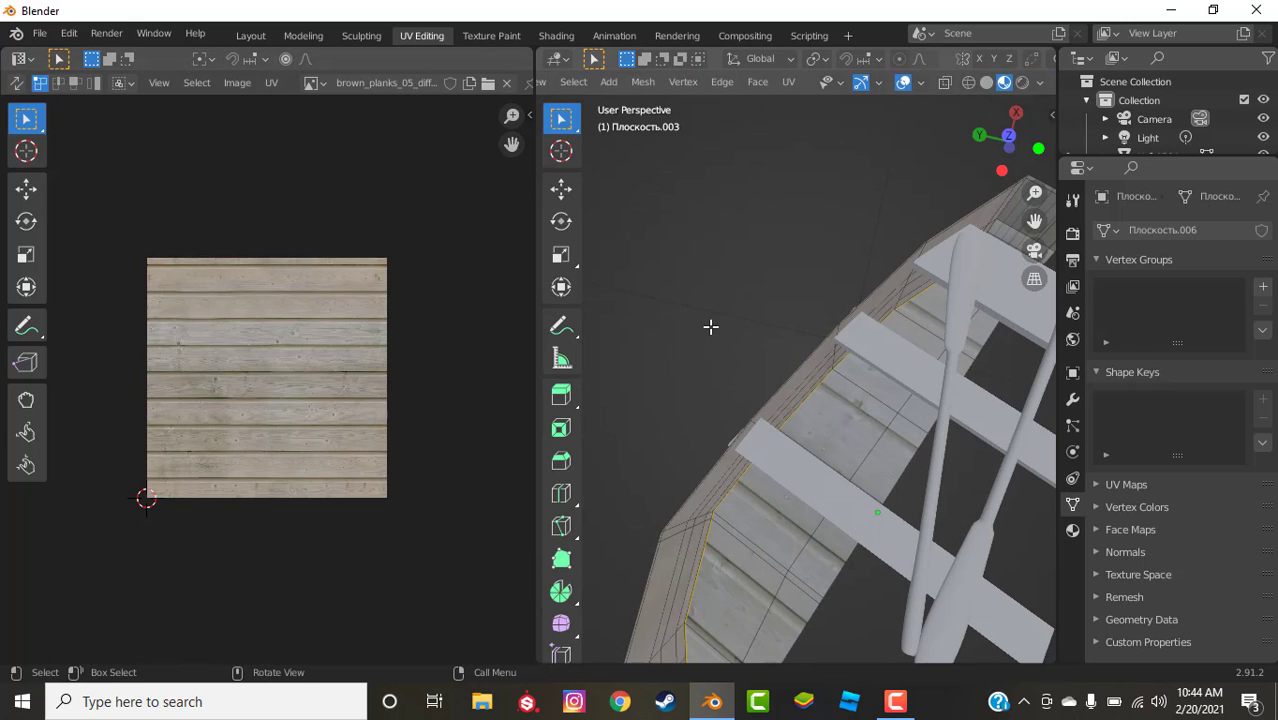
{"action": "scroll", "coordinate": [810, 442], "scroll_direction": "down", "scroll_amount": 3}
{"action": "middle_click_drag", "start_coordinate": [810, 442], "coordinate": [865, 469]}
{"action": "scroll", "coordinate": [865, 469], "scroll_direction": "up", "scroll_amount": 3}
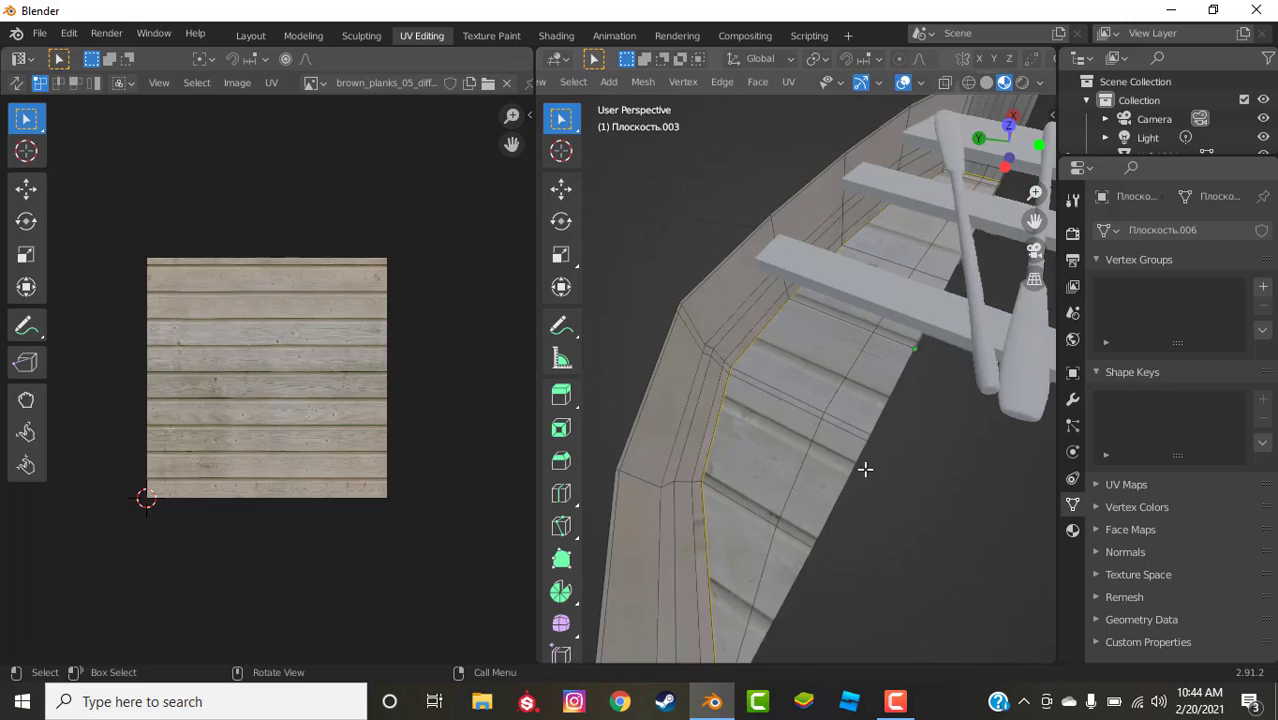
{"action": "scroll", "coordinate": [860, 469], "scroll_direction": "up", "scroll_amount": 2}
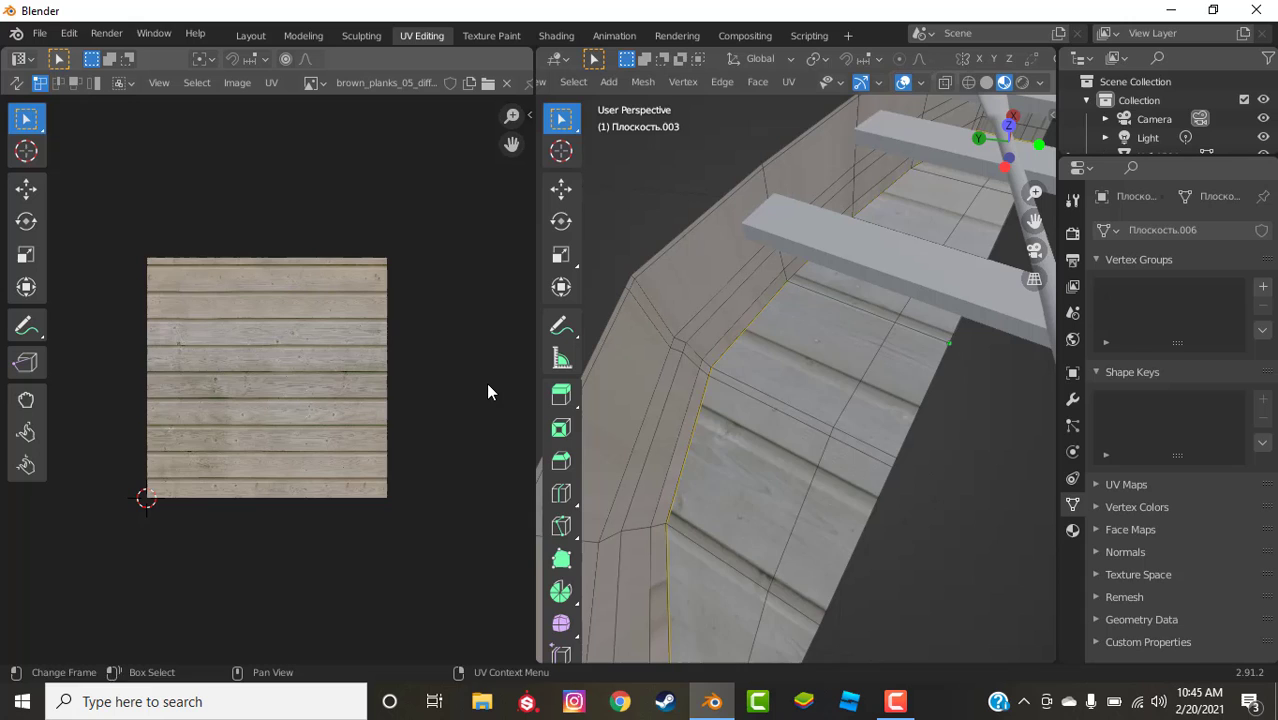
Undo the grid reshaping and shift of the floor UVs, and inspect the planks with the faces deselected
{"action": "key", "text": "ctrl+z"}
{"action": "key", "text": "ctrl+z"}
{"action": "key", "text": "ctrl+z"}
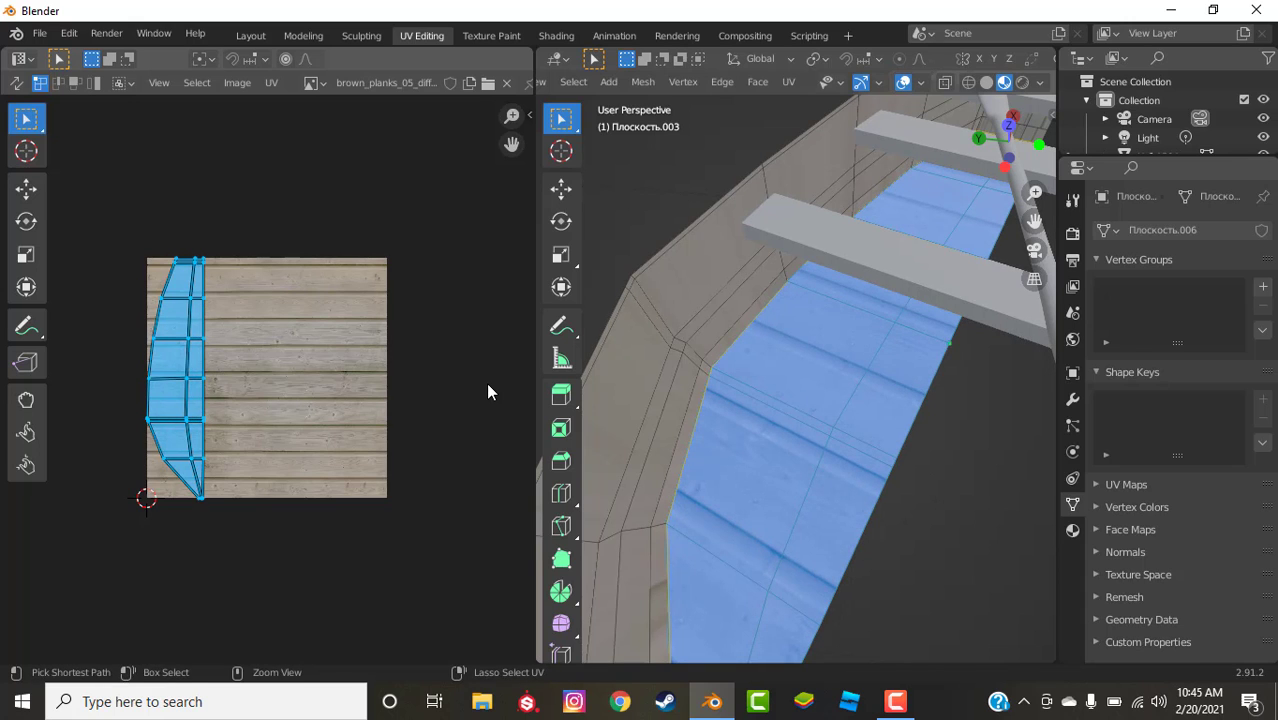
{"action": "left_click", "coordinate": [921, 523]}
{"action": "scroll", "coordinate": [920, 522], "scroll_direction": "down", "scroll_amount": 3}
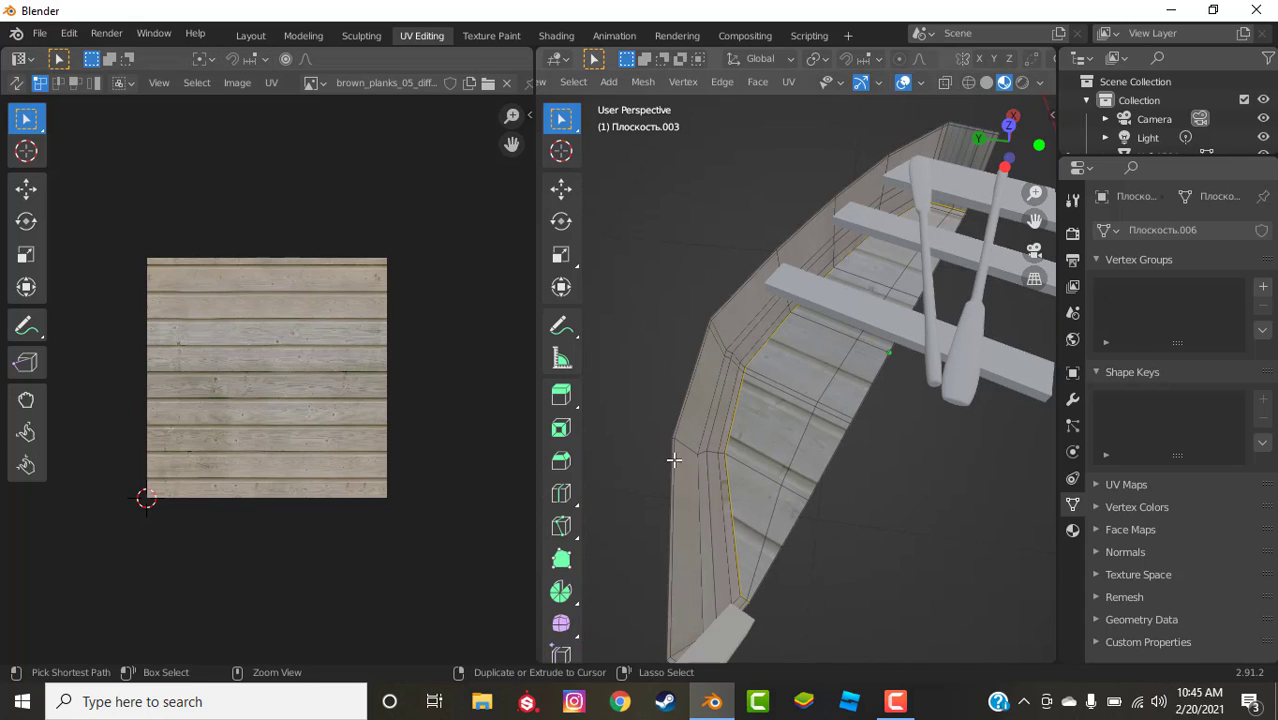
Restore the selection of the boat's floor faces and rotate their UVs by exactly 90°
{"action": "key", "text": "ctrl+z"}
{"action": "key", "text": "r"}
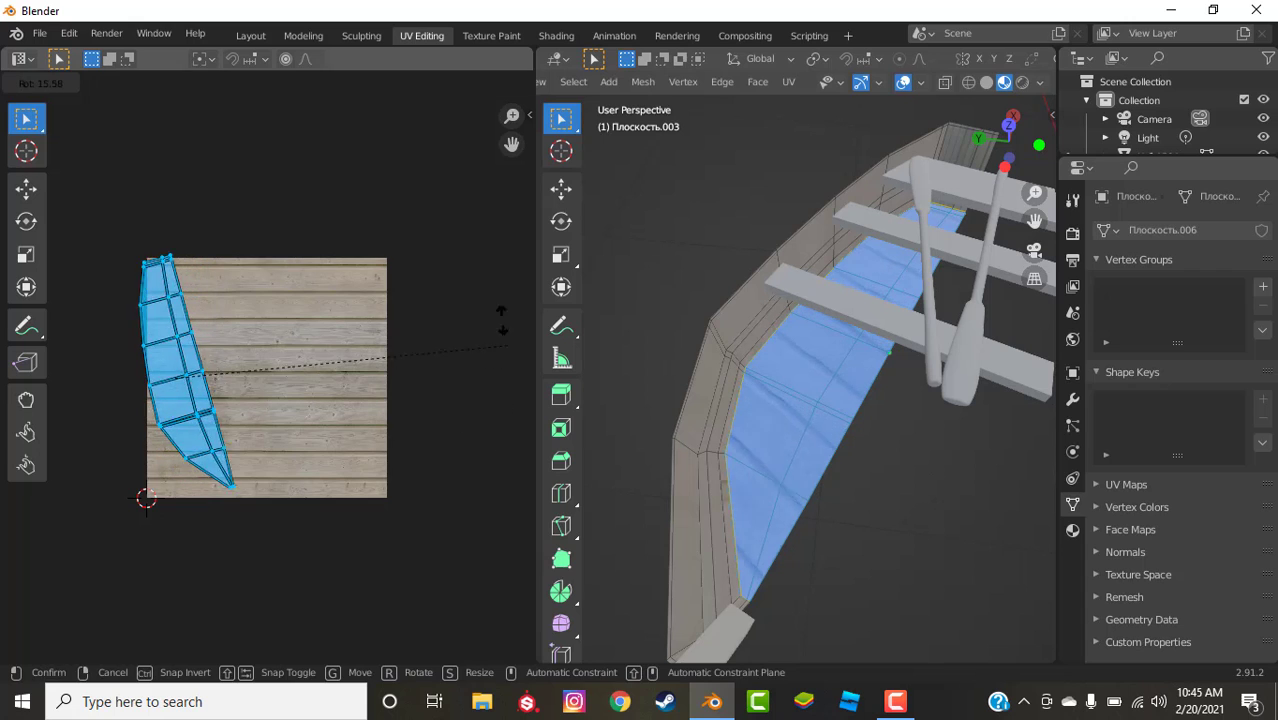
{"action": "left_click", "coordinate": [203, 133]}
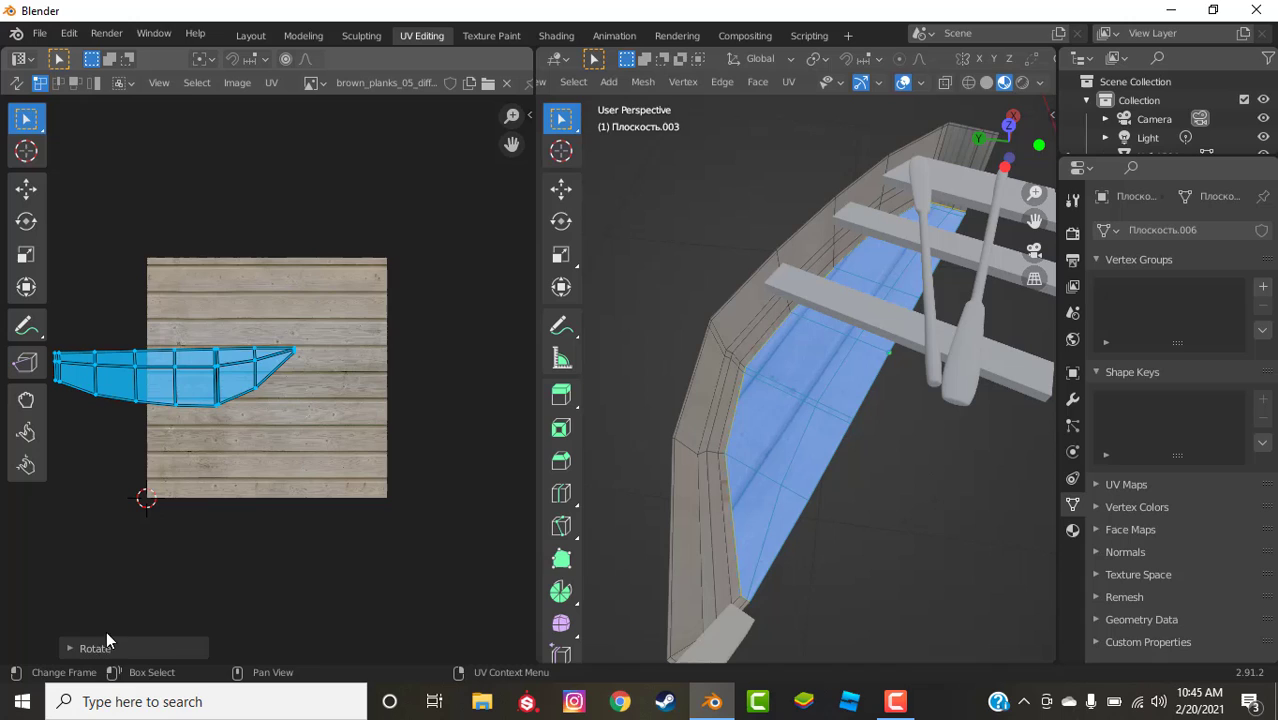
{"action": "left_click", "coordinate": [108, 636]}
{"action": "left_click", "coordinate": [222, 579]}
{"action": "type", "text": "90"}
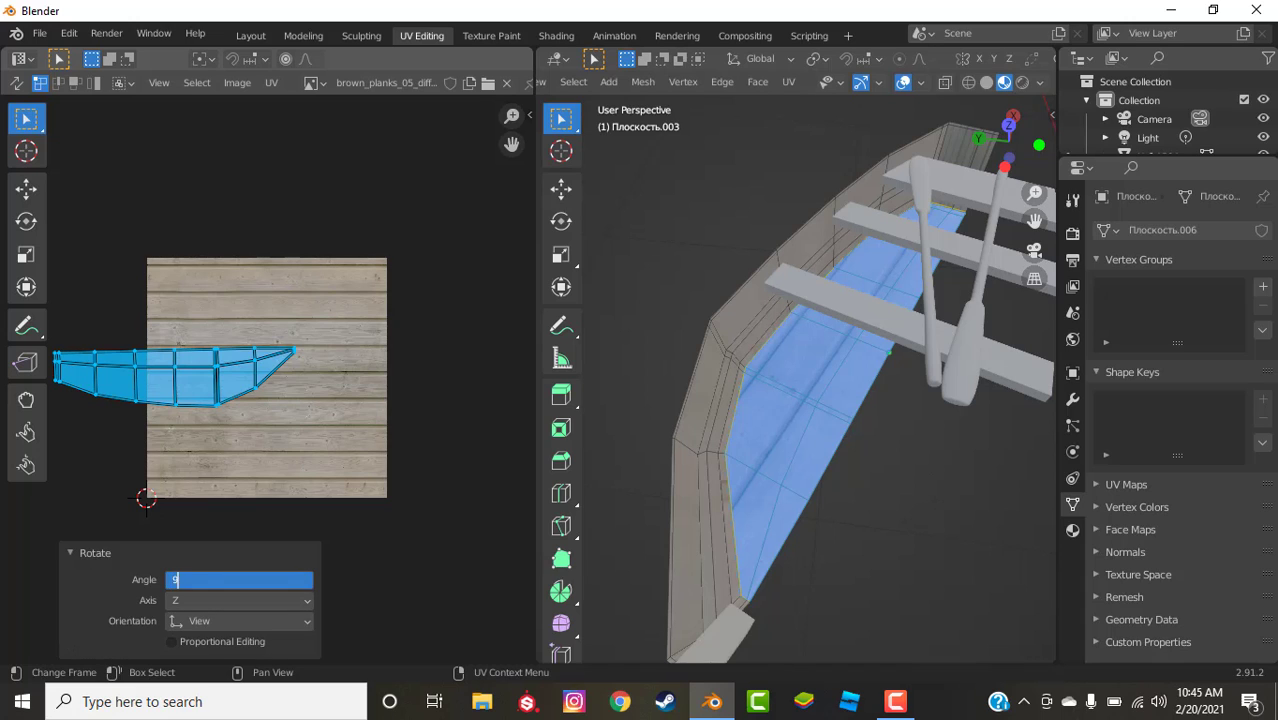
{"action": "key", "text": "Return"}
Move the floor UVs about 0.39 along X and scale them up uniformly by about 2.1
{"action": "key", "text": "g"}
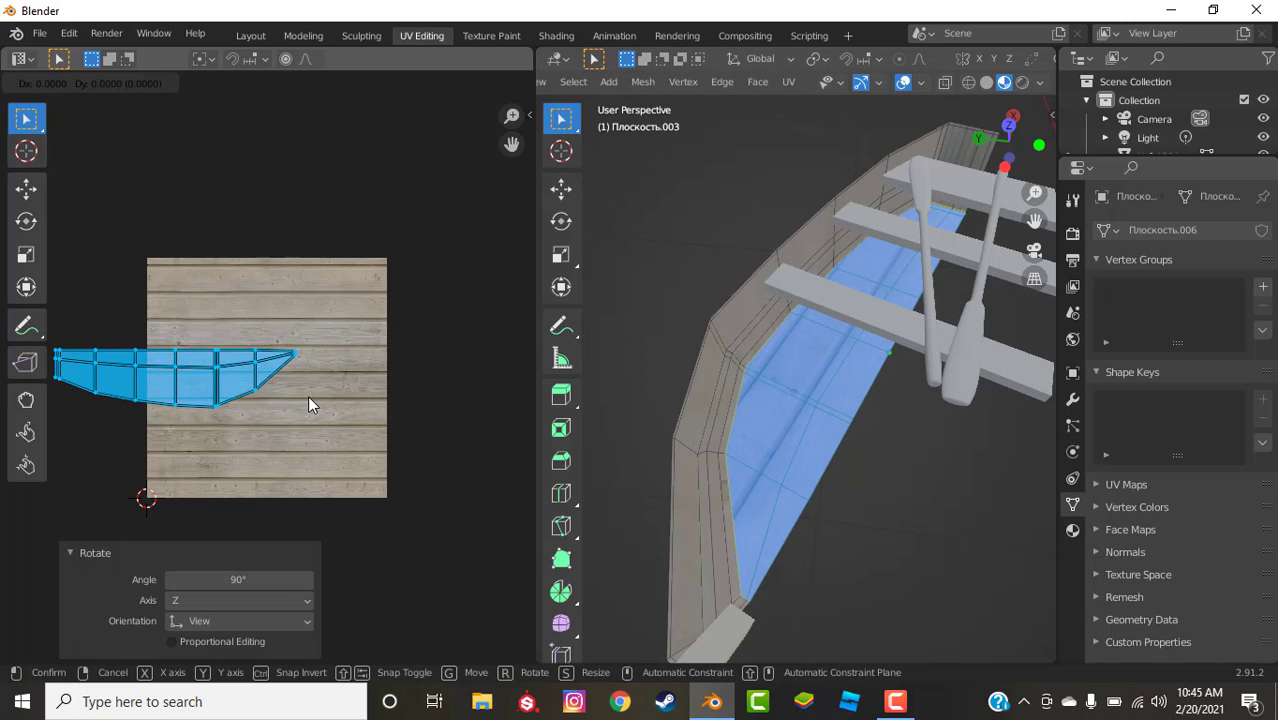
{"action": "key", "text": "x"}
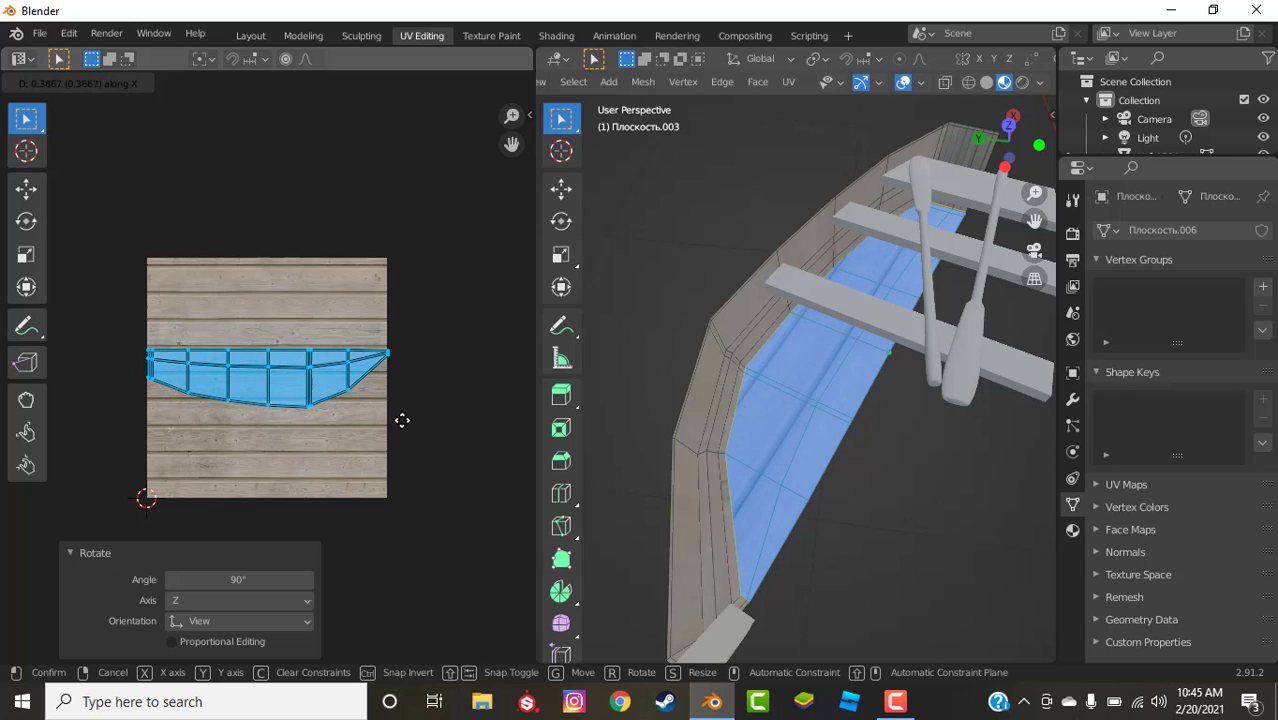
{"action": "left_click", "coordinate": [433, 410]}
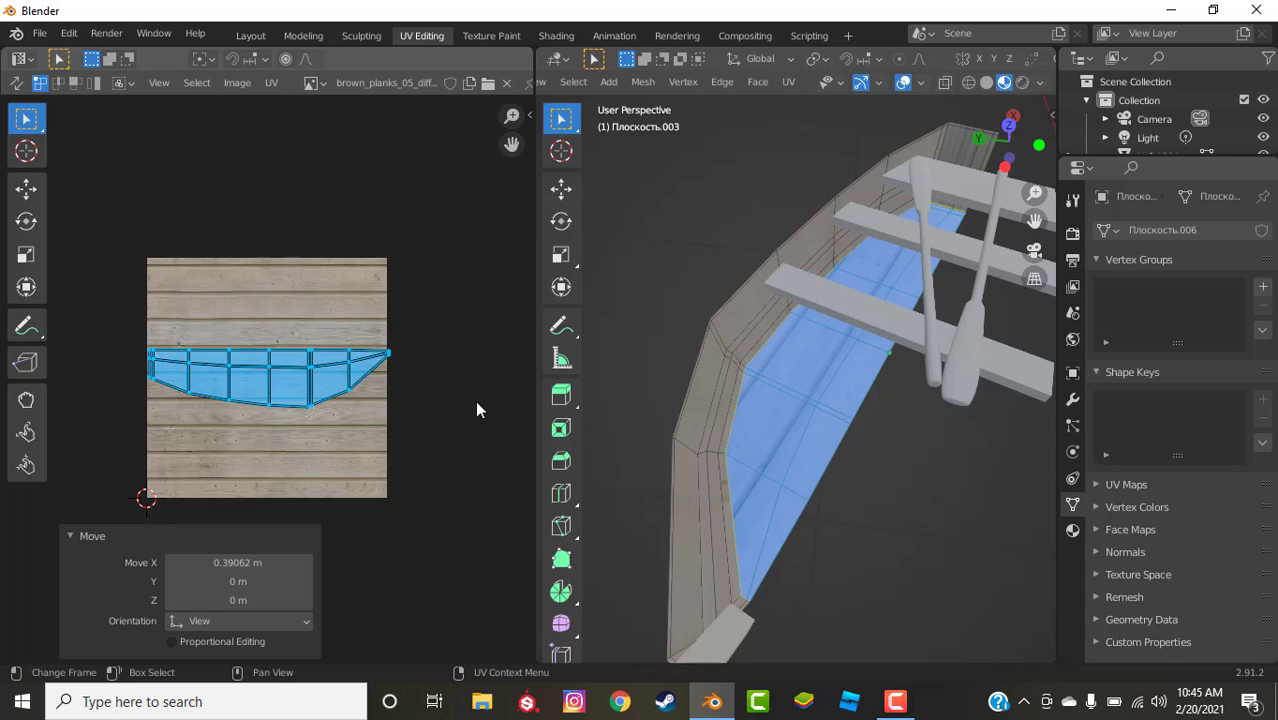
{"action": "key", "text": "s"}
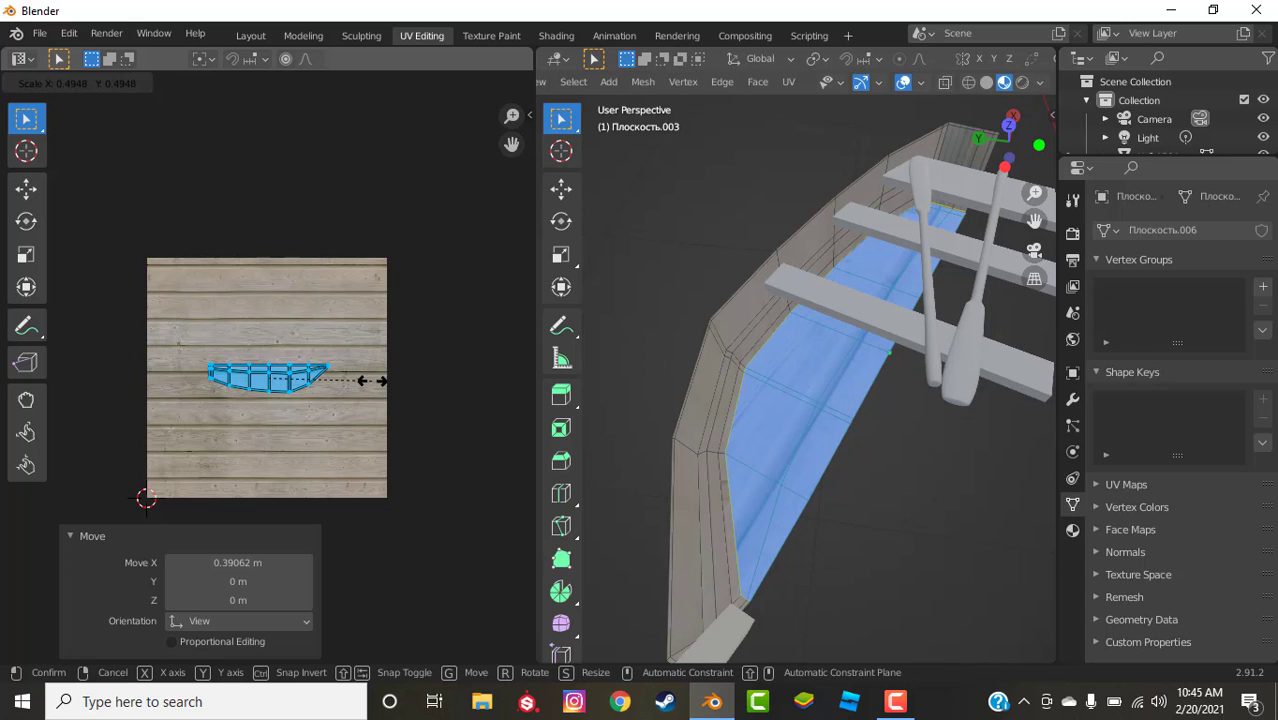
{"action": "left_click", "coordinate": [185, 410]}
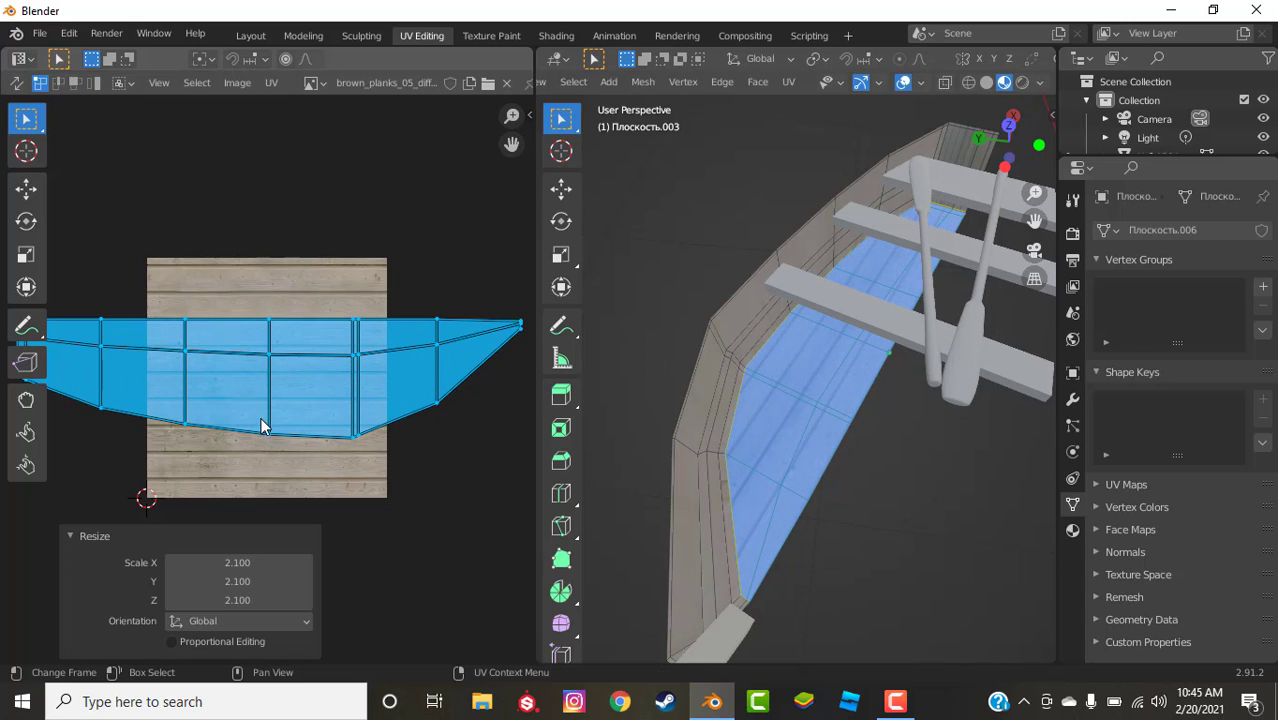
Deselect the floor faces and, in edge selection mode, select the corner edges between the flat stern and the hull's outer side
{"action": "left_click", "coordinate": [870, 534]}
{"action": "middle_click_drag", "start_coordinate": [876, 528], "coordinate": [379, 308]}
{"action": "middle_click_drag", "start_coordinate": [673, 371], "coordinate": [460, 357]}
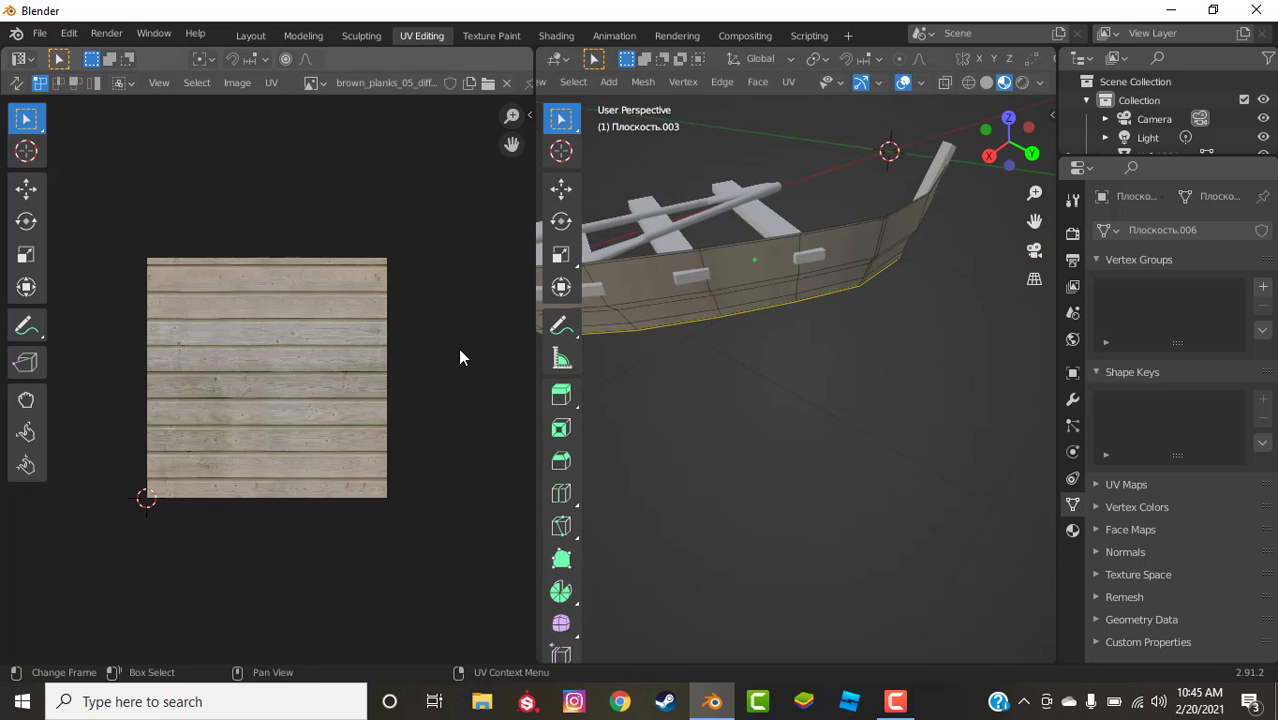
{"action": "middle_click_drag", "start_coordinate": [722, 385], "coordinate": [639, 349]}
{"action": "scroll", "coordinate": [750, 306], "scroll_direction": "up", "scroll_amount": 4}
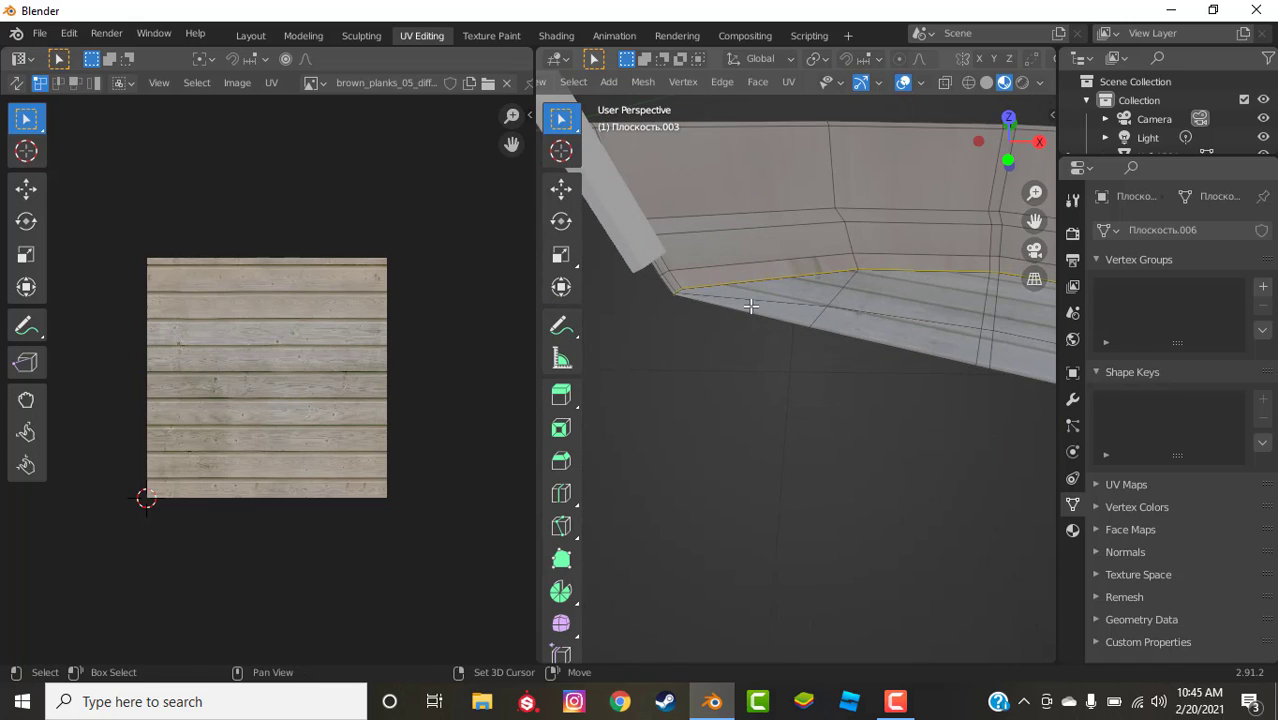
{"action": "middle_click_drag", "start_coordinate": [750, 306], "coordinate": [797, 335], "text": "shift"}
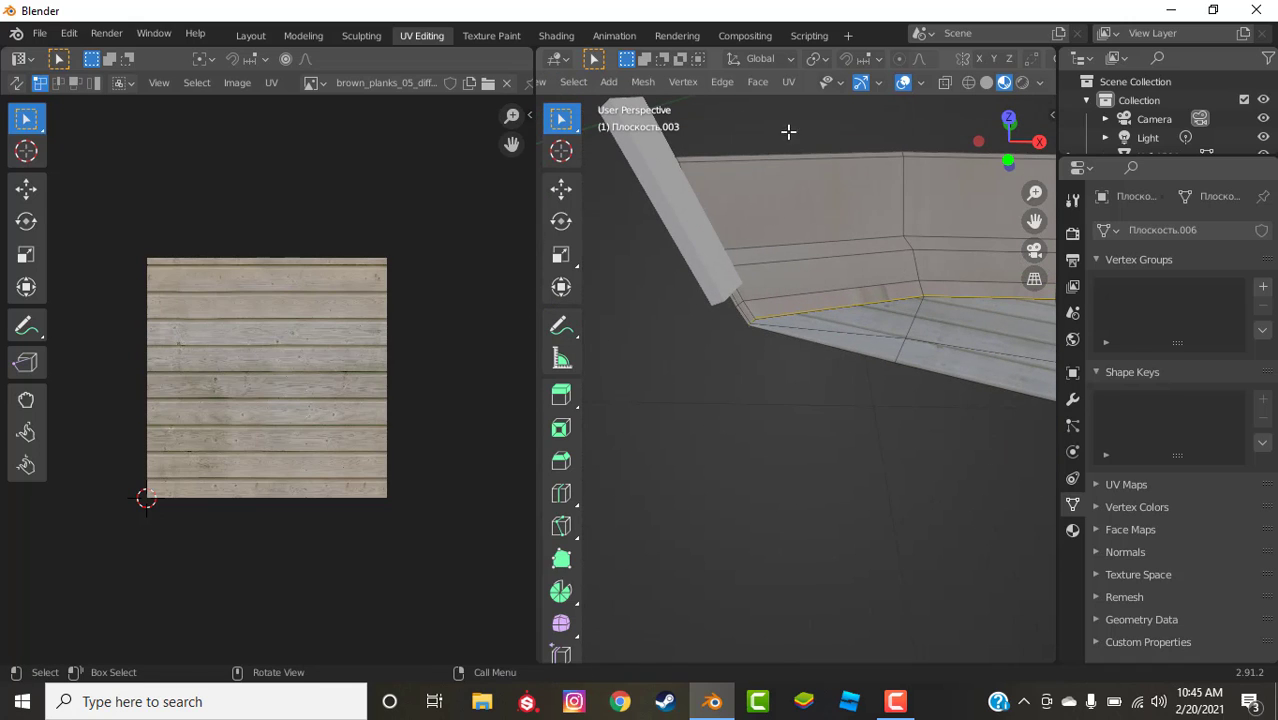
{"action": "scroll", "coordinate": [690, 84], "scroll_direction": "up", "scroll_amount": 5}
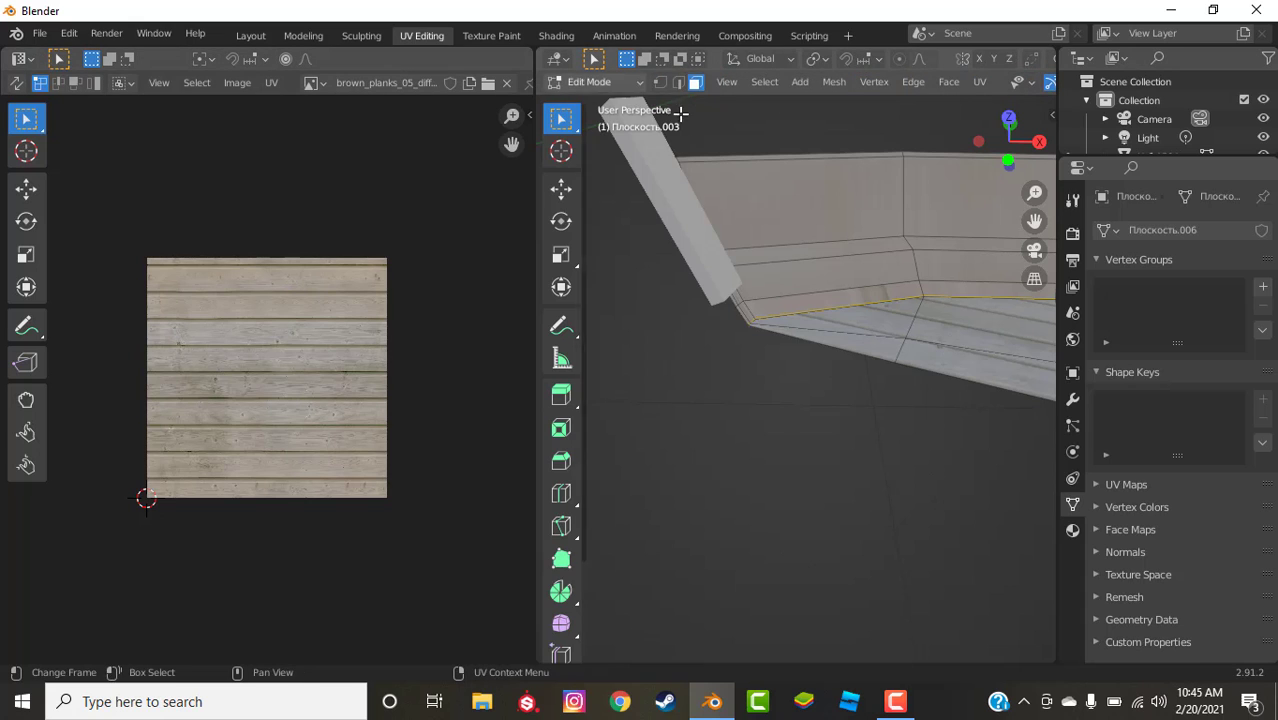
{"action": "left_click", "coordinate": [679, 82]}
{"action": "middle_click_drag", "start_coordinate": [770, 235], "coordinate": [540, 255]}
{"action": "middle_click_drag", "start_coordinate": [671, 269], "coordinate": [957, 270]}
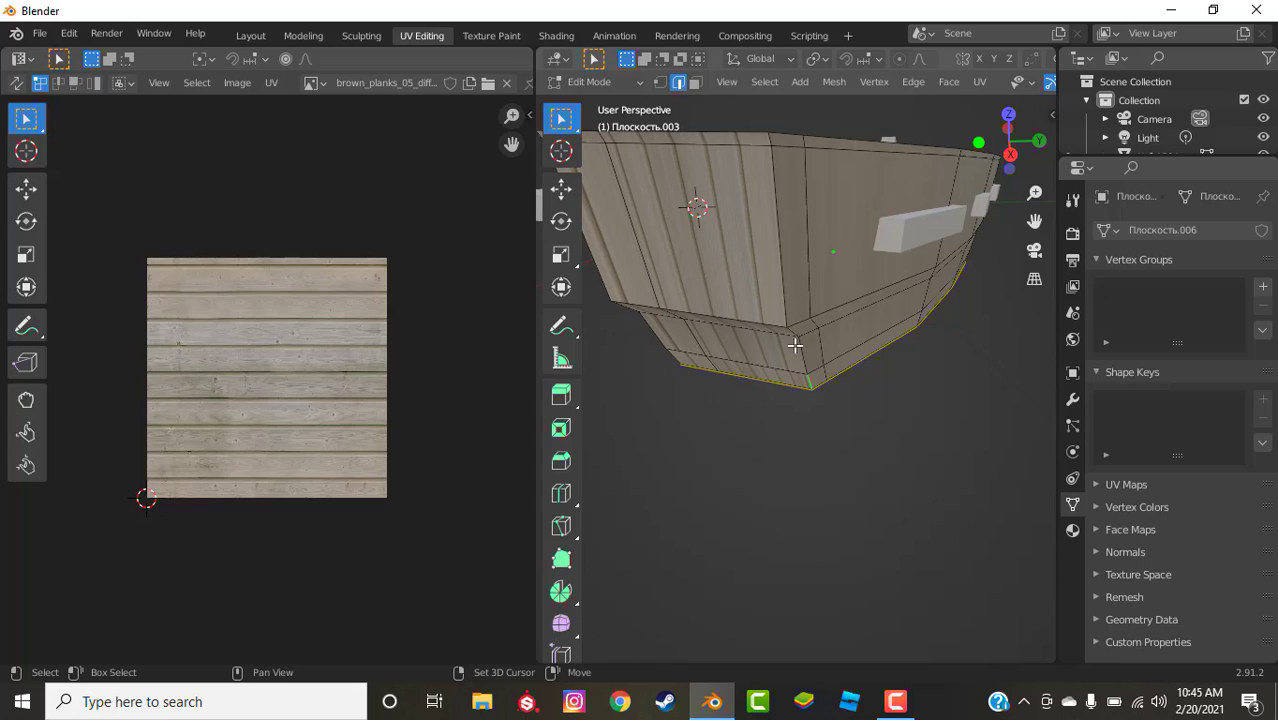
{"action": "left_click", "coordinate": [776, 293], "text": "shift"}
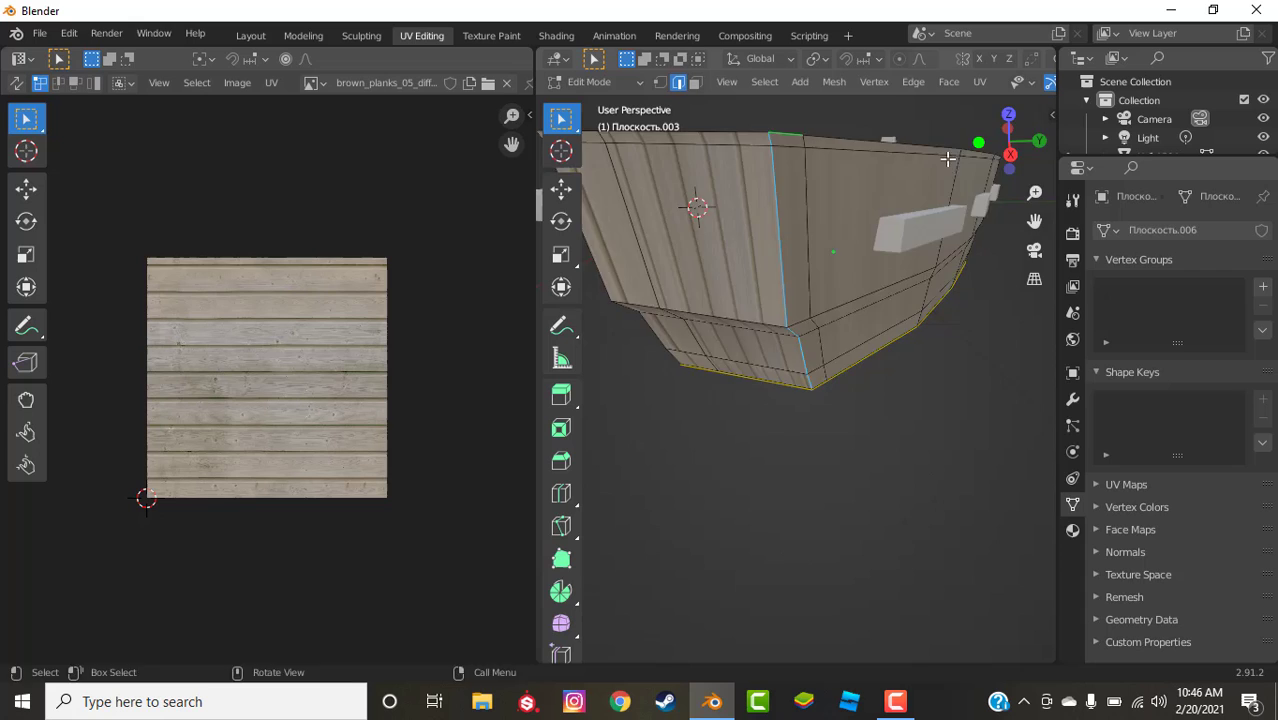
Add the upper rim edges along the hull's outer side and the end edges at the bow to the selection
{"action": "middle_click_drag", "start_coordinate": [947, 157], "coordinate": [808, 171]}
{"action": "left_click", "coordinate": [797, 152], "text": "shift"}
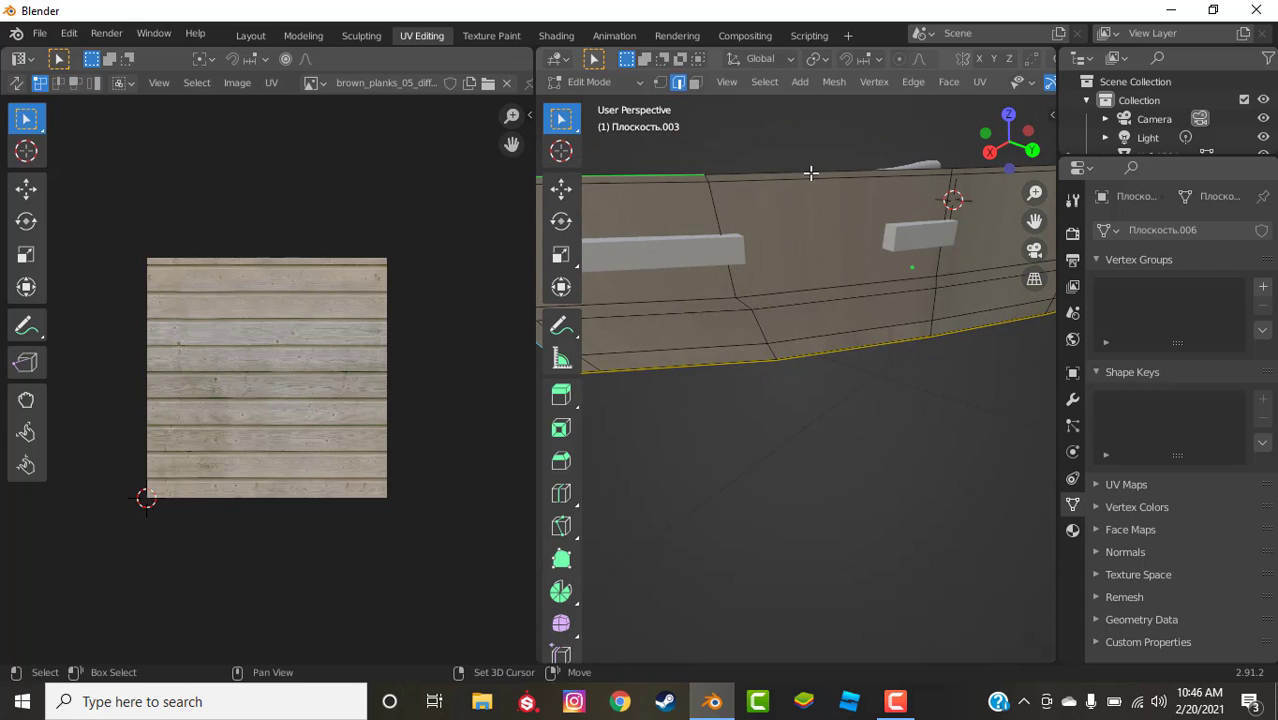
{"action": "left_click", "coordinate": [818, 176], "text": "shift"}
{"action": "middle_click_drag", "start_coordinate": [893, 186], "coordinate": [683, 293]}
{"action": "left_click", "coordinate": [795, 265], "text": "shift"}
{"action": "scroll", "coordinate": [750, 277], "scroll_direction": "up", "scroll_amount": 2}
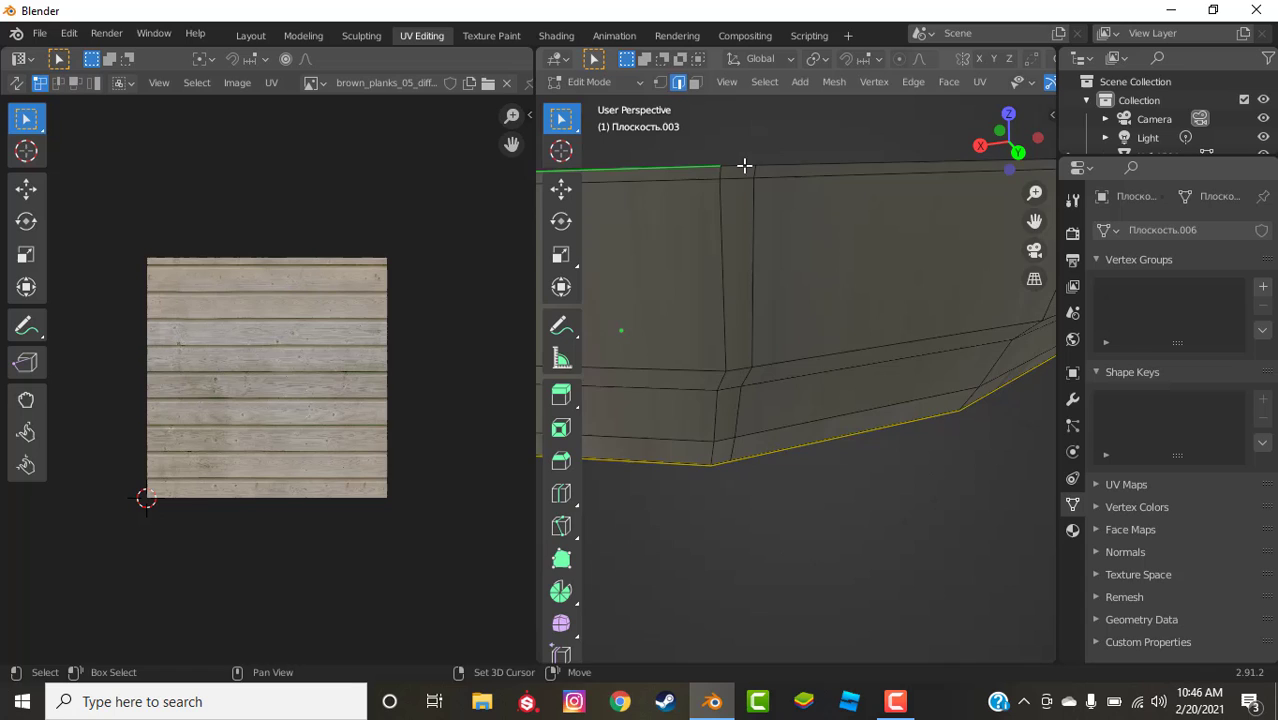
{"action": "middle_click_drag", "start_coordinate": [744, 165], "coordinate": [774, 290]}
{"action": "middle_click_drag", "start_coordinate": [782, 390], "coordinate": [872, 320]}
{"action": "scroll", "coordinate": [679, 214], "scroll_direction": "up", "scroll_amount": 4}
{"action": "scroll", "coordinate": [854, 373], "scroll_direction": "down", "scroll_amount": 4}
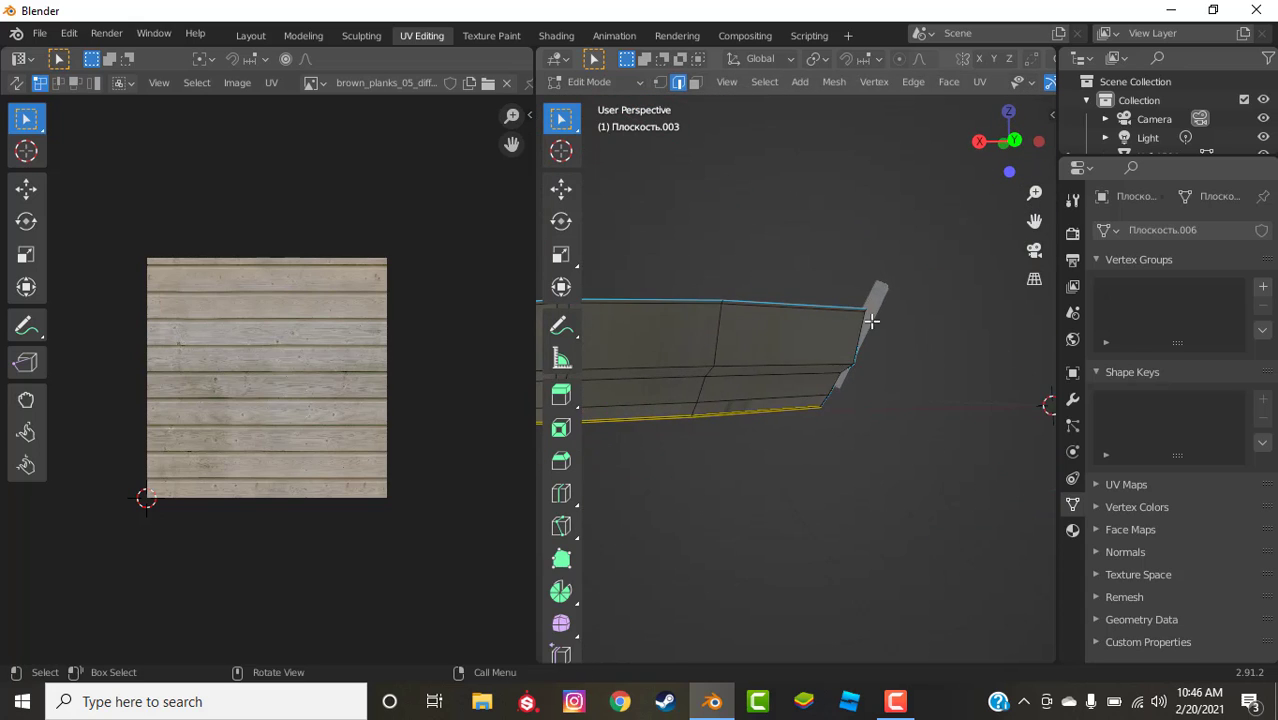
{"action": "scroll", "coordinate": [741, 328], "scroll_direction": "down", "scroll_amount": 5}
{"action": "middle_click_drag", "start_coordinate": [741, 328], "coordinate": [847, 323]}
{"action": "scroll", "coordinate": [856, 331], "scroll_direction": "up", "scroll_amount": 7}
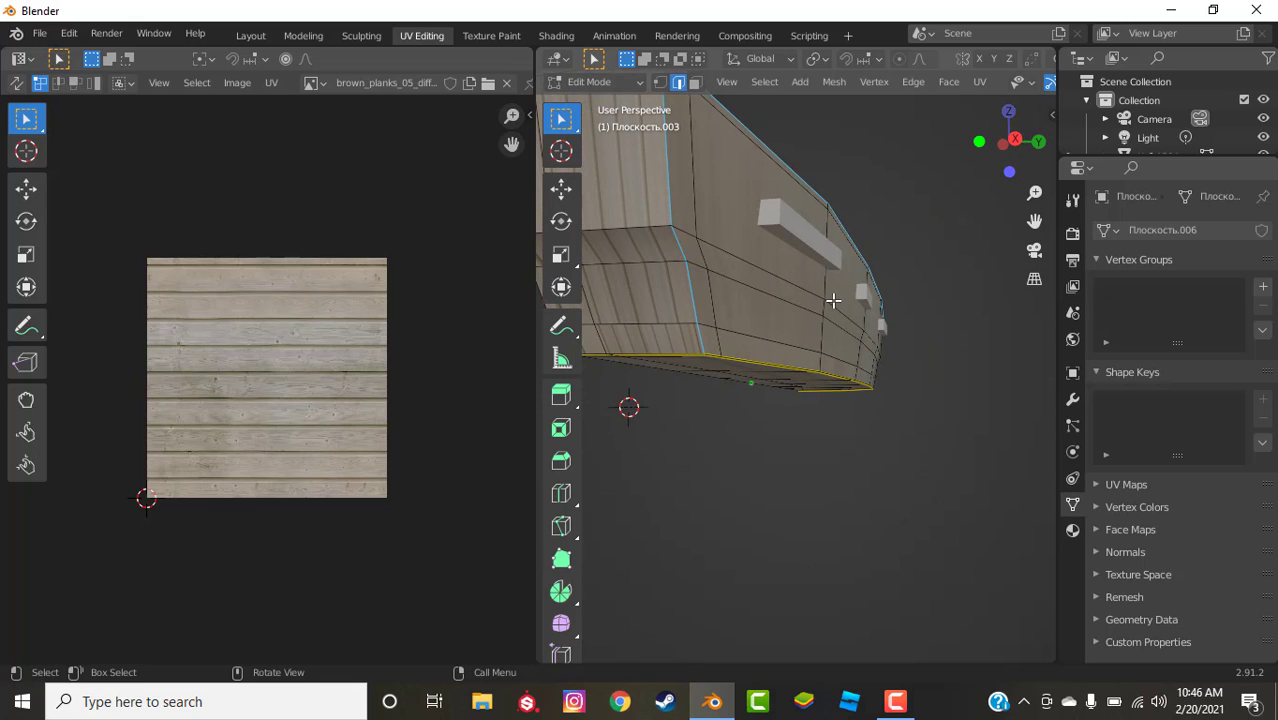
Mark the selected stern corner, rim and bow edges as seams
{"action": "key", "text": "ctrl+e"}
{"action": "key", "text": "Up"}
{"action": "key", "text": "Up"}
{"action": "key", "text": "Up"}
{"action": "key", "text": "Up"}
{"action": "key", "text": "Up"}
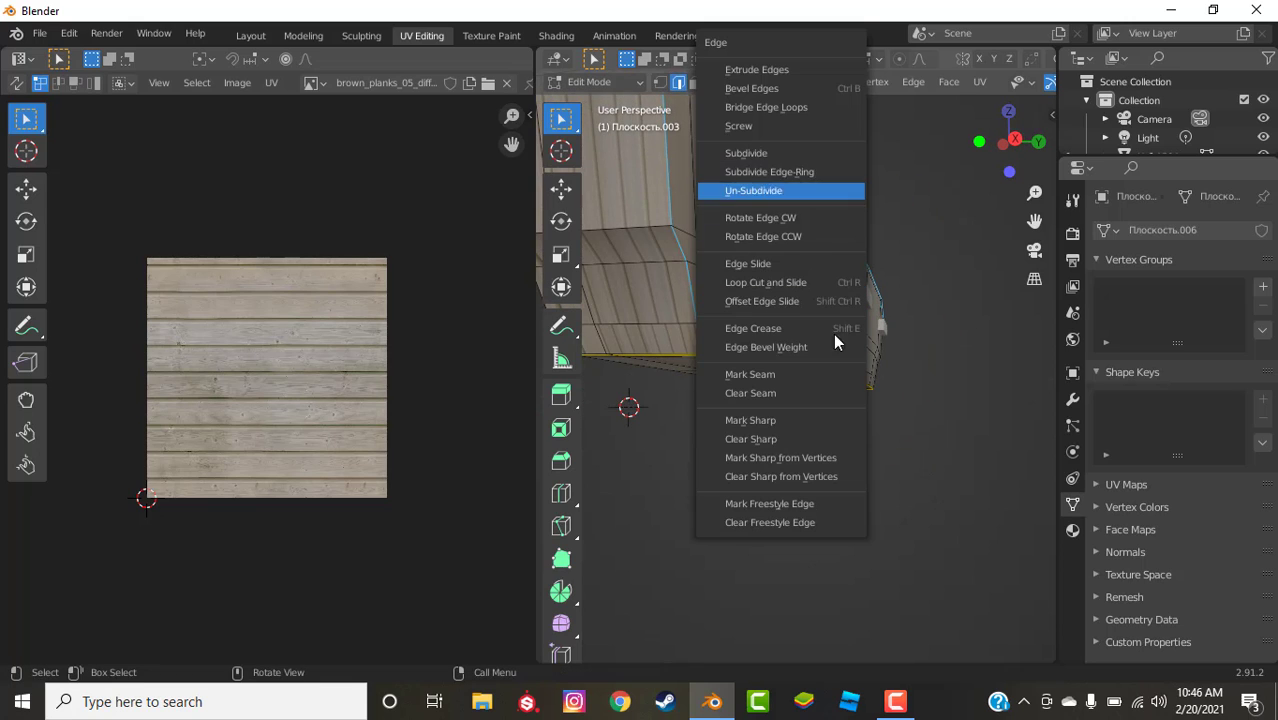
{"action": "left_click", "coordinate": [829, 373]}
In face selection mode, circle-select the faces of the hull's outer side, working from the stern towards the bow
{"action": "scroll", "coordinate": [898, 302], "scroll_direction": "down", "scroll_amount": 4}
{"action": "middle_click_drag", "start_coordinate": [898, 302], "coordinate": [856, 348]}
{"action": "scroll", "coordinate": [880, 351], "scroll_direction": "down", "scroll_amount": 2}
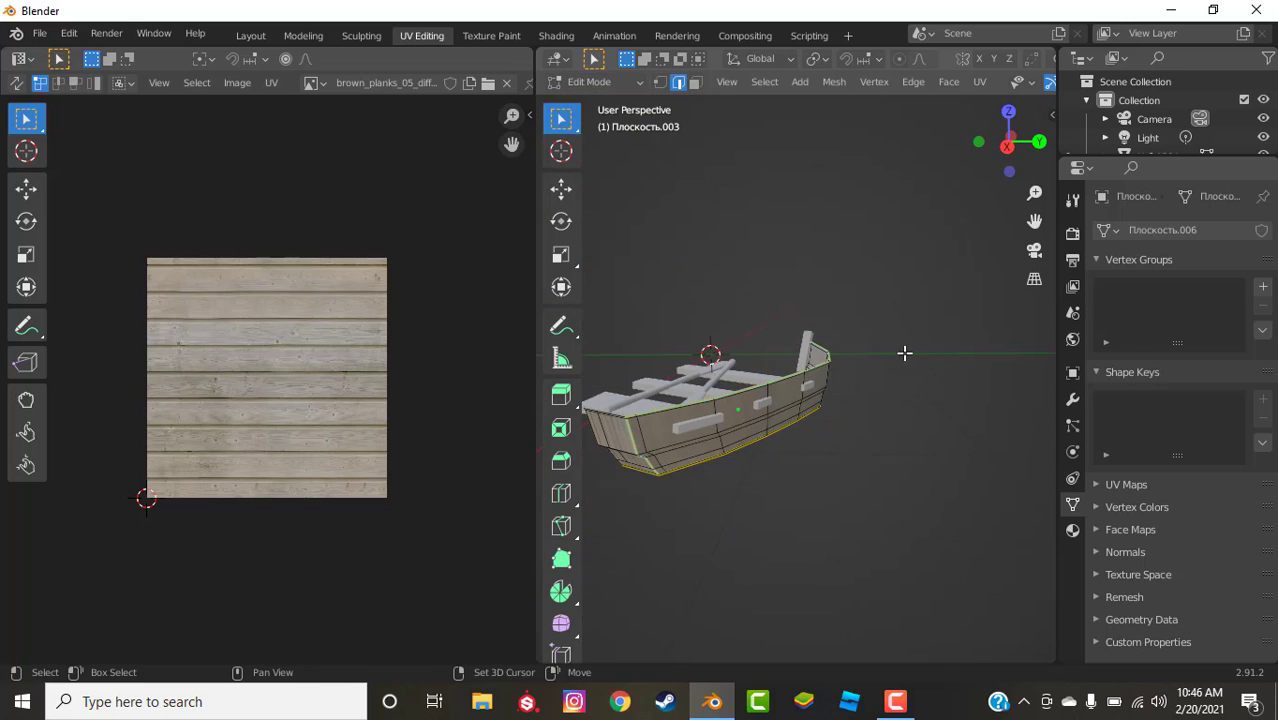
{"action": "middle_click_drag", "start_coordinate": [802, 396], "coordinate": [805, 259]}
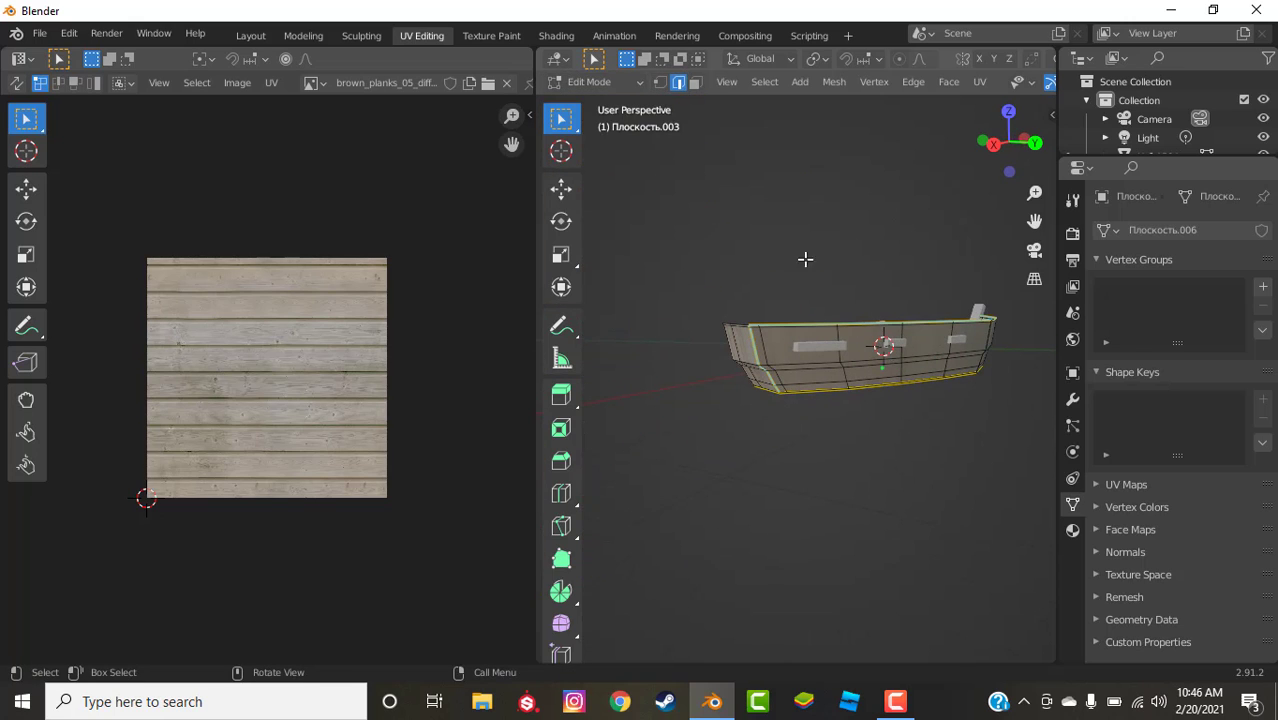
{"action": "key", "text": "3"}
{"action": "scroll", "coordinate": [805, 349], "scroll_direction": "up", "scroll_amount": 4}
{"action": "scroll", "coordinate": [805, 349], "scroll_direction": "down", "scroll_amount": 3}
{"action": "key", "text": "c"}
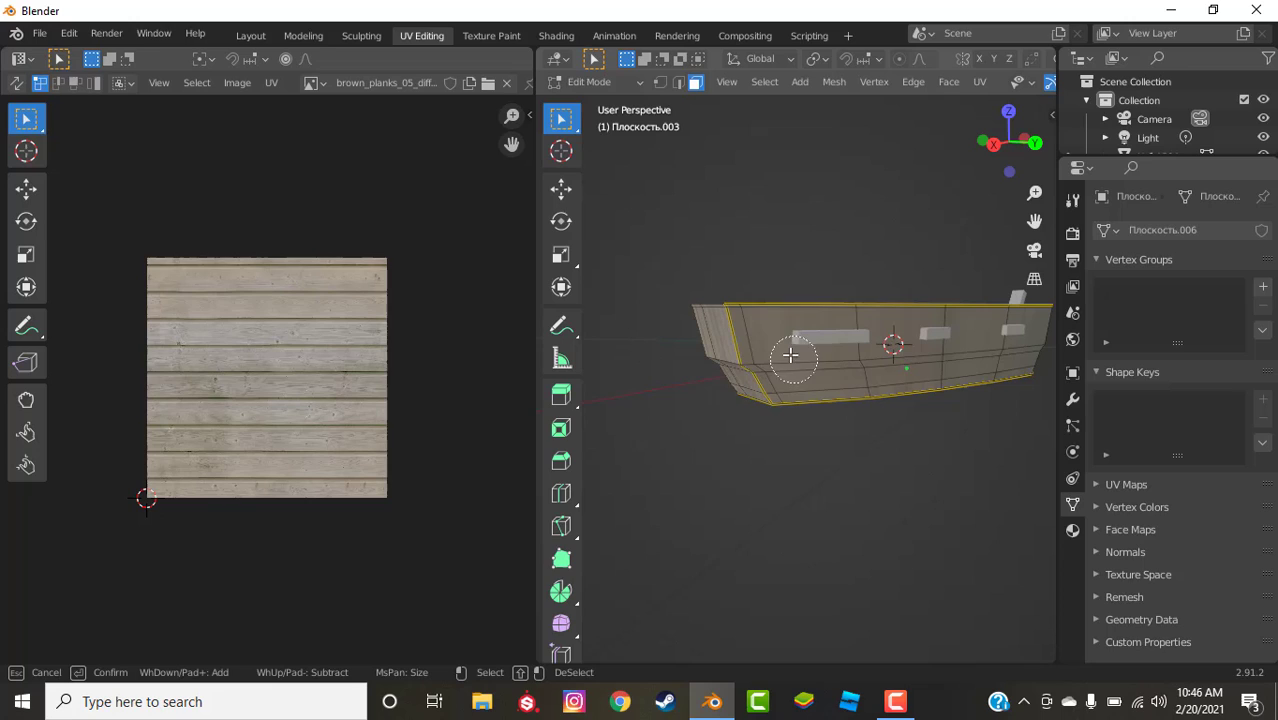
{"action": "left_click", "coordinate": [784, 347]}
{"action": "mouse_move", "coordinate": [777, 348]}
{"action": "left_mouse_down"}
{"action": "mouse_move", "coordinate": [790, 372]}
{"action": "mouse_move", "coordinate": [882, 362]}
{"action": "mouse_move", "coordinate": [893, 345]}
{"action": "mouse_move", "coordinate": [993, 345]}
{"action": "left_mouse_up"}
{"action": "middle_click_drag", "start_coordinate": [993, 345], "coordinate": [830, 314]}
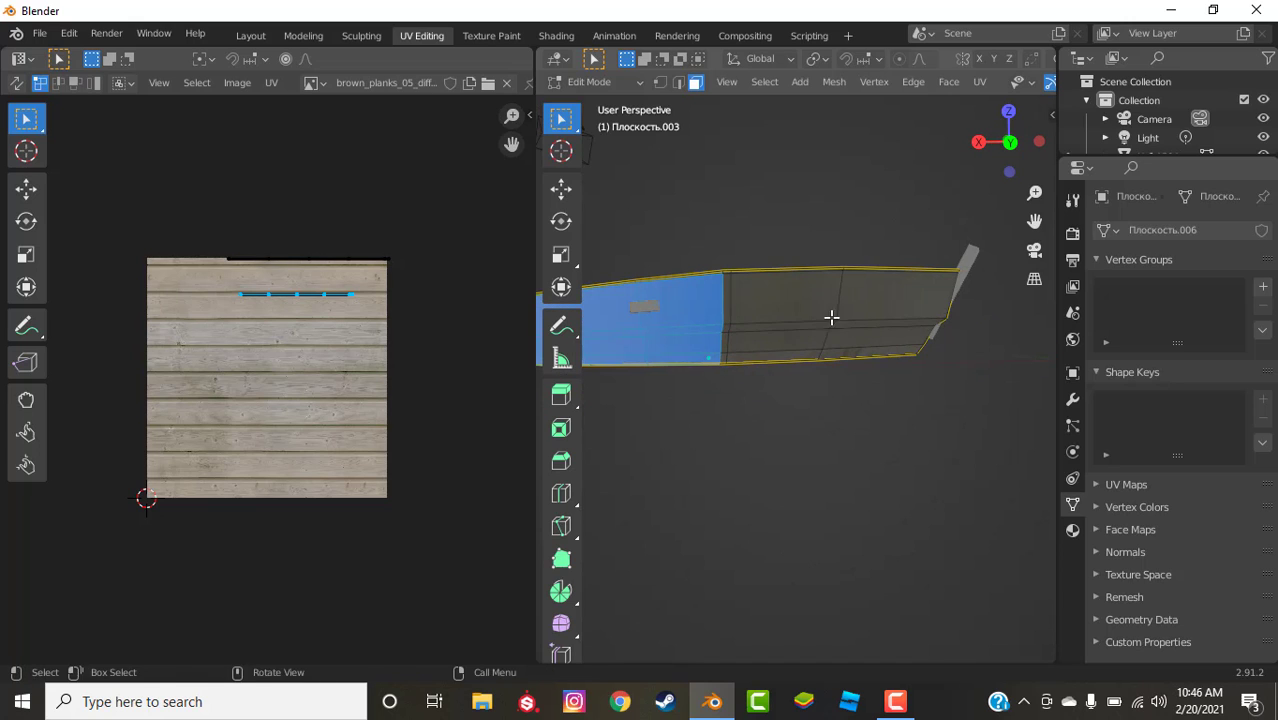
{"action": "mouse_move", "coordinate": [830, 314]}
{"action": "left_mouse_down"}
{"action": "mouse_move", "coordinate": [776, 314]}
{"action": "mouse_move", "coordinate": [746, 335]}
{"action": "left_mouse_up"}
{"action": "middle_click_drag", "start_coordinate": [746, 275], "coordinate": [918, 289], "text": "shift"}
{"action": "left_click_drag", "start_coordinate": [918, 289], "coordinate": [765, 289]}
{"action": "right_click", "coordinate": [762, 292]}
Circle-select the remaining outer side faces at the bow end, including those along the lower edge
{"action": "scroll", "coordinate": [755, 300], "scroll_direction": "up", "scroll_amount": 5}
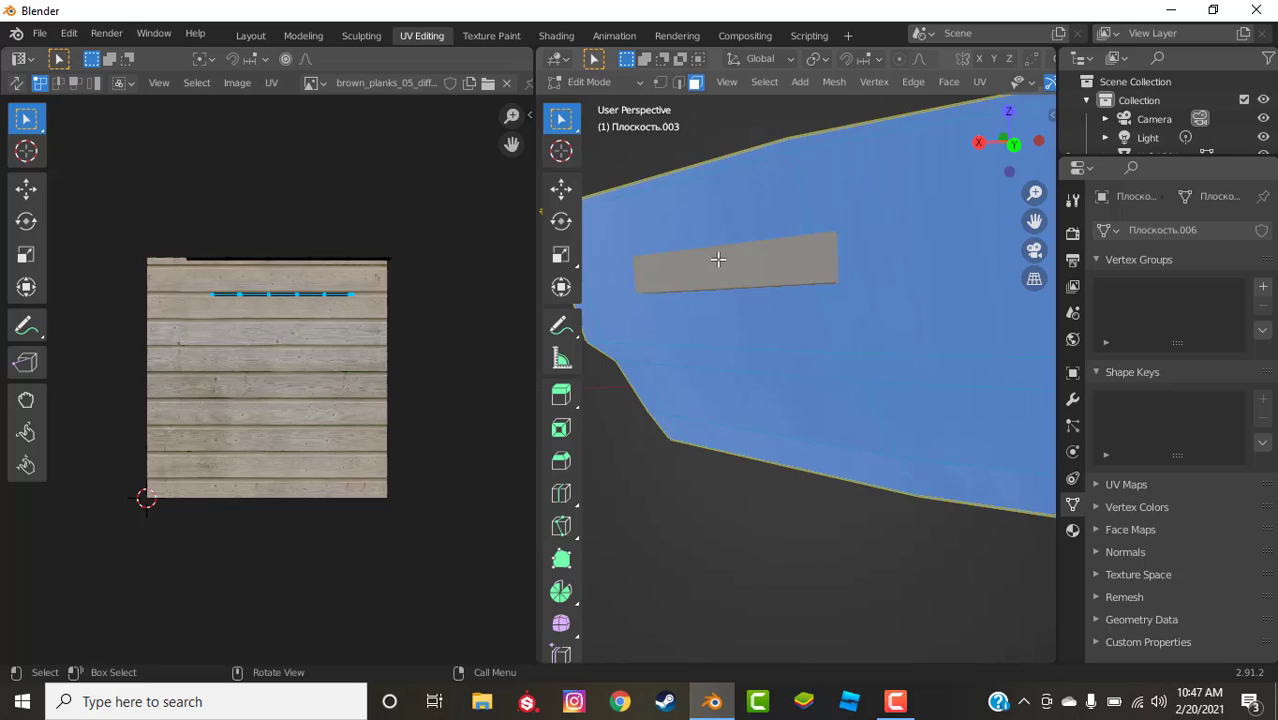
{"action": "key", "text": "c"}
{"action": "mouse_move", "coordinate": [719, 257]}
{"action": "middle_mouse_down", "text": "shift"}
{"action": "mouse_move", "coordinate": [793, 354]}
{"action": "mouse_move", "coordinate": [684, 426]}
{"action": "mouse_move", "coordinate": [765, 388]}
{"action": "mouse_move", "coordinate": [716, 217]}
{"action": "mouse_move", "coordinate": [796, 257]}
{"action": "mouse_move", "coordinate": [776, 333]}
{"action": "middle_mouse_up", "text": "shift"}
{"action": "left_click", "coordinate": [790, 350]}
{"action": "mouse_move", "coordinate": [776, 333]}
{"action": "left_mouse_down"}
{"action": "mouse_move", "coordinate": [776, 297]}
{"action": "mouse_move", "coordinate": [790, 287]}
{"action": "left_mouse_up"}
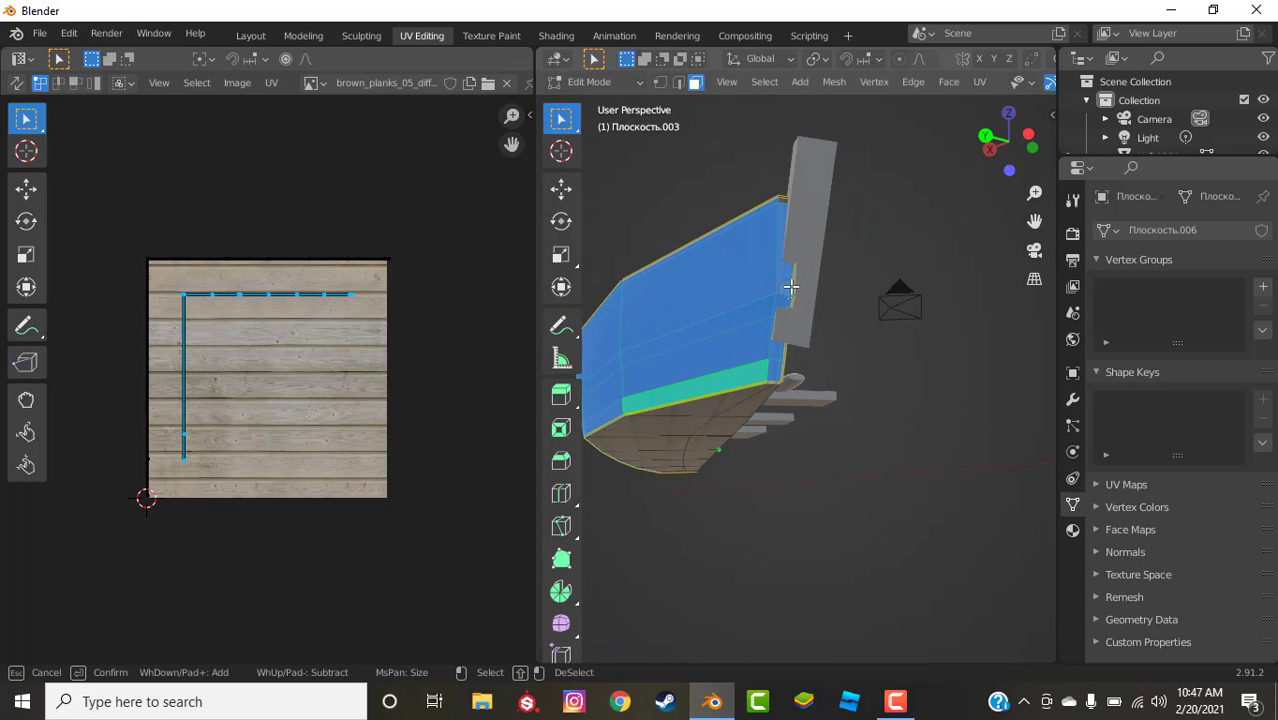
{"action": "key", "text": "Escape"}
Unwrap the selected faces of the hull's outer side
{"action": "middle_click_drag", "start_coordinate": [801, 204], "coordinate": [816, 311]}
{"action": "scroll", "coordinate": [320, 294], "scroll_direction": "up", "scroll_amount": 6}
{"action": "middle_click_drag", "start_coordinate": [346, 323], "coordinate": [422, 437]}
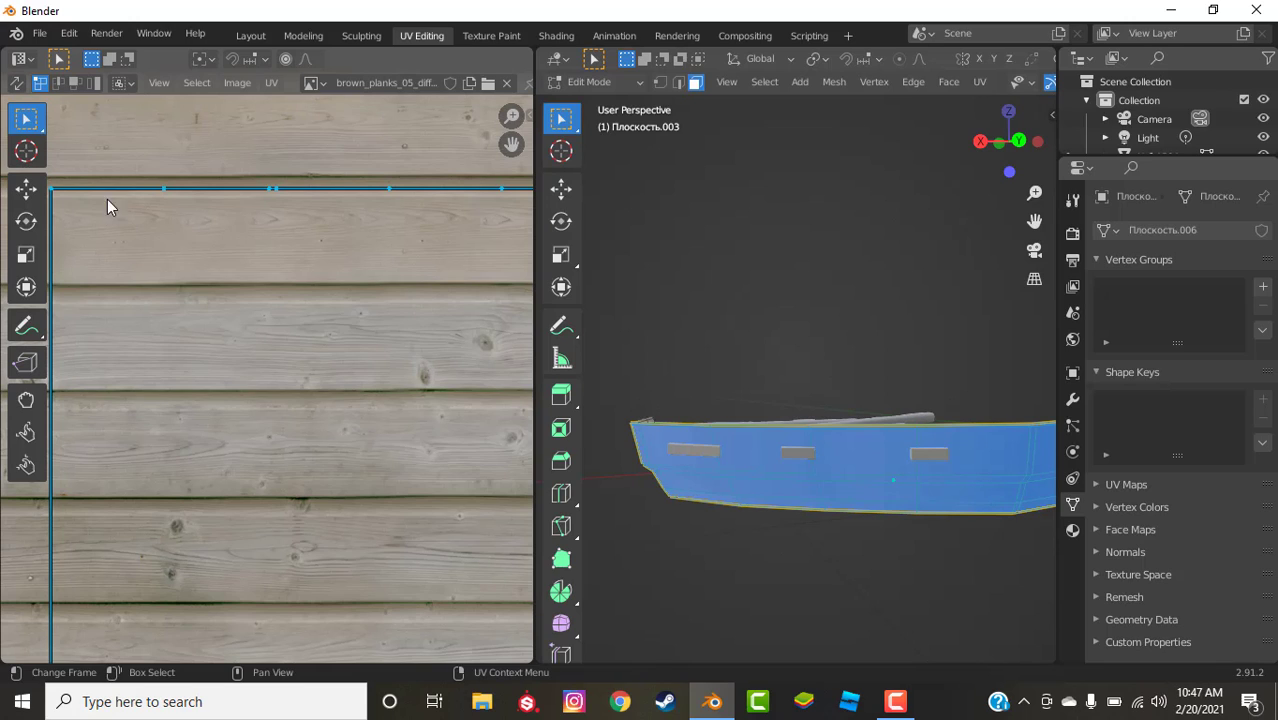
{"action": "scroll", "coordinate": [184, 261], "scroll_direction": "down", "scroll_amount": 6}
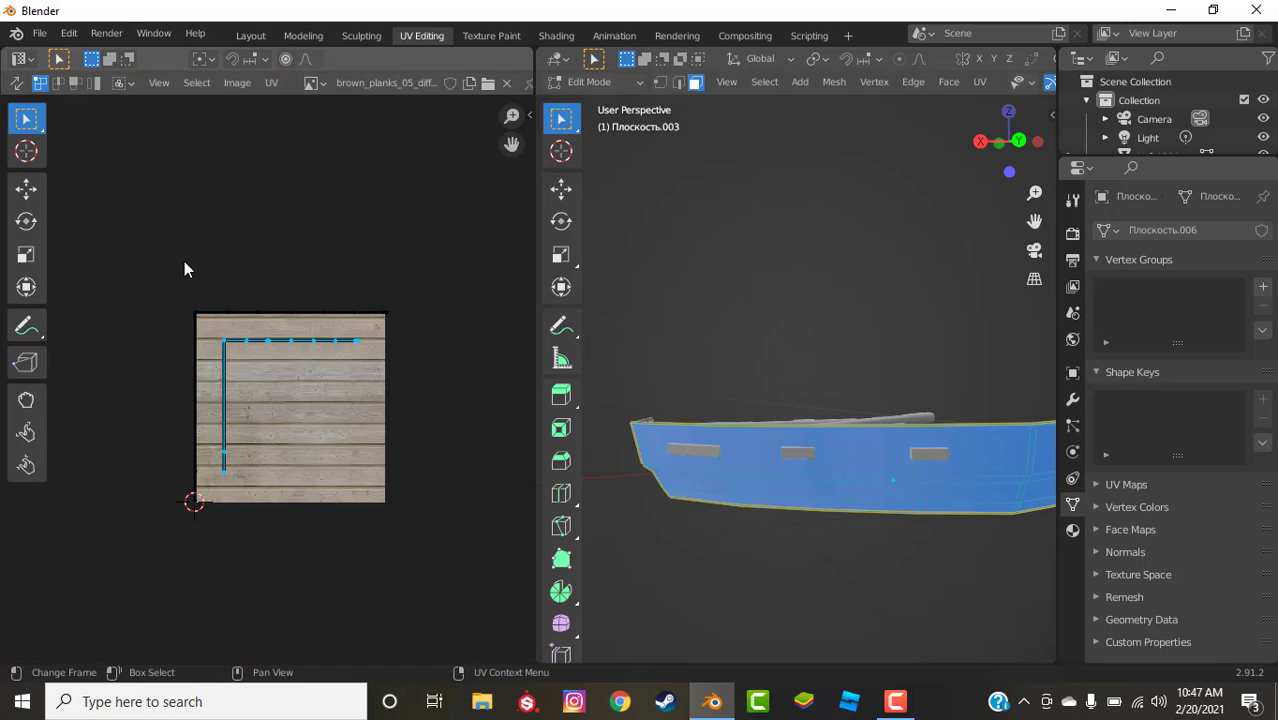
{"action": "left_click", "coordinate": [979, 82]}
{"action": "left_click", "coordinate": [1010, 104]}
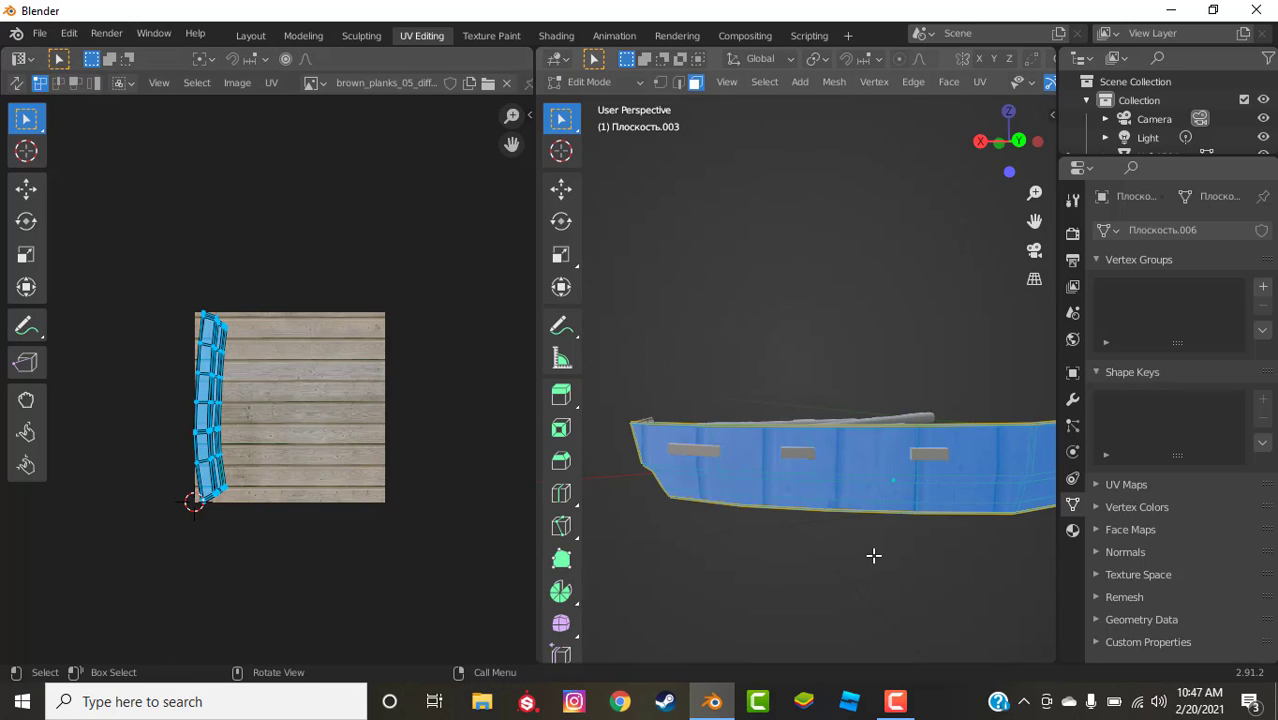
Rotate the UVs of the hull's outer side by exactly 90° so the planks run along the boat
{"action": "scroll", "coordinate": [873, 553], "scroll_direction": "down", "scroll_amount": 3}
{"action": "scroll", "coordinate": [878, 541], "scroll_direction": "up", "scroll_amount": 3}
{"action": "middle_click_drag", "start_coordinate": [466, 474], "coordinate": [454, 460]}
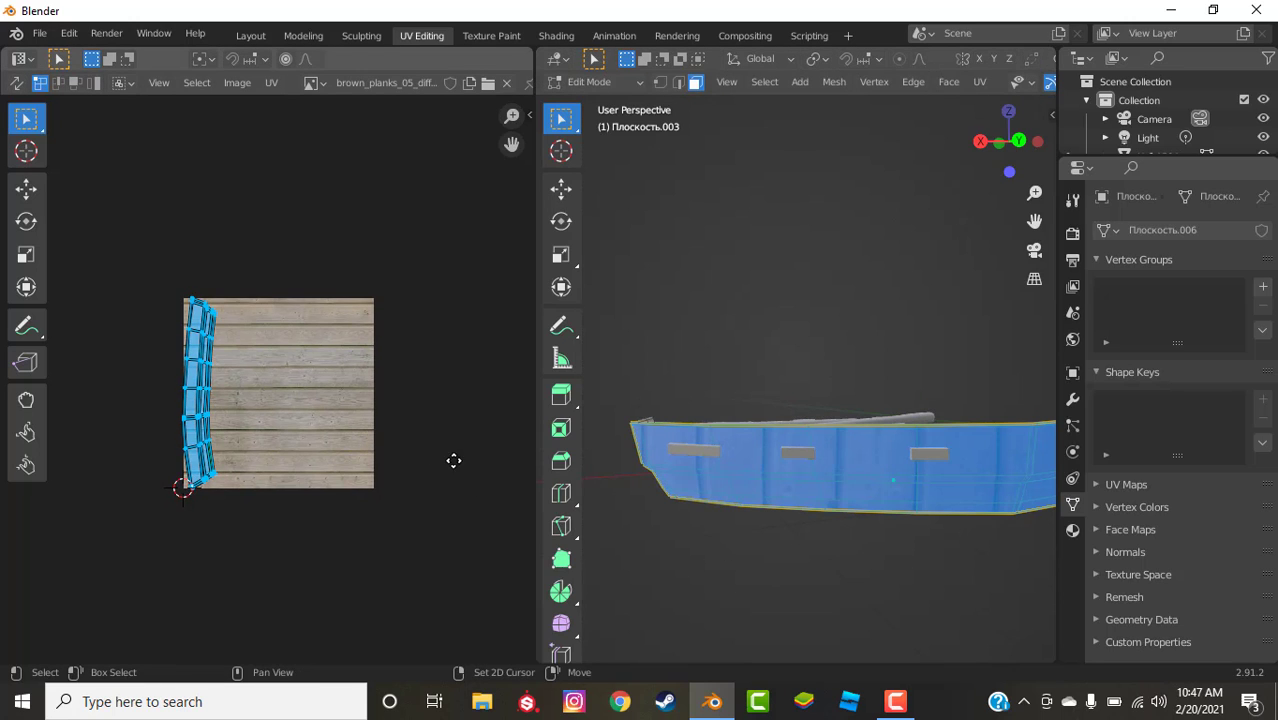
{"action": "middle_click_drag", "start_coordinate": [764, 533], "coordinate": [757, 480]}
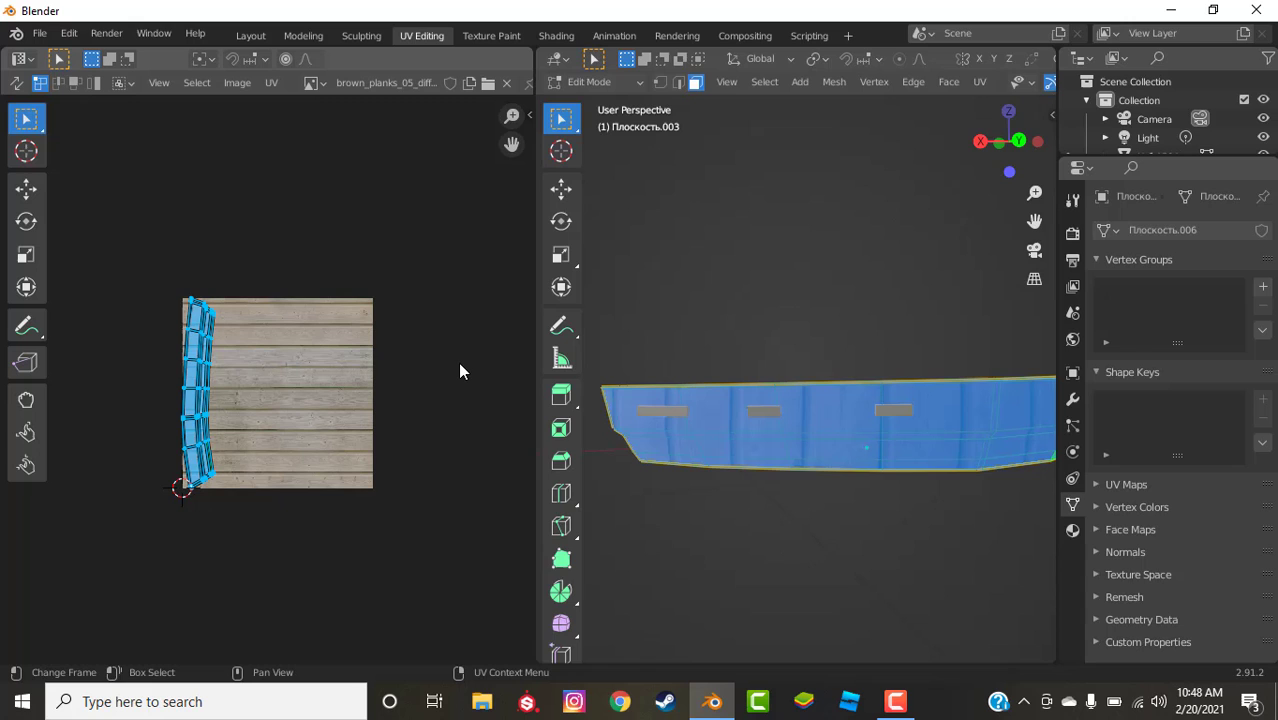
{"action": "scroll", "coordinate": [972, 530], "scroll_direction": "down", "scroll_amount": 2}
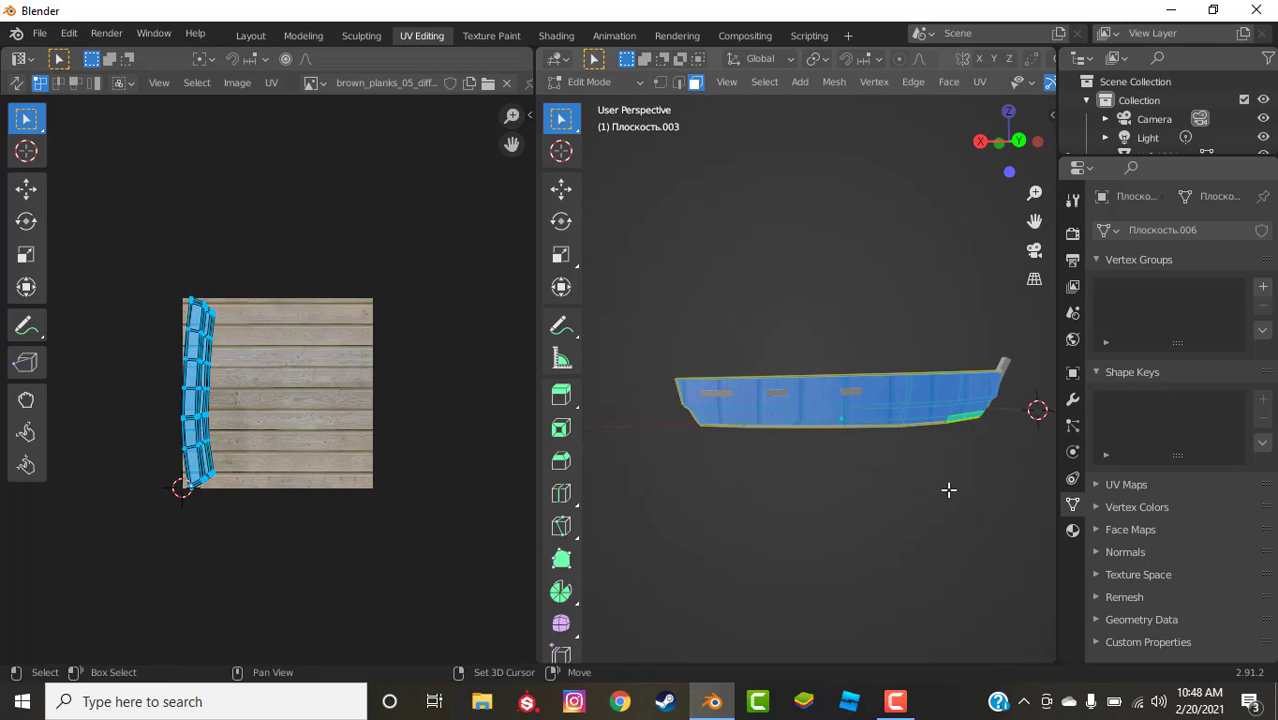
{"action": "middle_click_drag", "start_coordinate": [948, 488], "coordinate": [894, 477], "text": "shift"}
{"action": "key", "text": "r"}
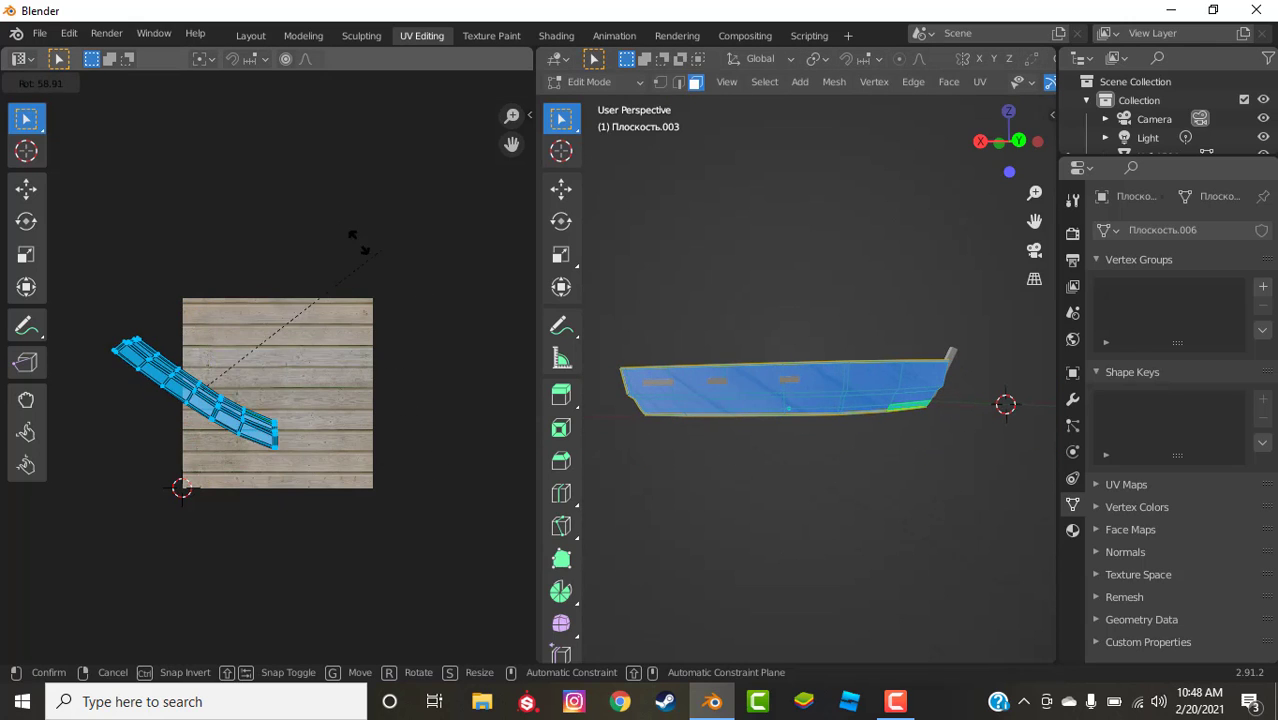
{"action": "left_click", "coordinate": [248, 250]}
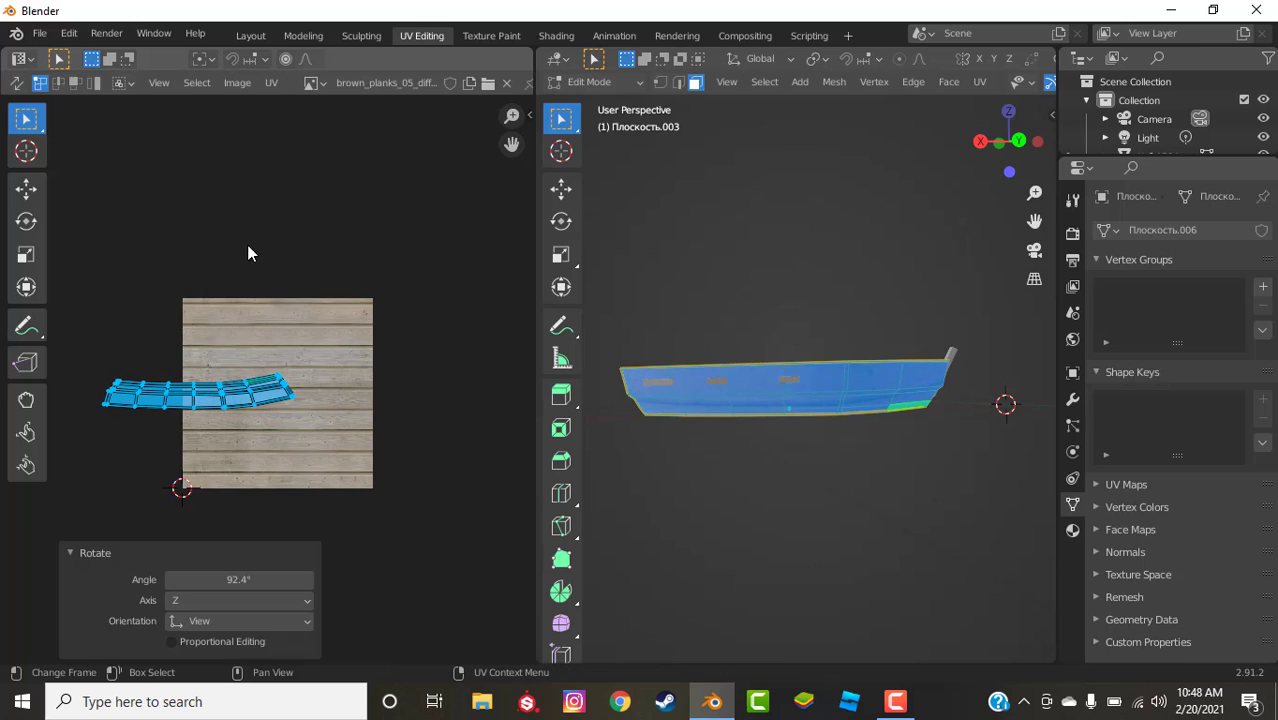
{"action": "left_click", "coordinate": [271, 586]}
{"action": "type", "text": "90"}
{"action": "key", "text": "Return"}
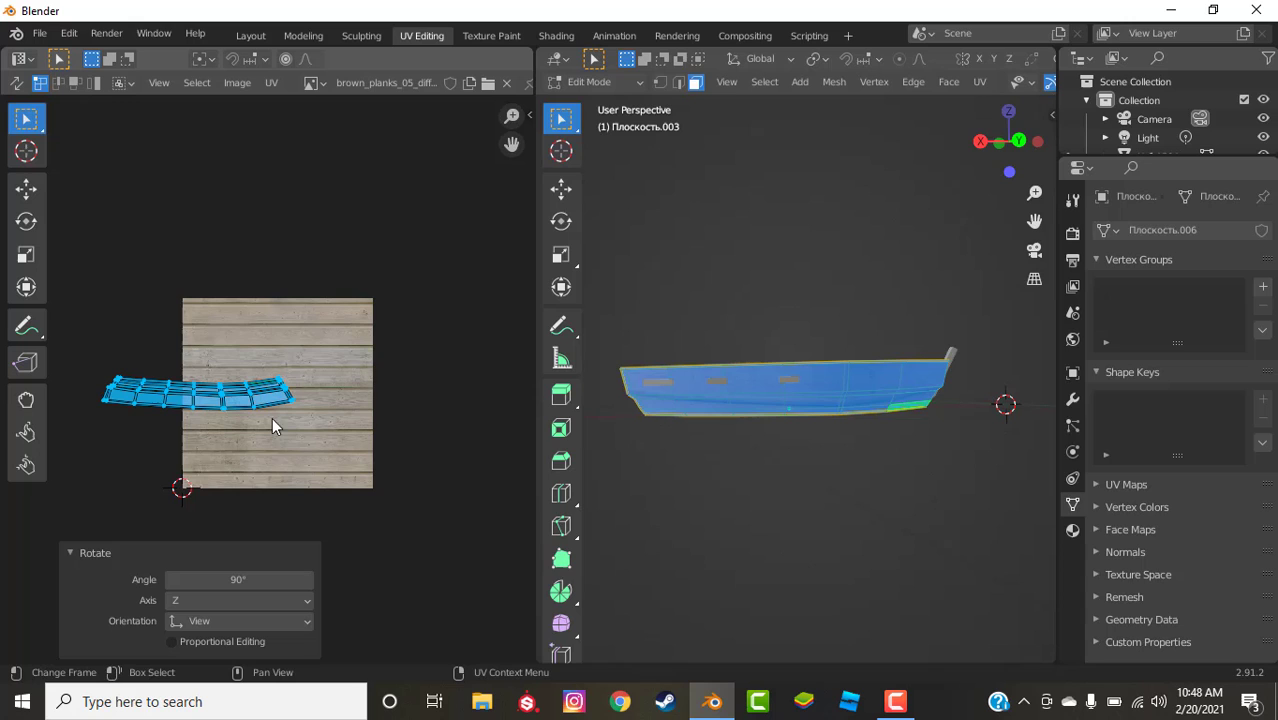
Stretch the UVs of the hull's outer side vertically, then deselect the faces and check the planks on the boat
{"action": "key", "text": "s"}
{"action": "key", "text": "y"}
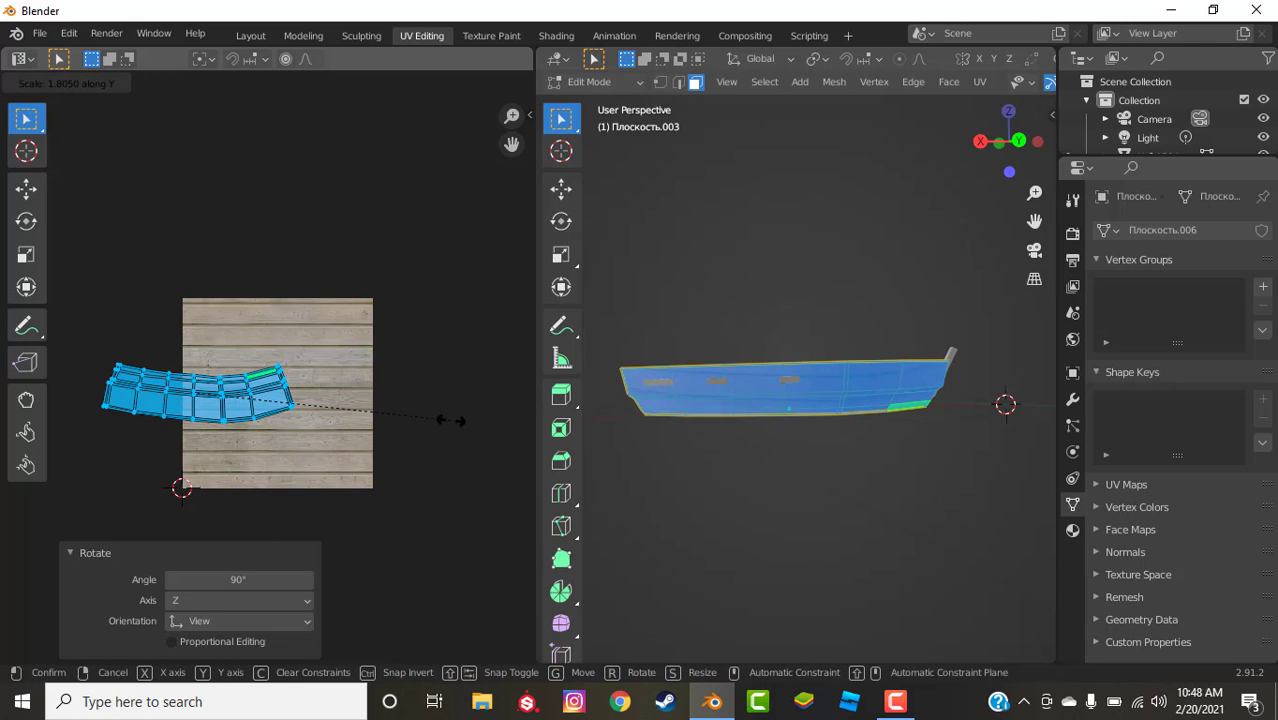
{"action": "left_click", "coordinate": [73, 452]}
{"action": "left_click", "coordinate": [653, 499]}
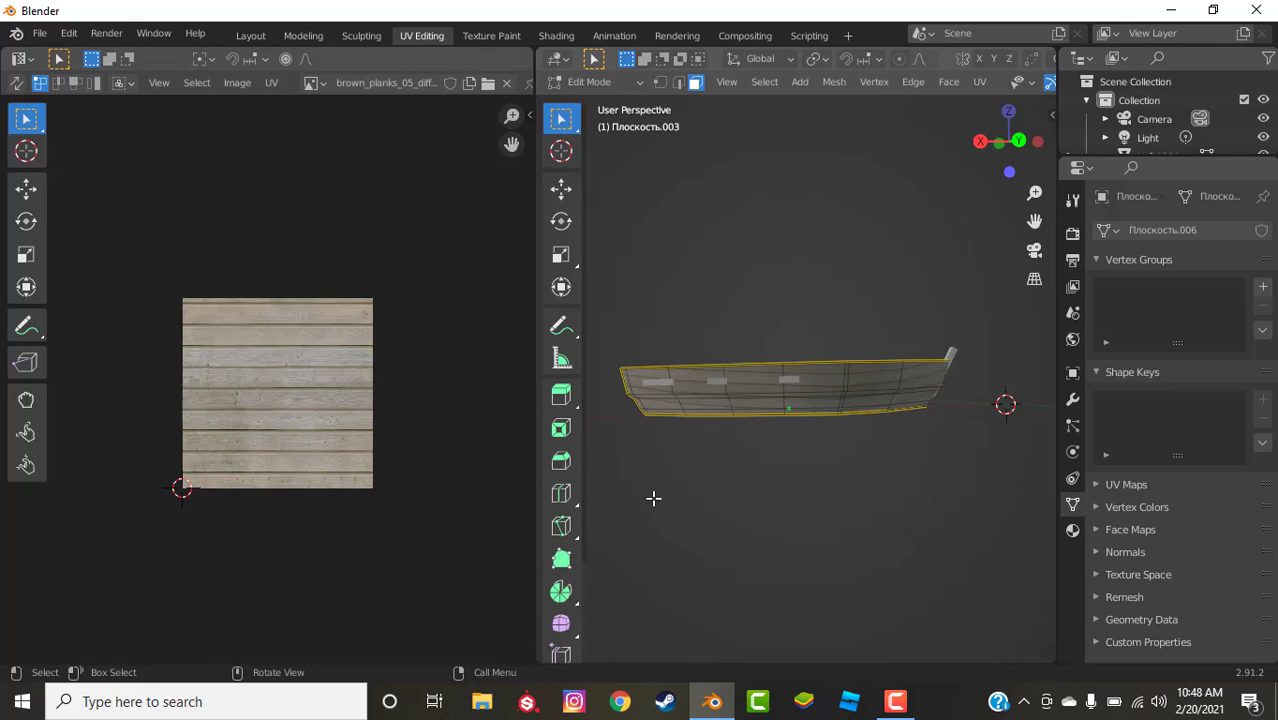
{"action": "middle_click_drag", "start_coordinate": [653, 499], "coordinate": [993, 432]}
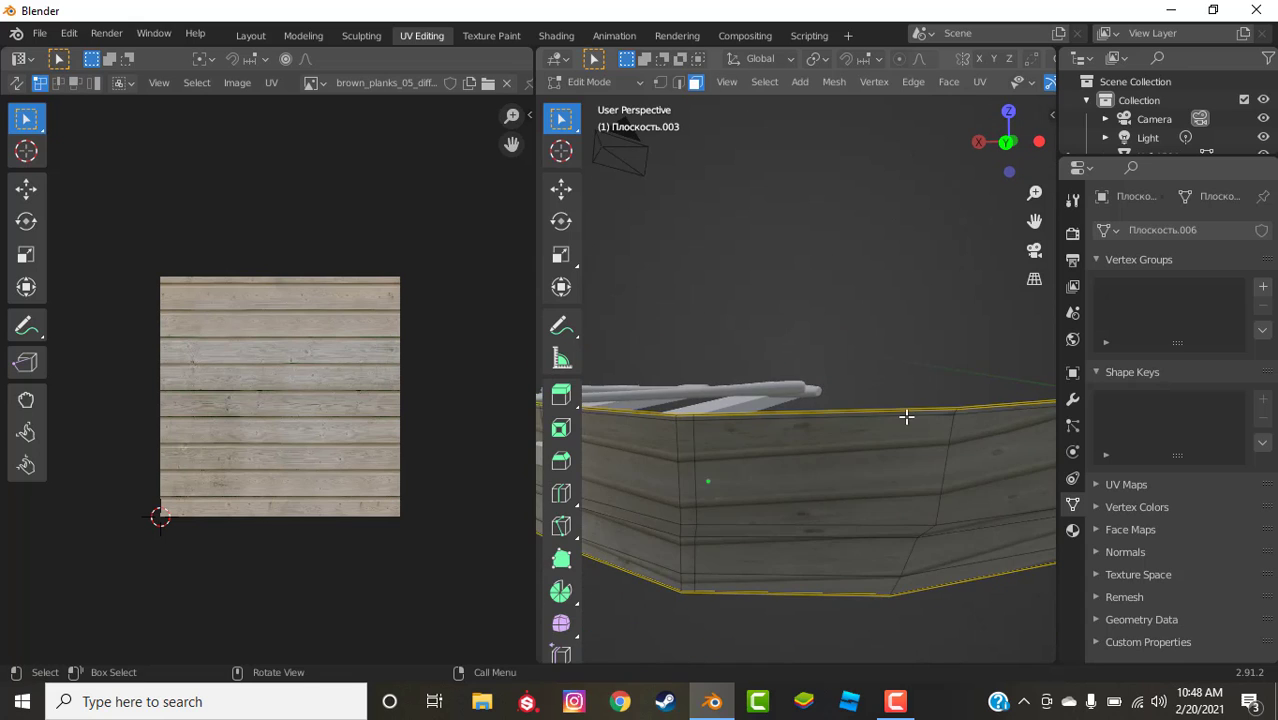
{"action": "scroll", "coordinate": [907, 416], "scroll_direction": "down", "scroll_amount": 3}
Reselect the faces of the hull's outer side and rotate their UVs by exactly -180°
{"action": "key", "text": "a"}
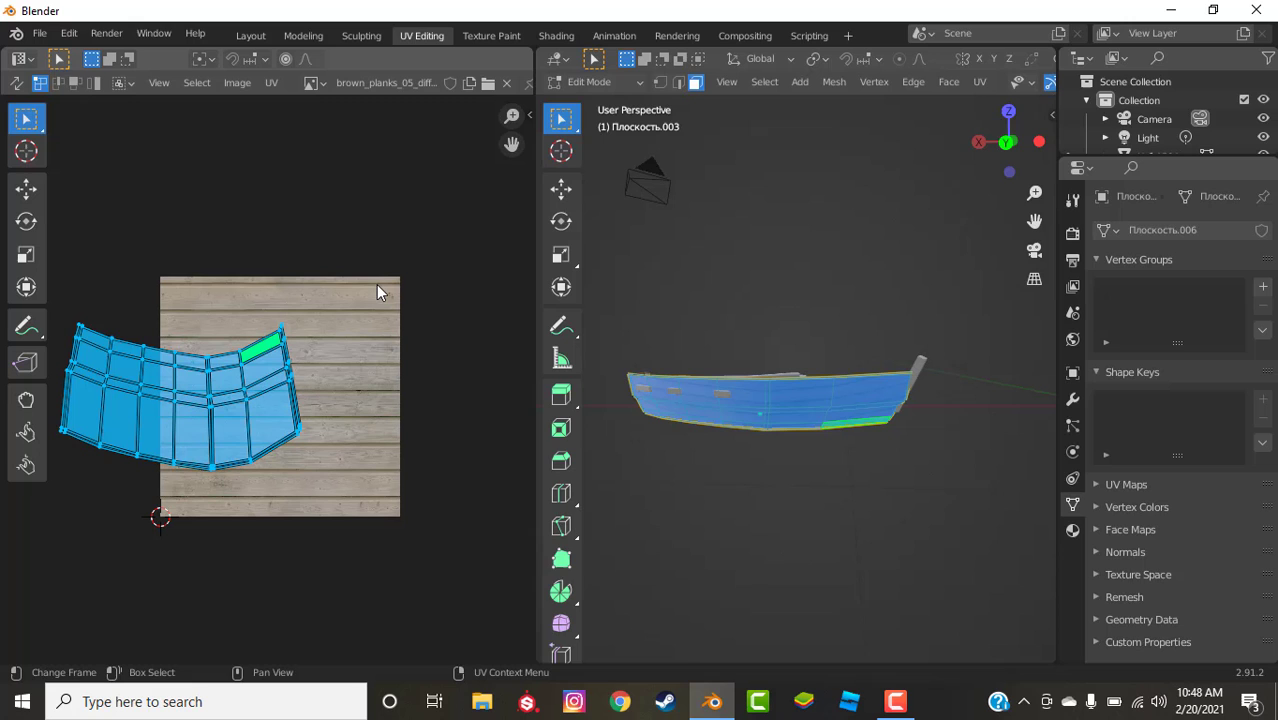
{"action": "key", "text": "r"}
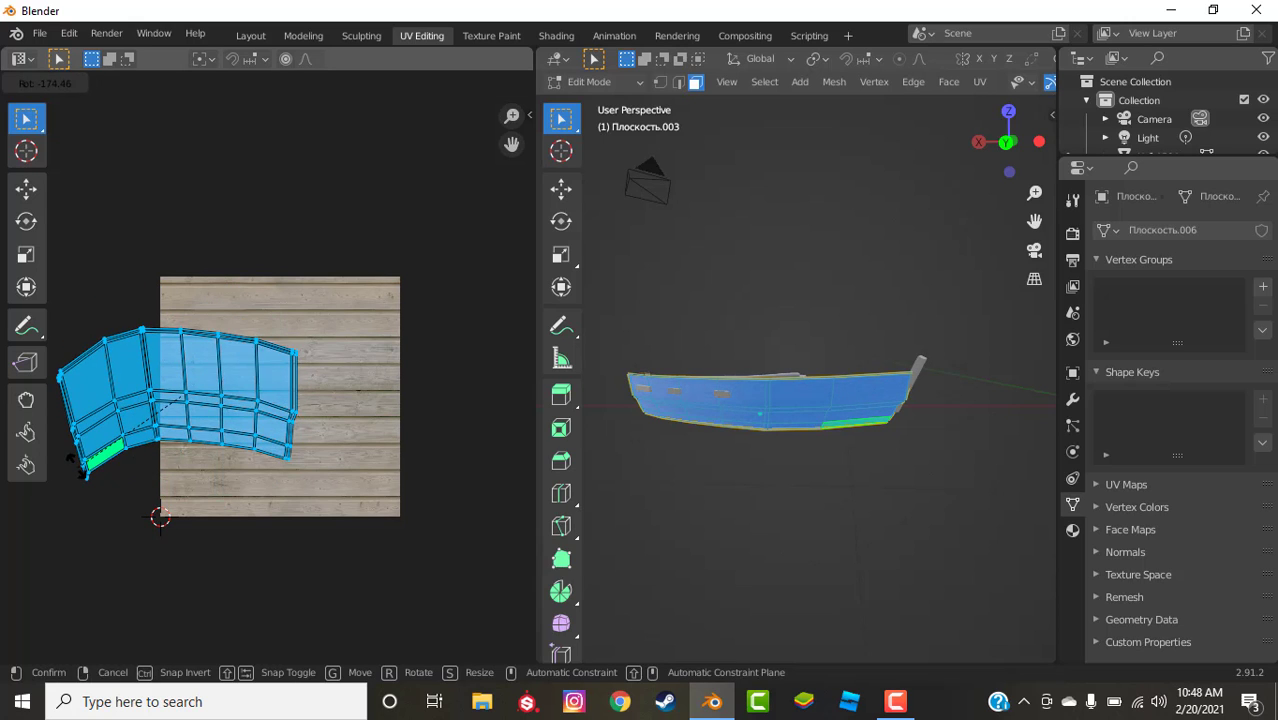
{"action": "left_click", "coordinate": [75, 459]}
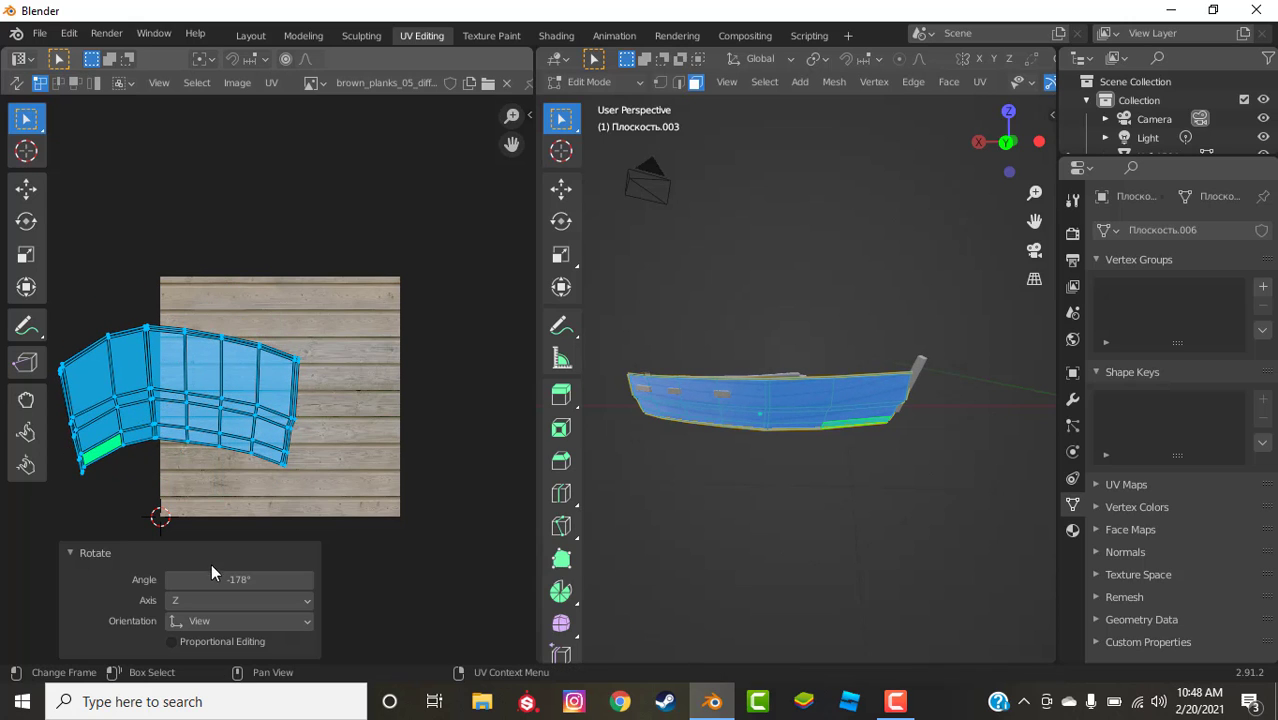
{"action": "left_click_drag", "start_coordinate": [214, 579], "coordinate": [222, 579]}
{"action": "key", "text": "BackSpace"}
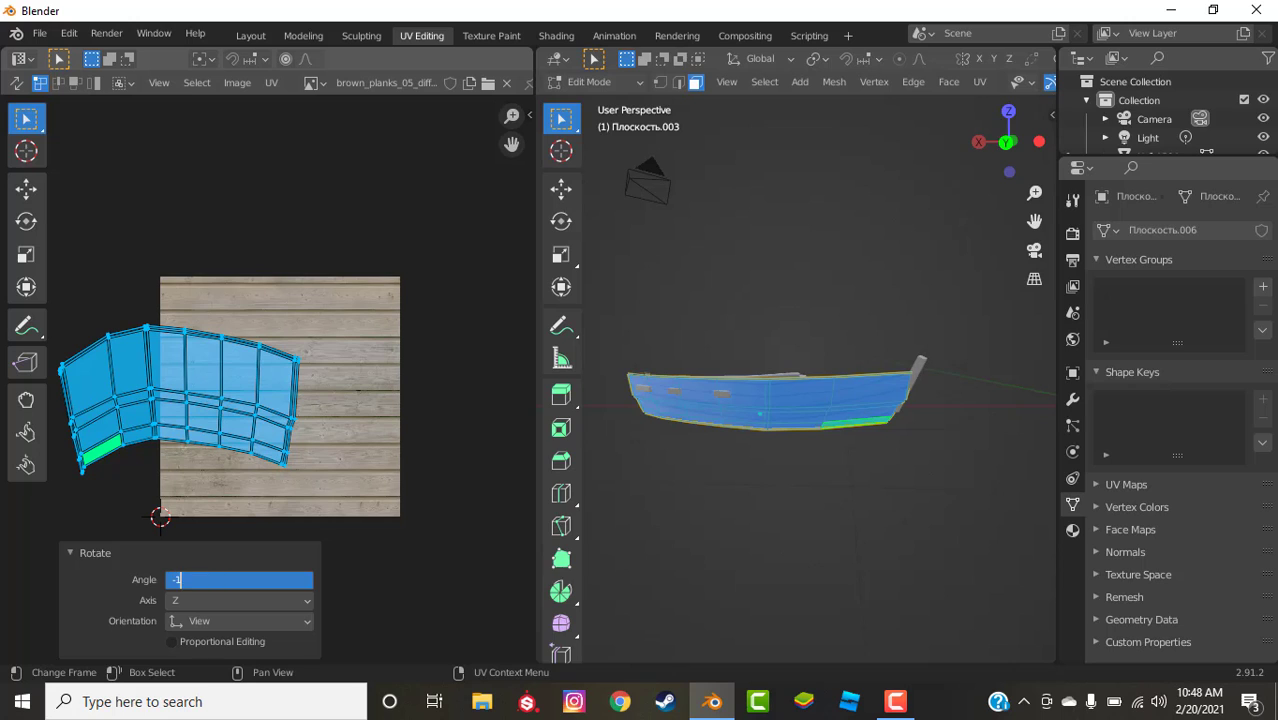
{"action": "type", "text": "-180"}
{"action": "key", "text": "Return"}
Straighten the outer side's UVs into a rectangular grid with UV Squares and move the grid onto the plank image
{"action": "left_click", "coordinate": [830, 545]}
{"action": "middle_click_drag", "start_coordinate": [830, 545], "coordinate": [815, 516]}
{"action": "key", "text": "a"}
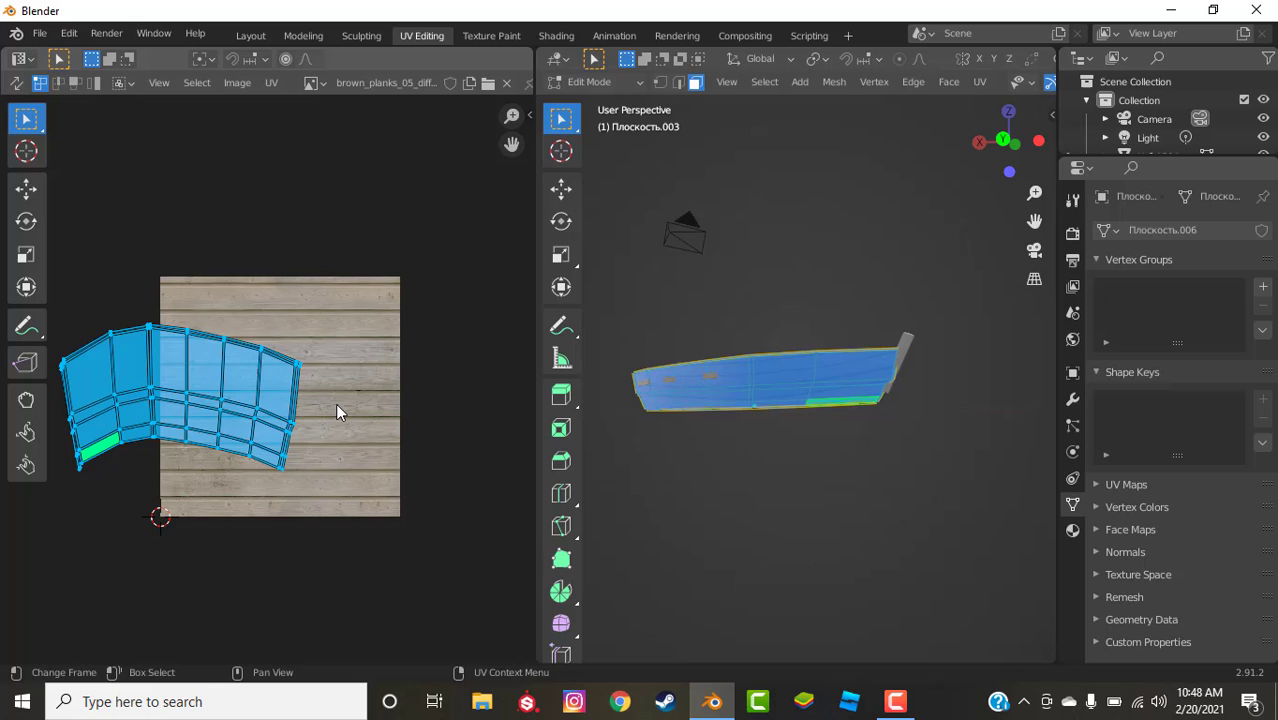
{"action": "key", "text": "alt+e"}
{"action": "key", "text": "g"}
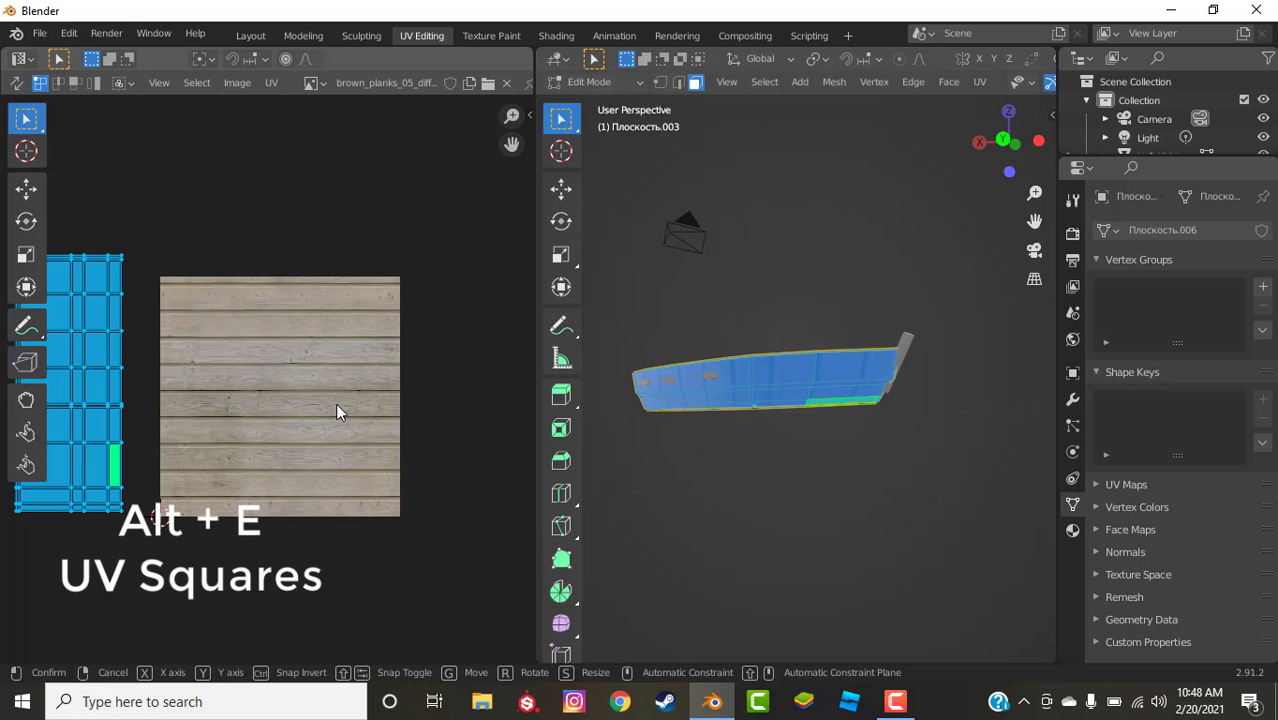
{"action": "left_click", "coordinate": [478, 425]}
Rotate the outer side's UV grid a quarter turn so its long side lies horizontally along the planks
{"action": "key", "text": "r"}
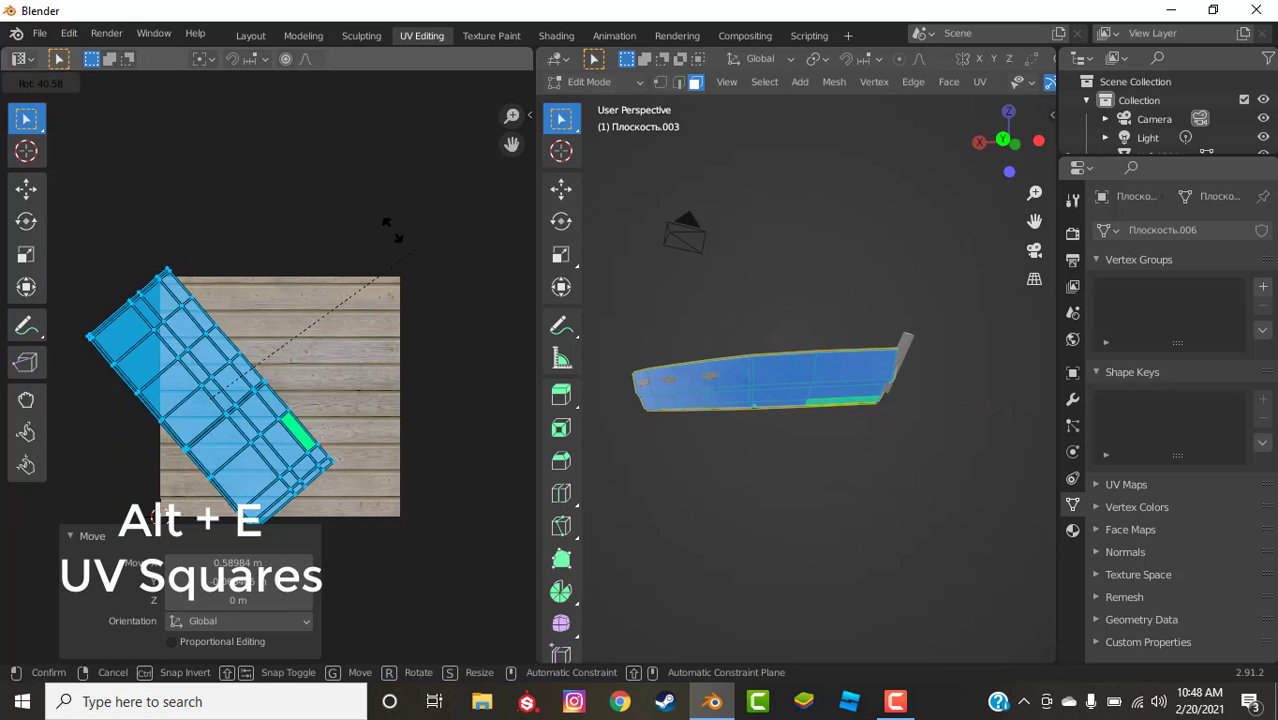
{"action": "left_click", "coordinate": [218, 265]}
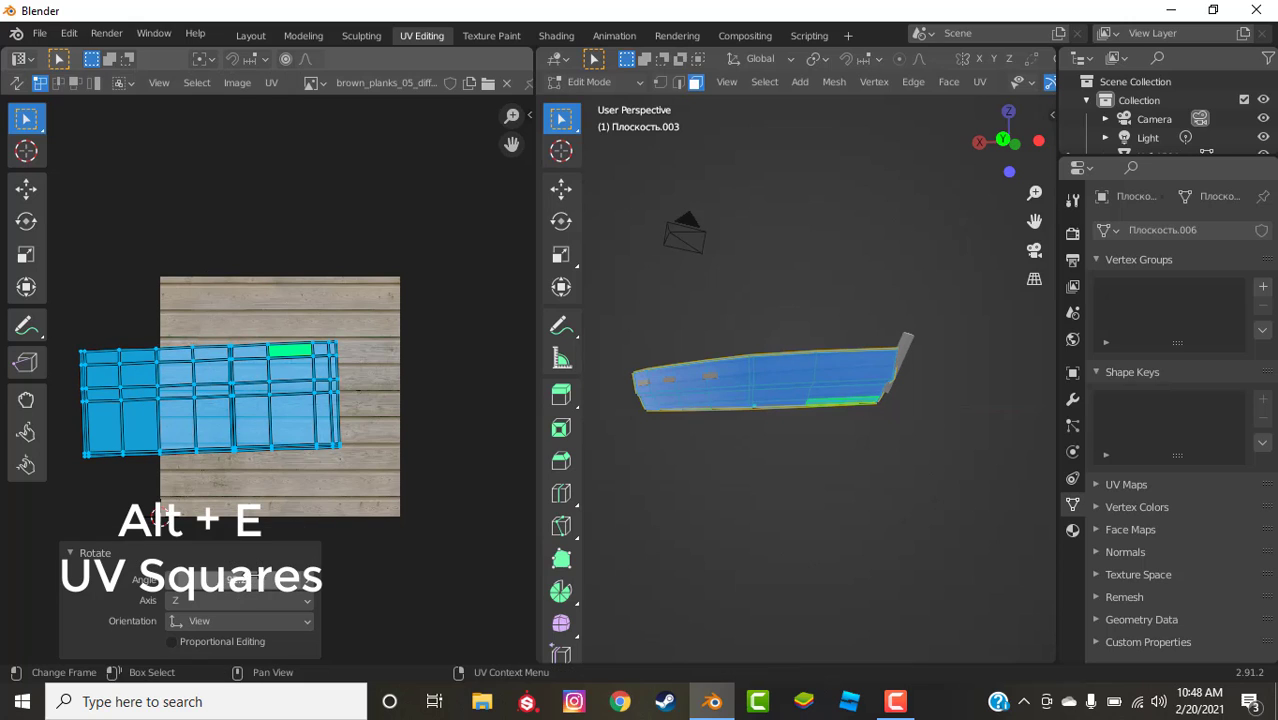
{"action": "key", "text": "Return"}
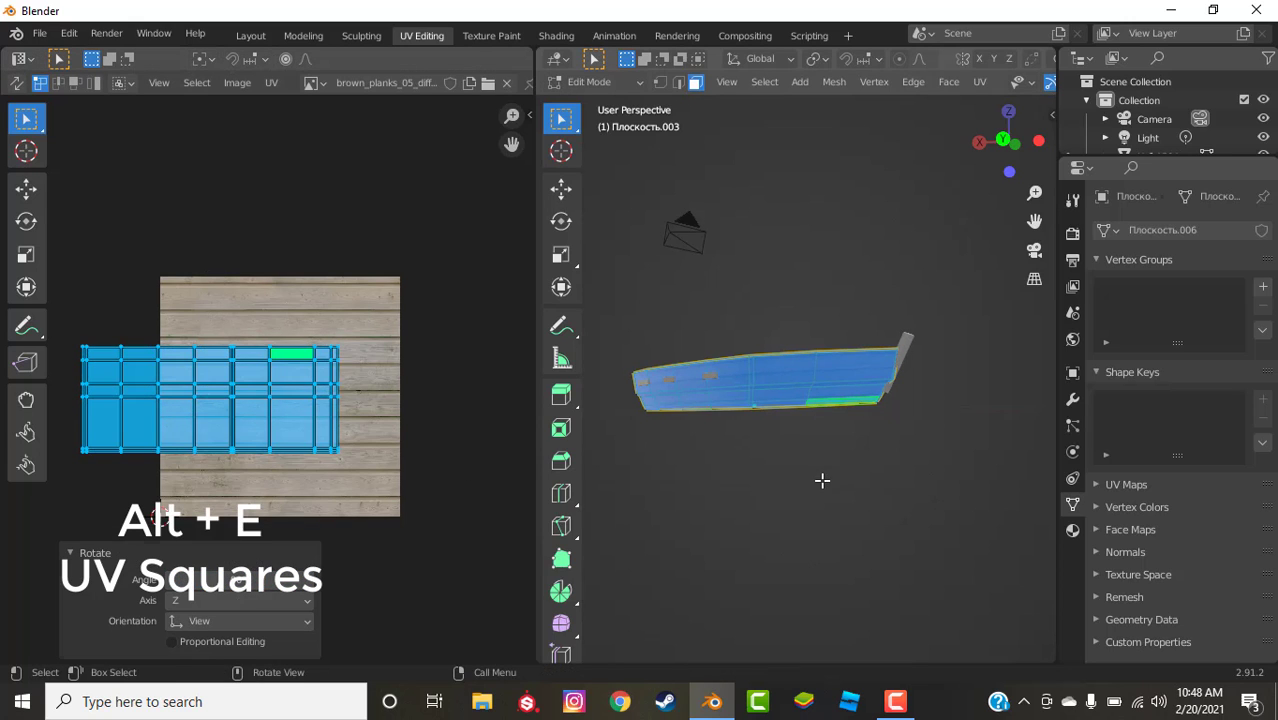
Center the outer side's UV grid on the plank image and scale it about 1.255 along Y
{"action": "left_click", "coordinate": [822, 479]}
{"action": "middle_click_drag", "start_coordinate": [822, 479], "coordinate": [844, 449]}
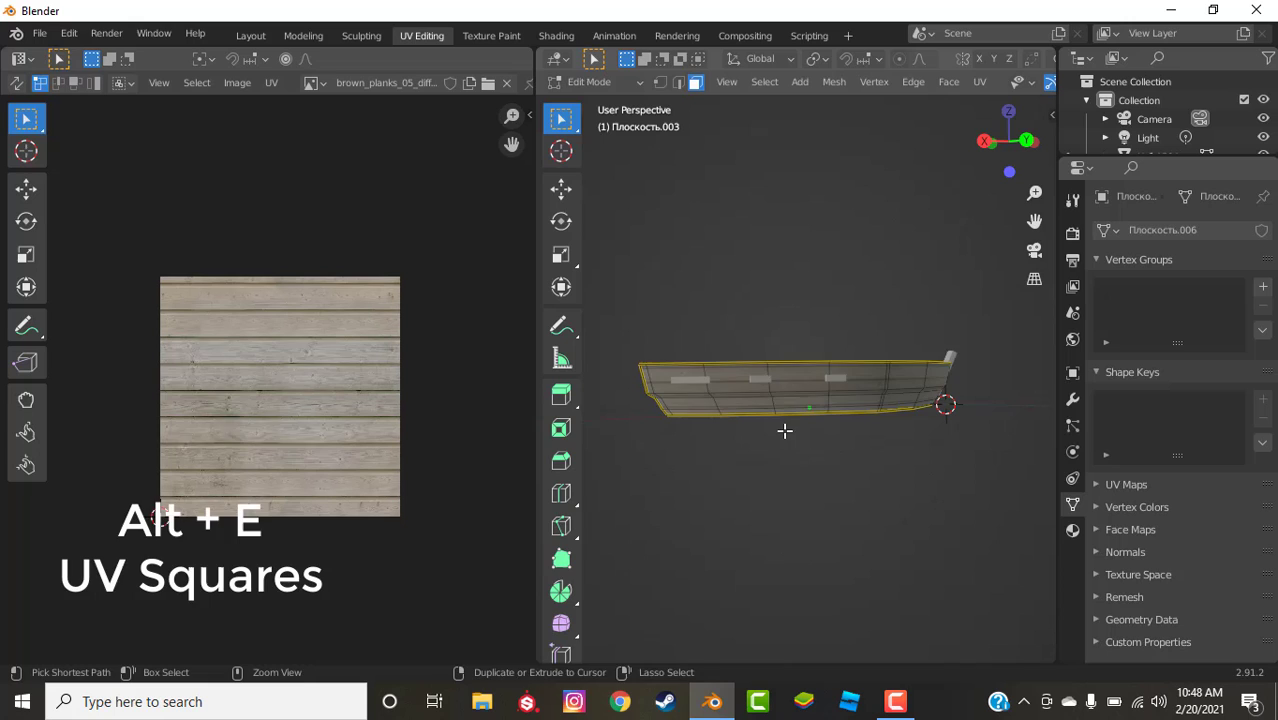
{"action": "key", "text": "a"}
{"action": "key", "text": "g"}
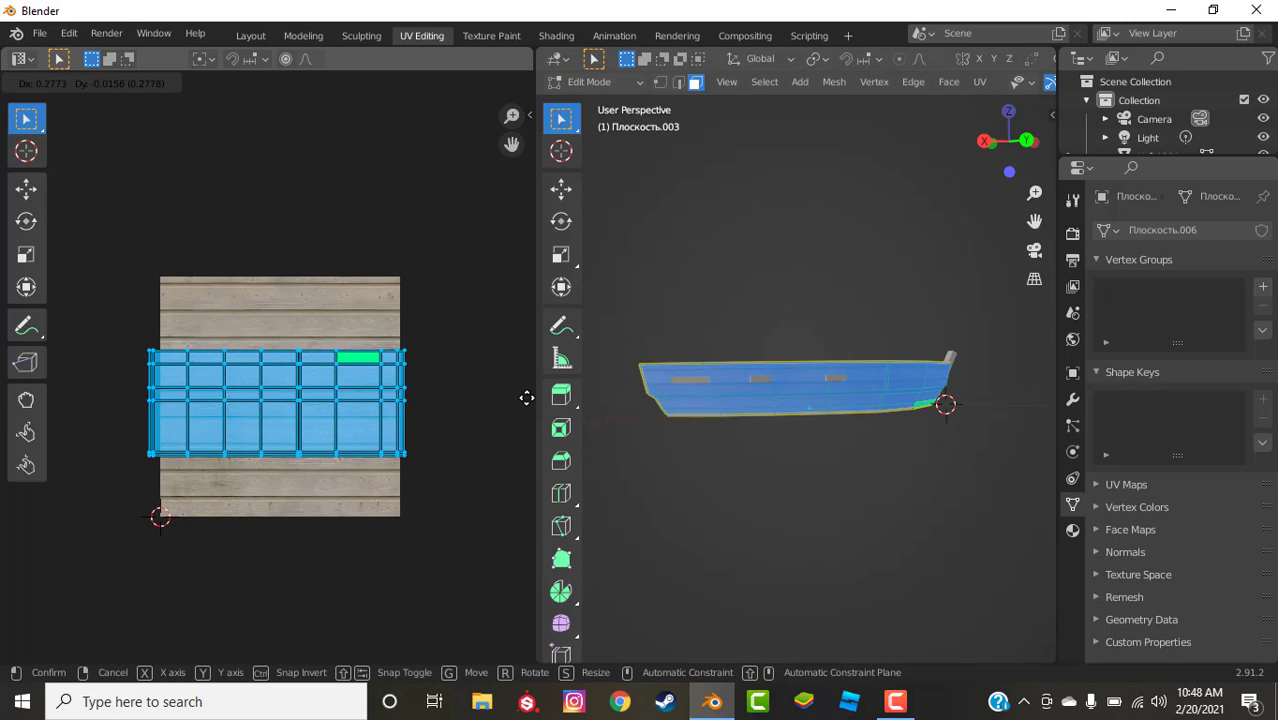
{"action": "left_click", "coordinate": [526, 397]}
{"action": "key", "text": "s"}
{"action": "key", "text": "y"}
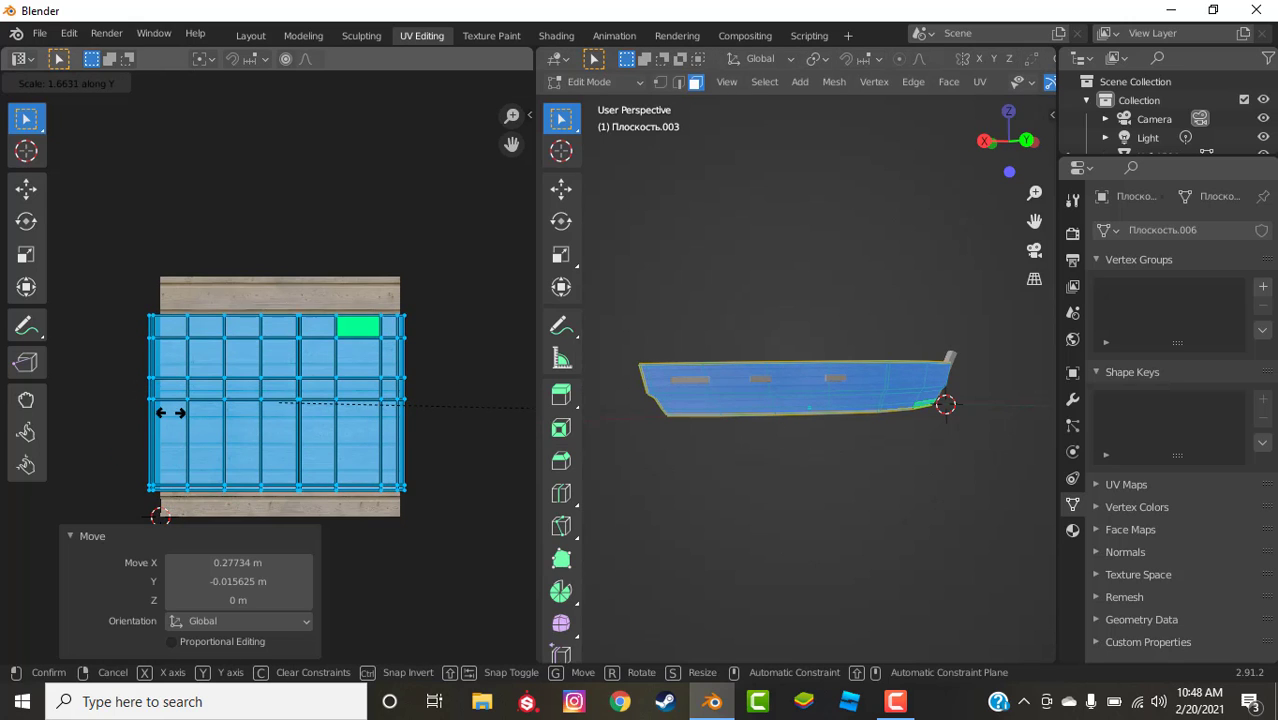
{"action": "left_click", "coordinate": [61, 409]}
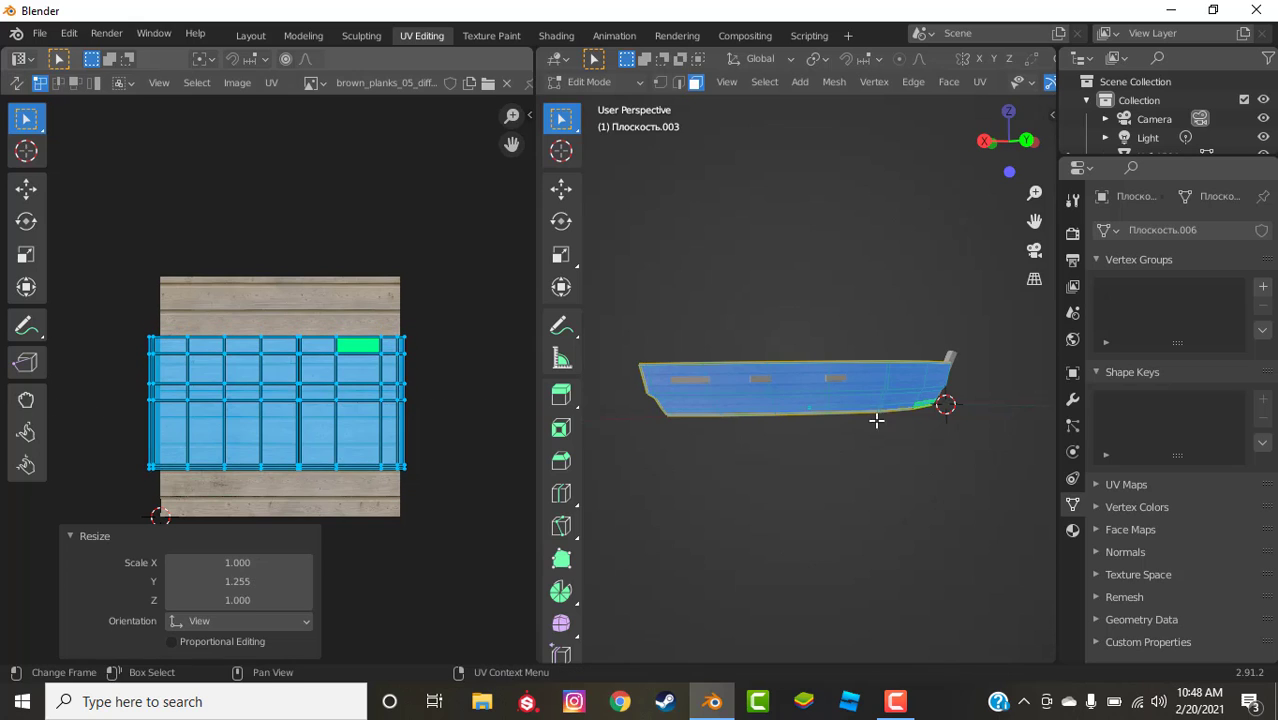
Deselect the outer side's faces and examine the plank texture on the hull up close, ending at the stern
{"action": "left_click", "coordinate": [907, 423]}
{"action": "scroll", "coordinate": [820, 442], "scroll_direction": "up", "scroll_amount": 5}
{"action": "middle_click_drag", "start_coordinate": [799, 434], "coordinate": [843, 391], "text": "shift"}
{"action": "scroll", "coordinate": [848, 410], "scroll_direction": "down", "scroll_amount": 5}
{"action": "scroll", "coordinate": [796, 397], "scroll_direction": "up", "scroll_amount": 4}
{"action": "scroll", "coordinate": [803, 404], "scroll_direction": "down", "scroll_amount": 4}
{"action": "scroll", "coordinate": [850, 397], "scroll_direction": "up", "scroll_amount": 5}
{"action": "scroll", "coordinate": [843, 391], "scroll_direction": "down", "scroll_amount": 3}
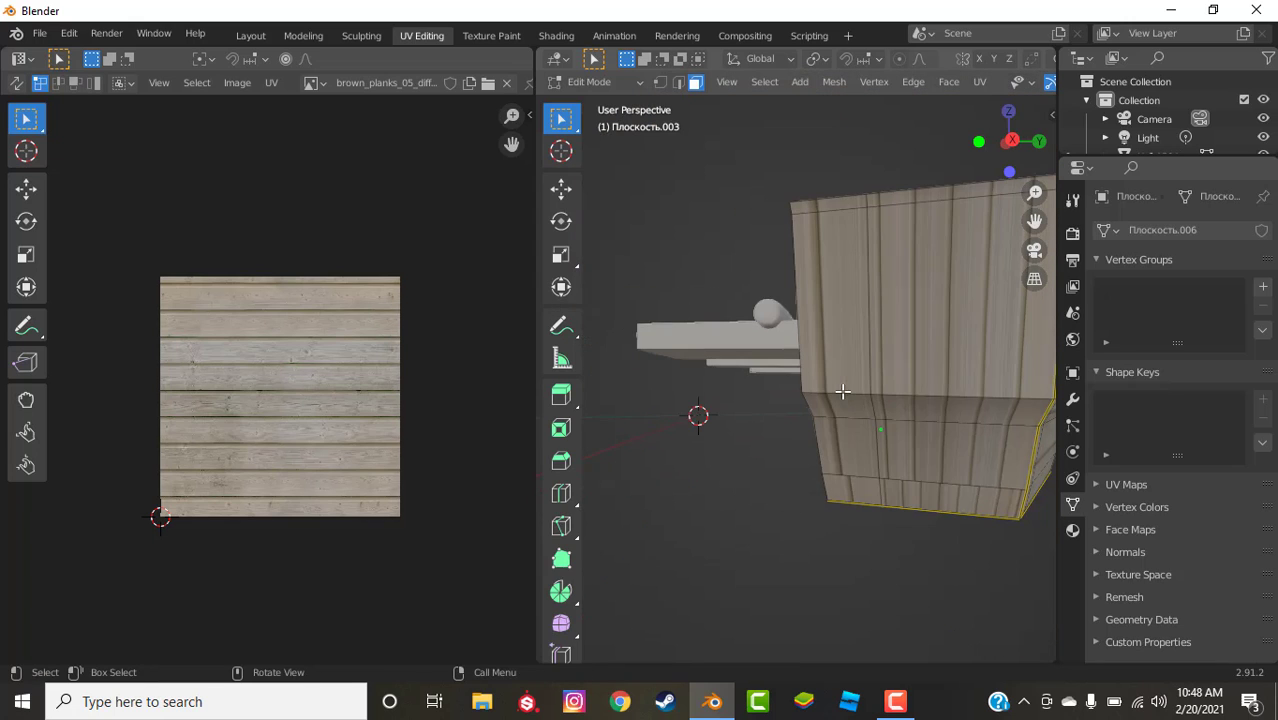
In edge selection mode, select the stern's remaining outer edges along its side and top and mark them as seams
{"action": "left_click", "coordinate": [826, 485]}
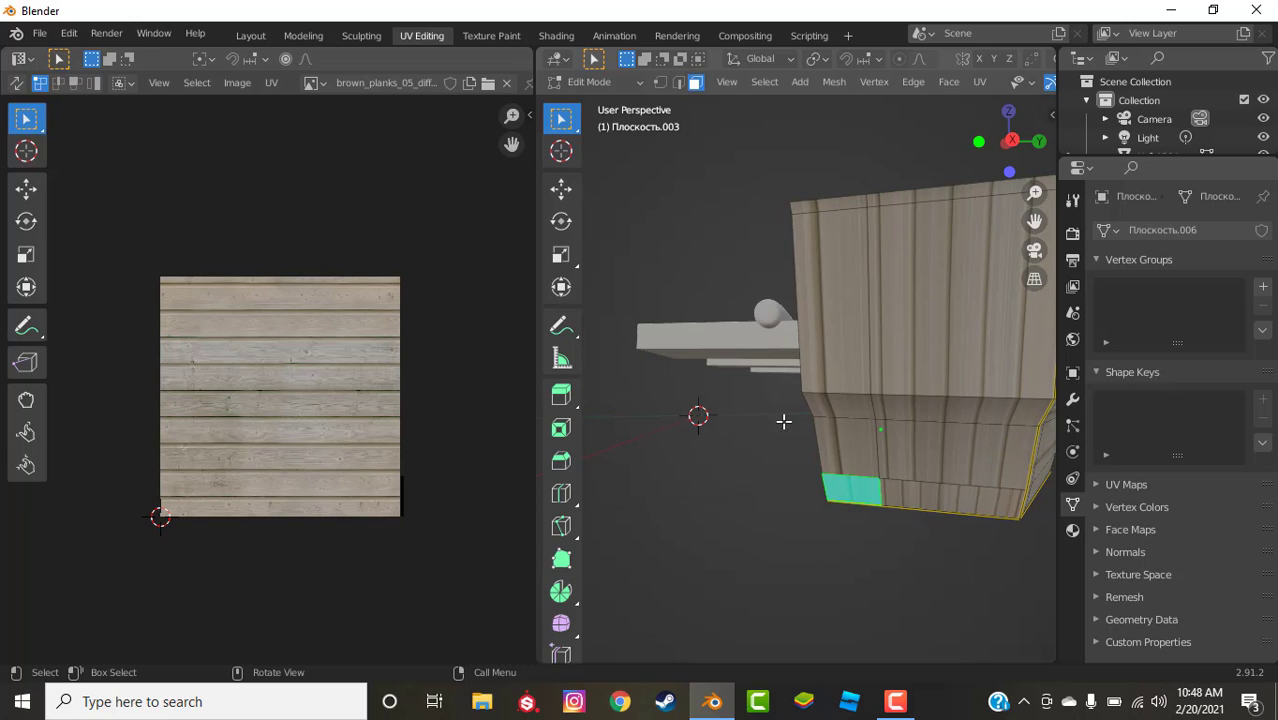
{"action": "left_click", "coordinate": [691, 288]}
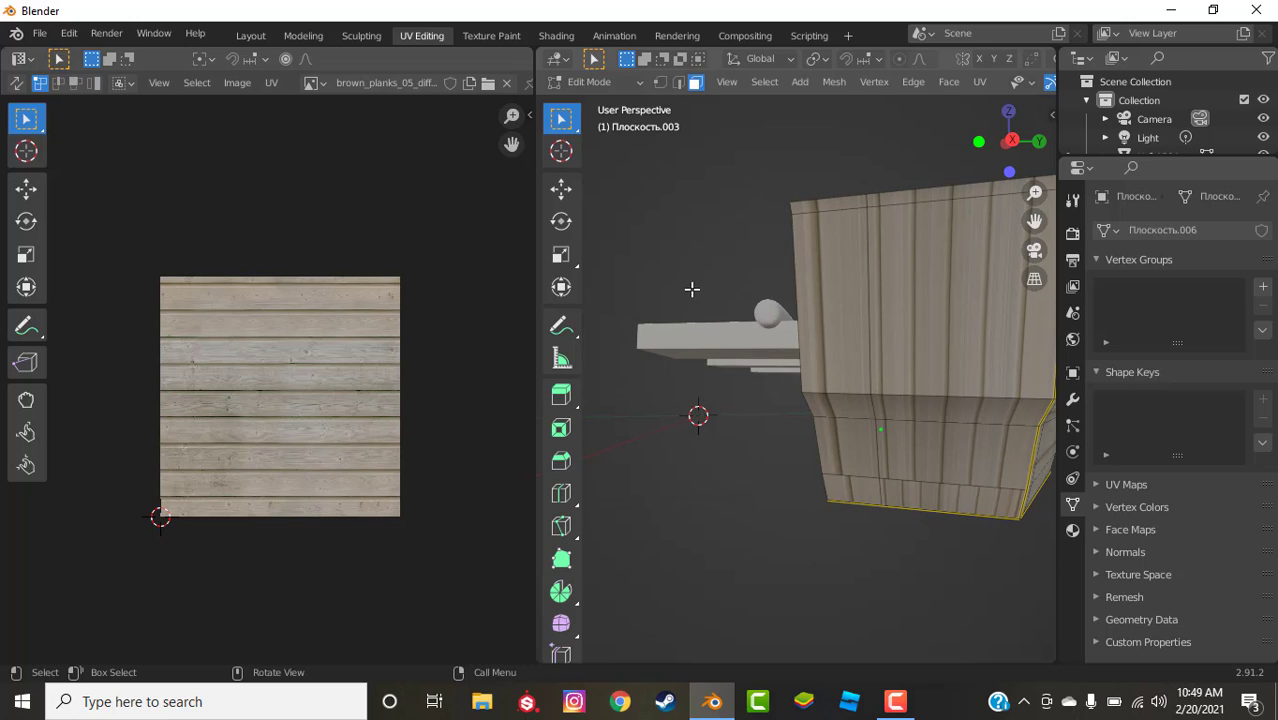
{"action": "left_click", "coordinate": [679, 83]}
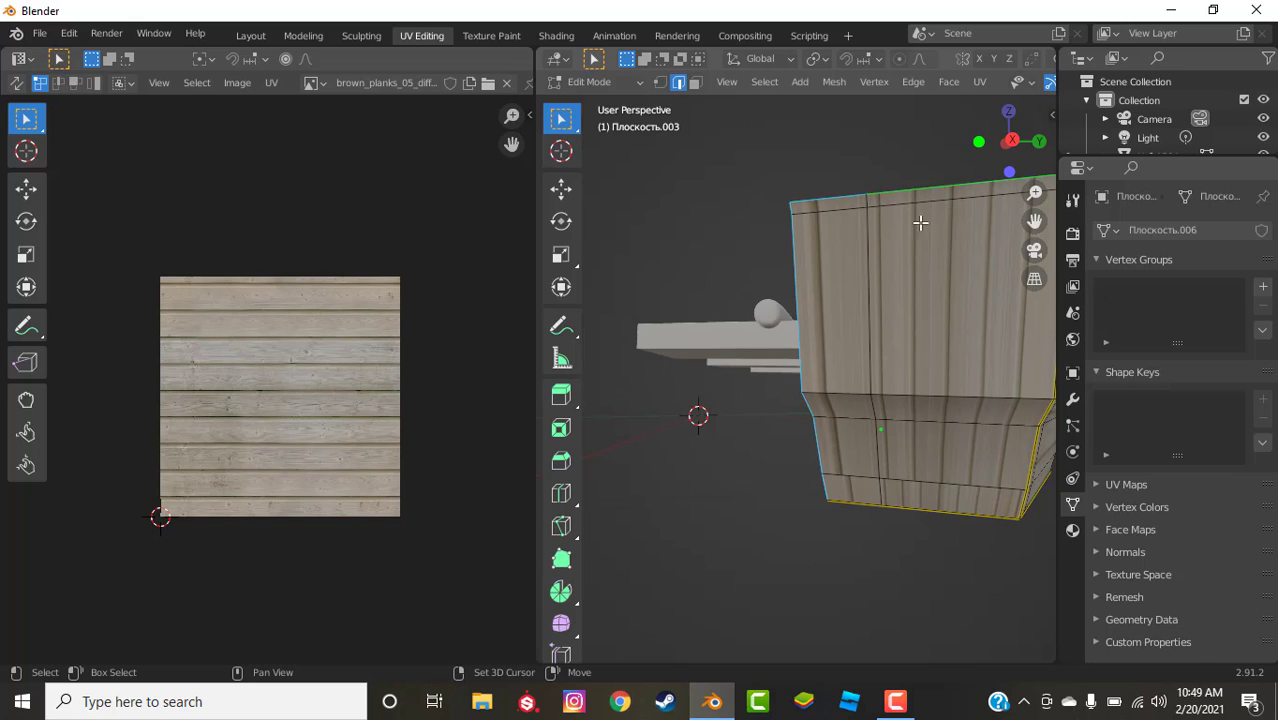
{"action": "middle_click_drag", "start_coordinate": [920, 223], "coordinate": [880, 254]}
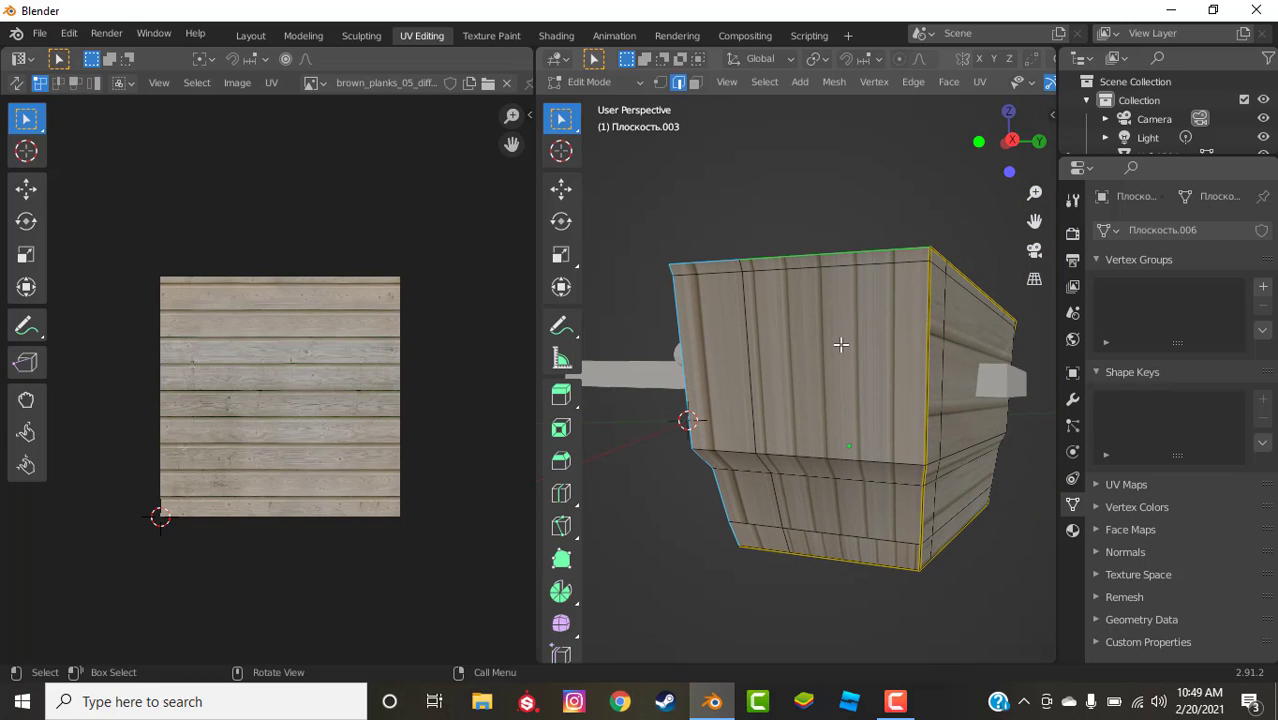
{"action": "key", "text": "ctrl+e"}
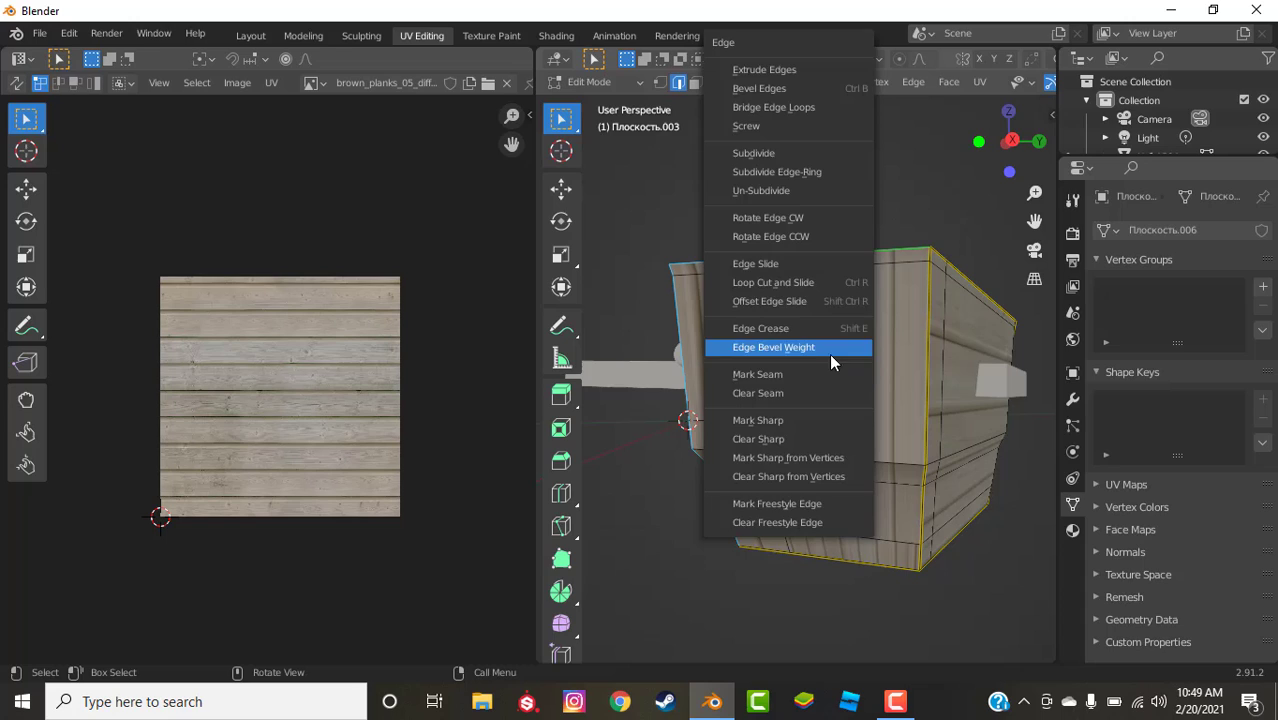
{"action": "left_click", "coordinate": [833, 375]}
In face selection mode, circle-select all faces of the stern, including the narrower lower part
{"action": "key", "text": "c"}
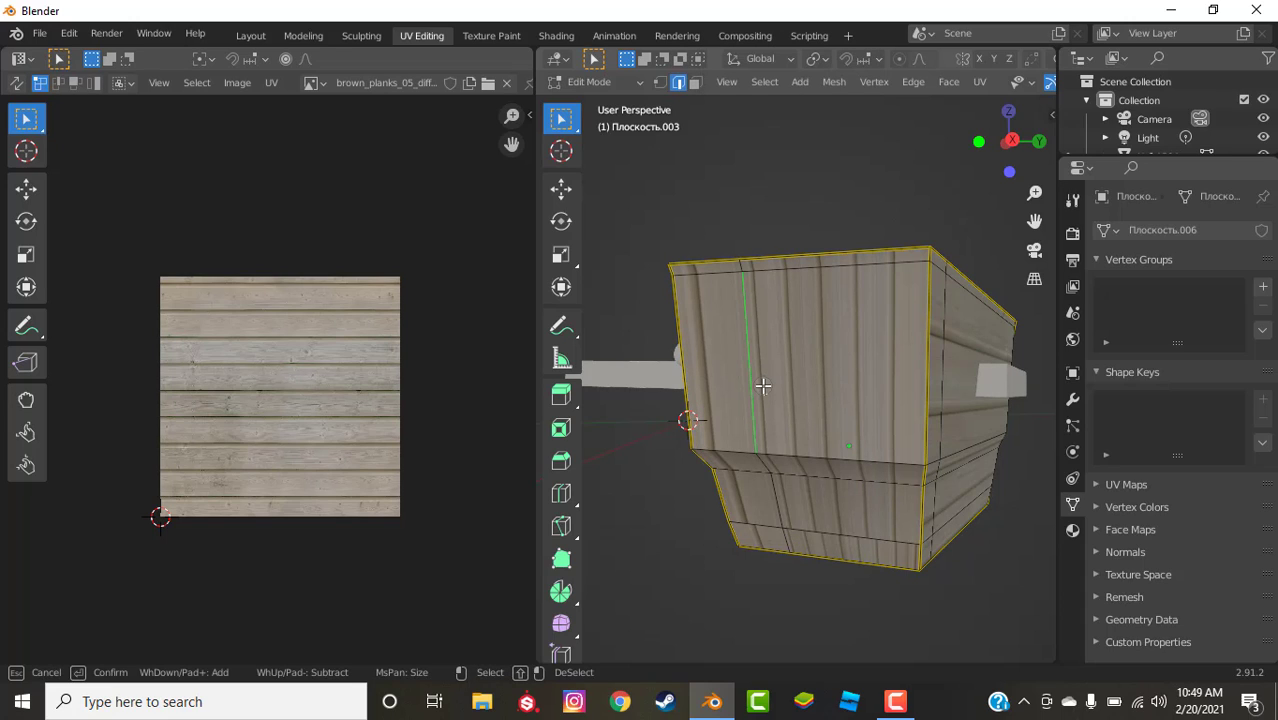
{"action": "key", "text": "Escape"}
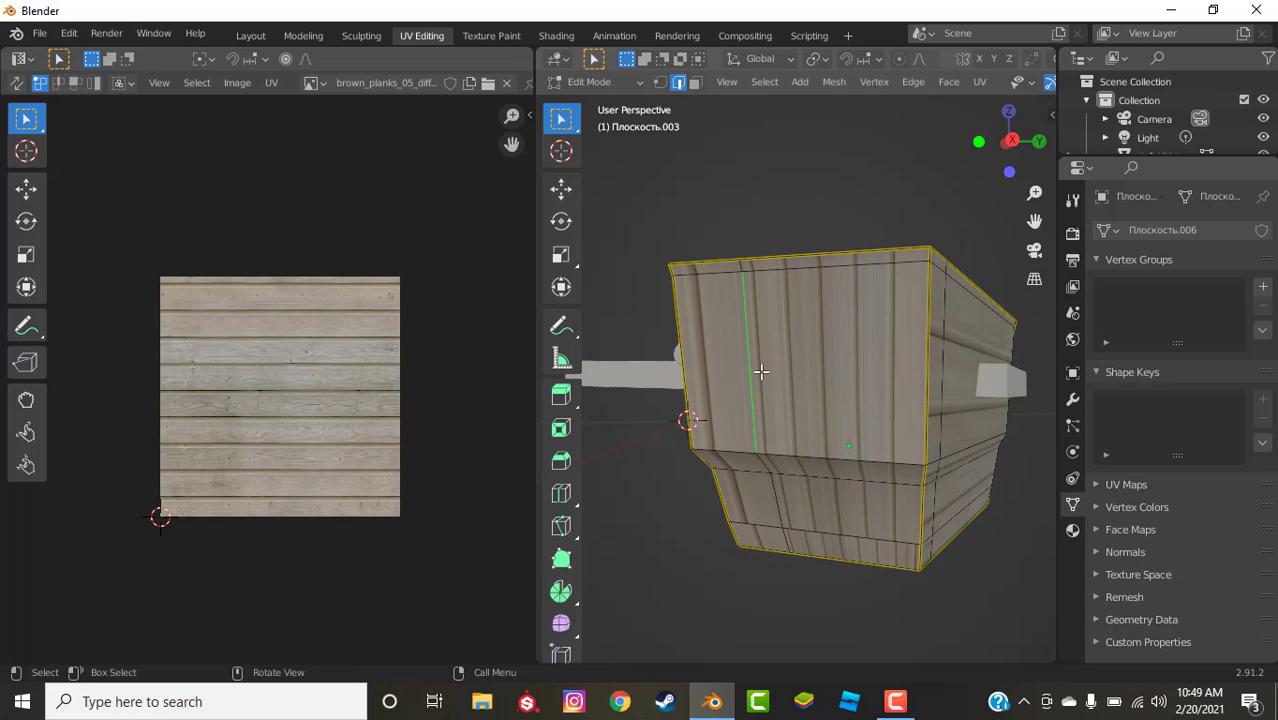
{"action": "key", "text": "3"}
{"action": "key", "text": "c"}
{"action": "mouse_move", "coordinate": [767, 385]}
{"action": "left_mouse_down"}
{"action": "mouse_move", "coordinate": [747, 334]}
{"action": "mouse_move", "coordinate": [750, 251]}
{"action": "mouse_move", "coordinate": [739, 256]}
{"action": "left_mouse_up"}
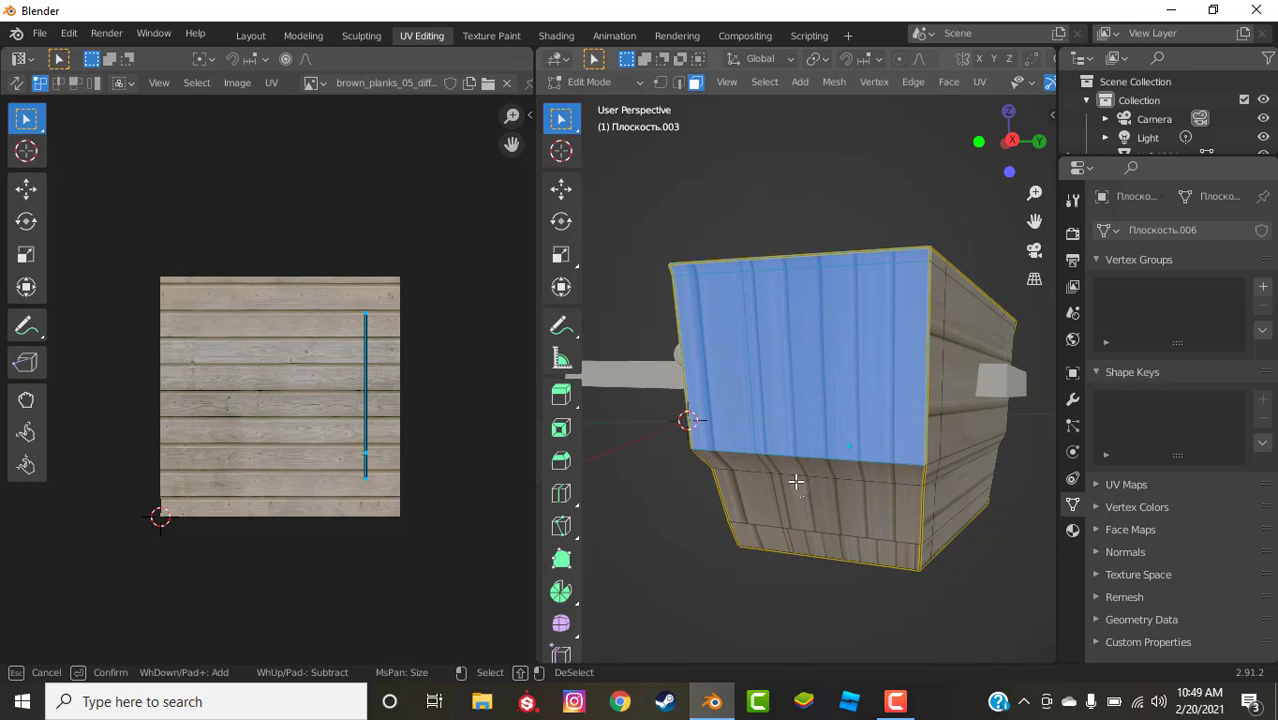
{"action": "mouse_move", "coordinate": [796, 482]}
{"action": "left_mouse_down"}
{"action": "mouse_move", "coordinate": [762, 485]}
{"action": "mouse_move", "coordinate": [802, 534]}
{"action": "left_mouse_up"}
{"action": "key", "text": "Escape"}
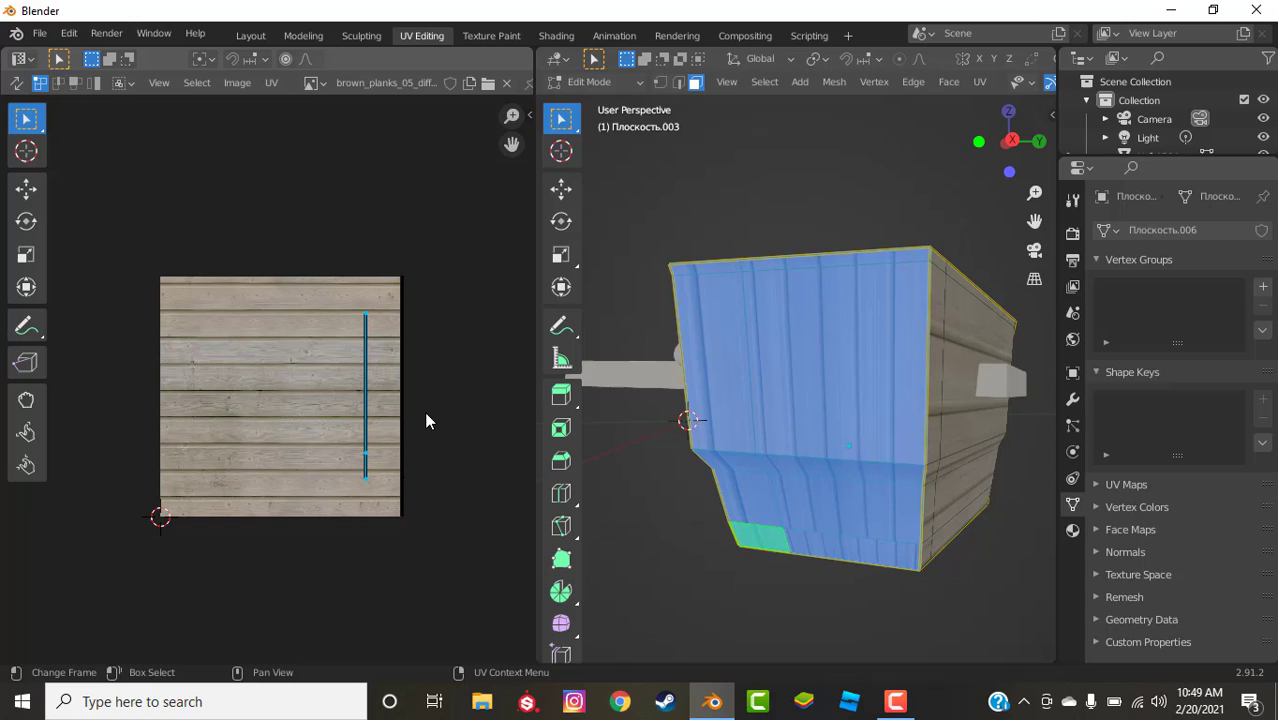
Unwrap the selected stern faces and straighten their UVs into a rectangular grid
{"action": "key", "text": "a"}
{"action": "left_click", "coordinate": [982, 82]}
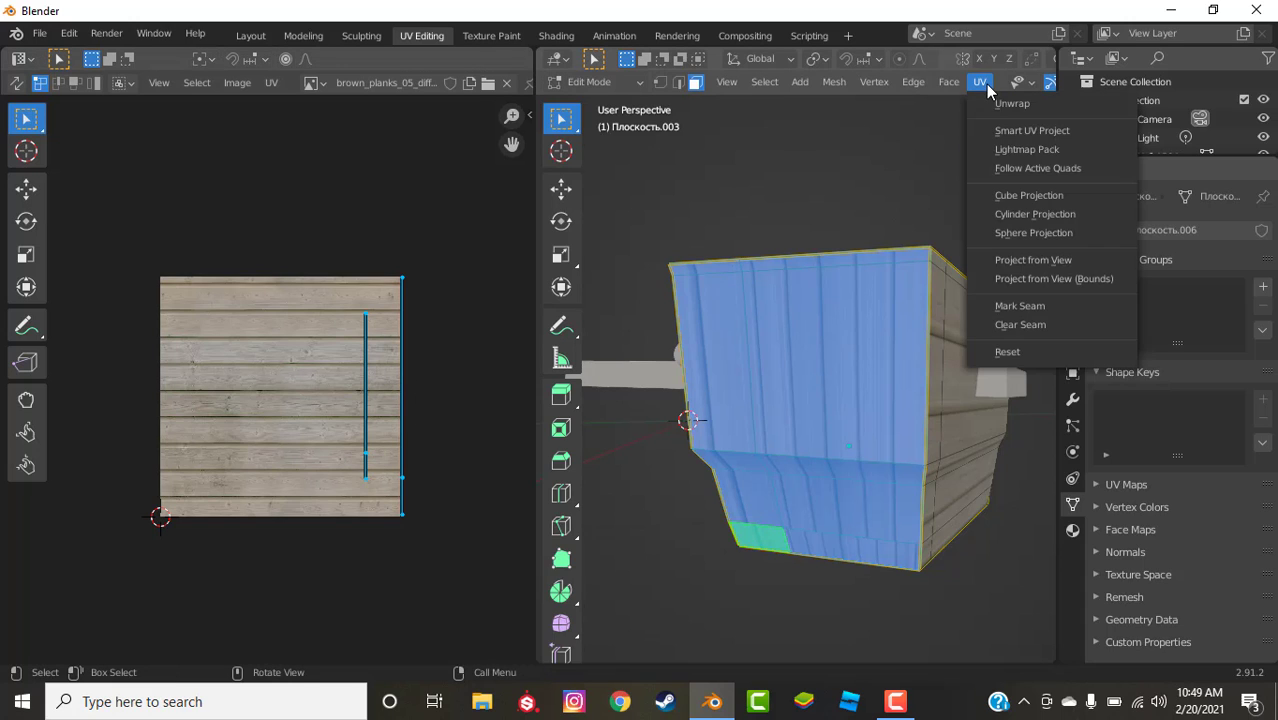
{"action": "left_click", "coordinate": [995, 105]}
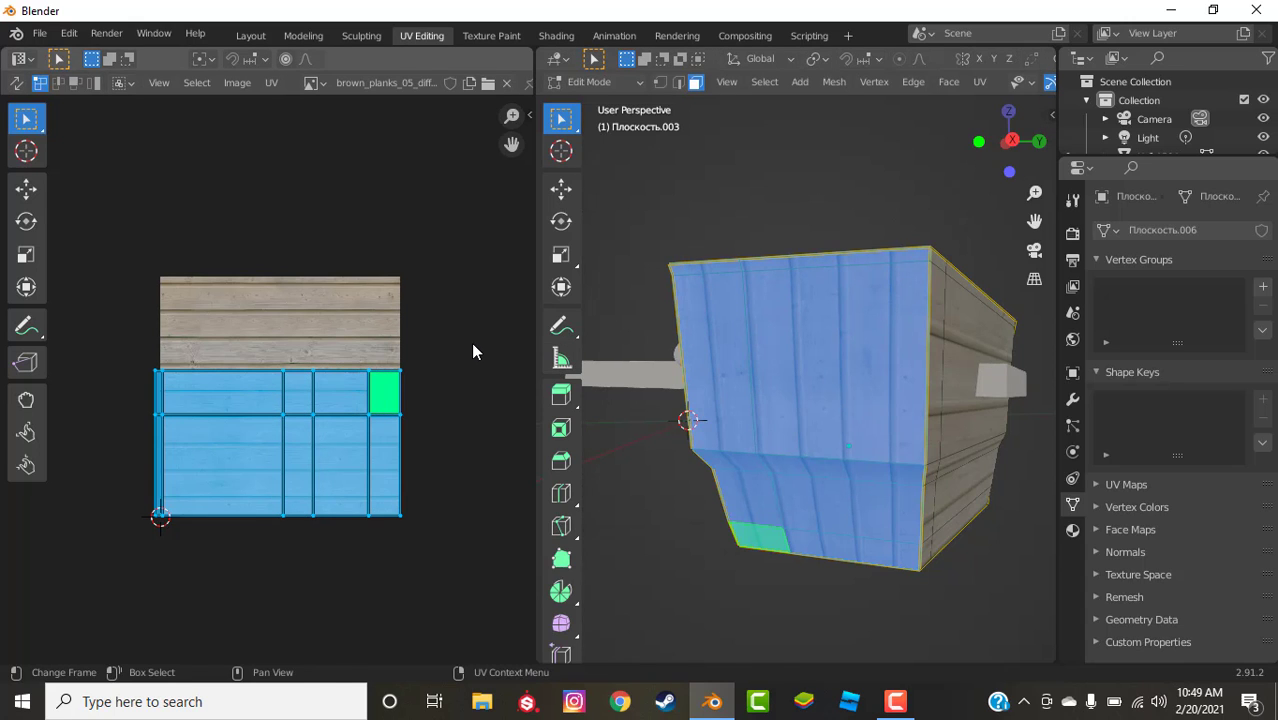
Rotate the stern's UVs by exactly -90° so the planks run horizontally across it
{"action": "key", "text": "s"}
{"action": "key", "text": "r"}
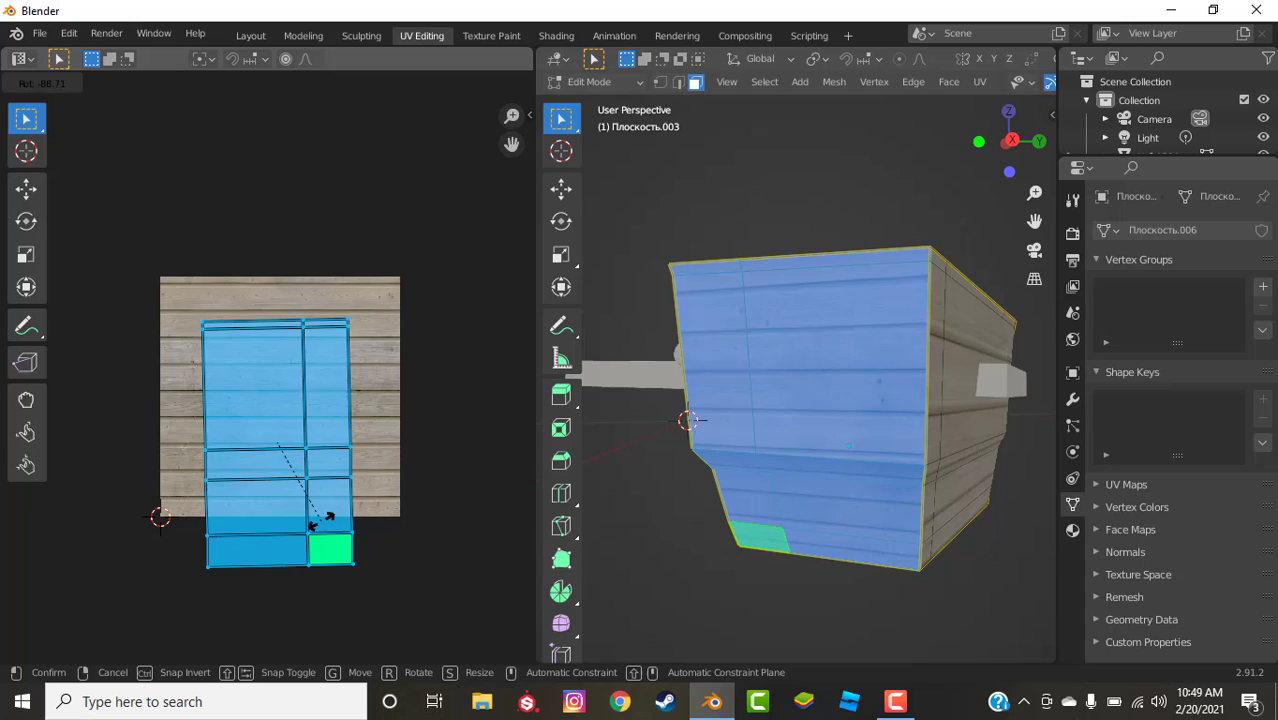
{"action": "left_click", "coordinate": [320, 530]}
{"action": "left_click", "coordinate": [231, 578]}
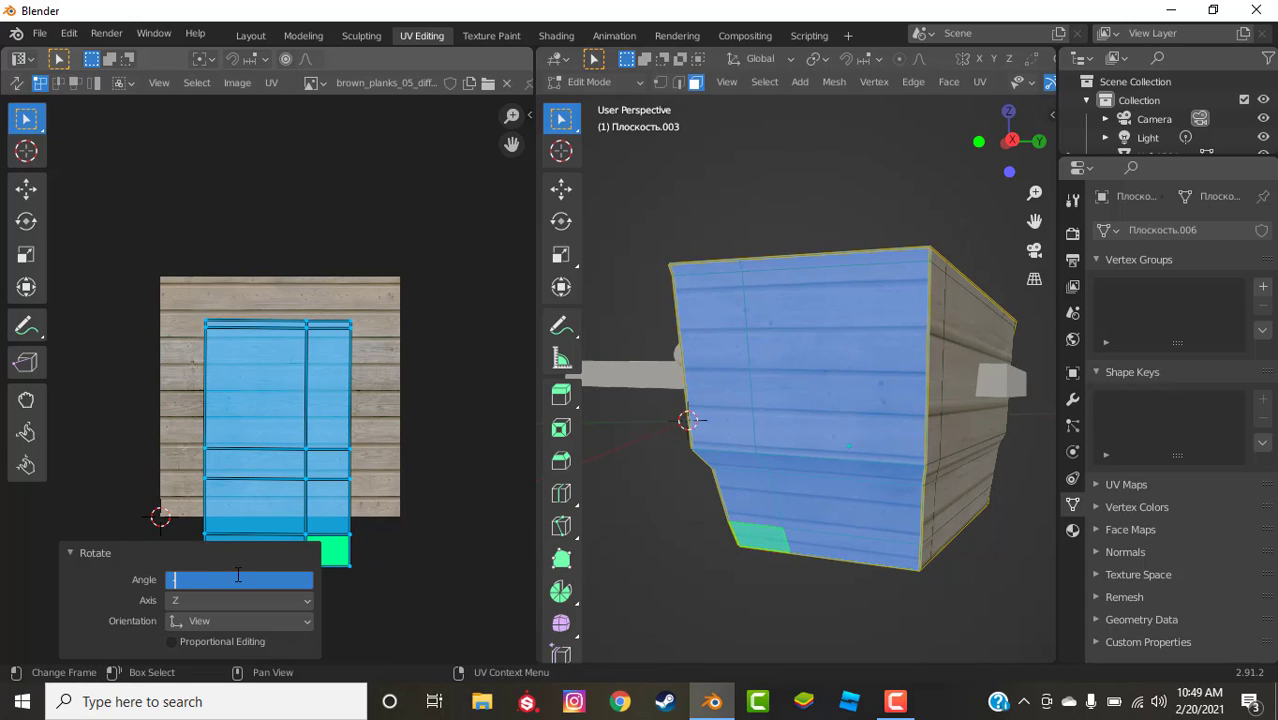
{"action": "type", "text": "-90"}
{"action": "key", "text": "Return"}
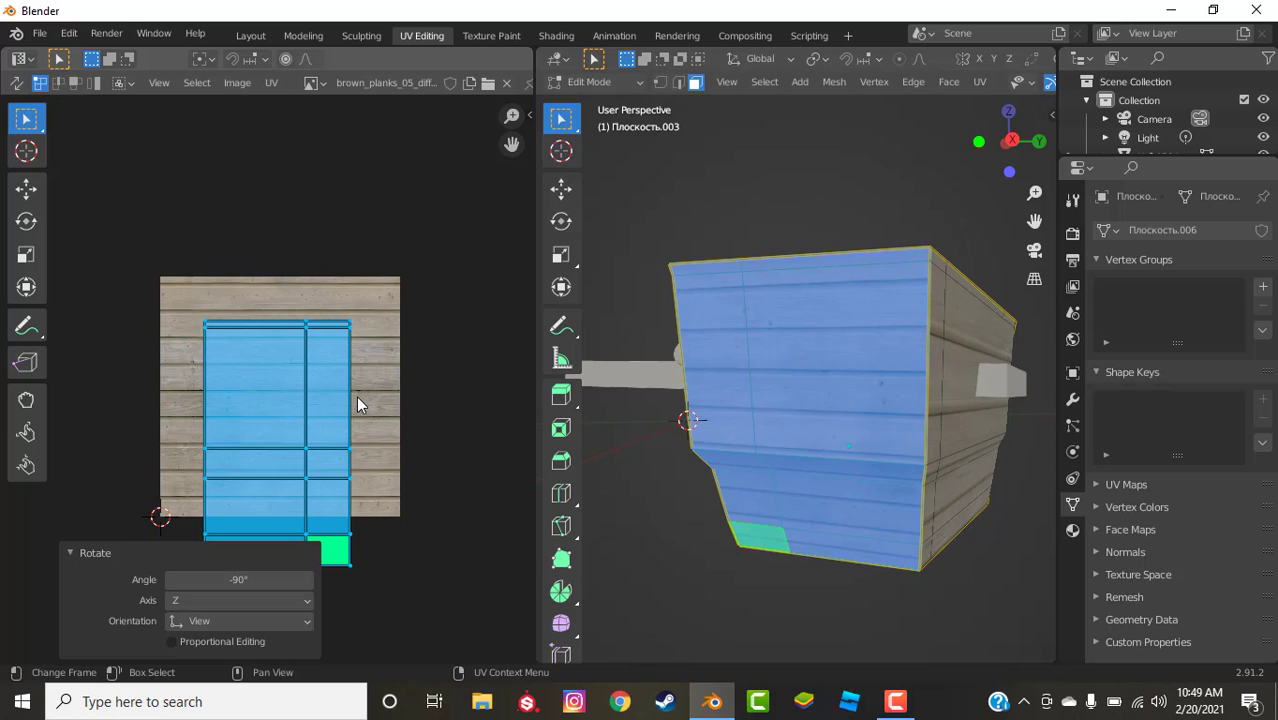
{"action": "middle_click_drag", "start_coordinate": [750, 385], "coordinate": [867, 379]}
{"action": "scroll", "coordinate": [863, 376], "scroll_direction": "up", "scroll_amount": 1}
{"action": "scroll", "coordinate": [864, 378], "scroll_direction": "down", "scroll_amount": 1}
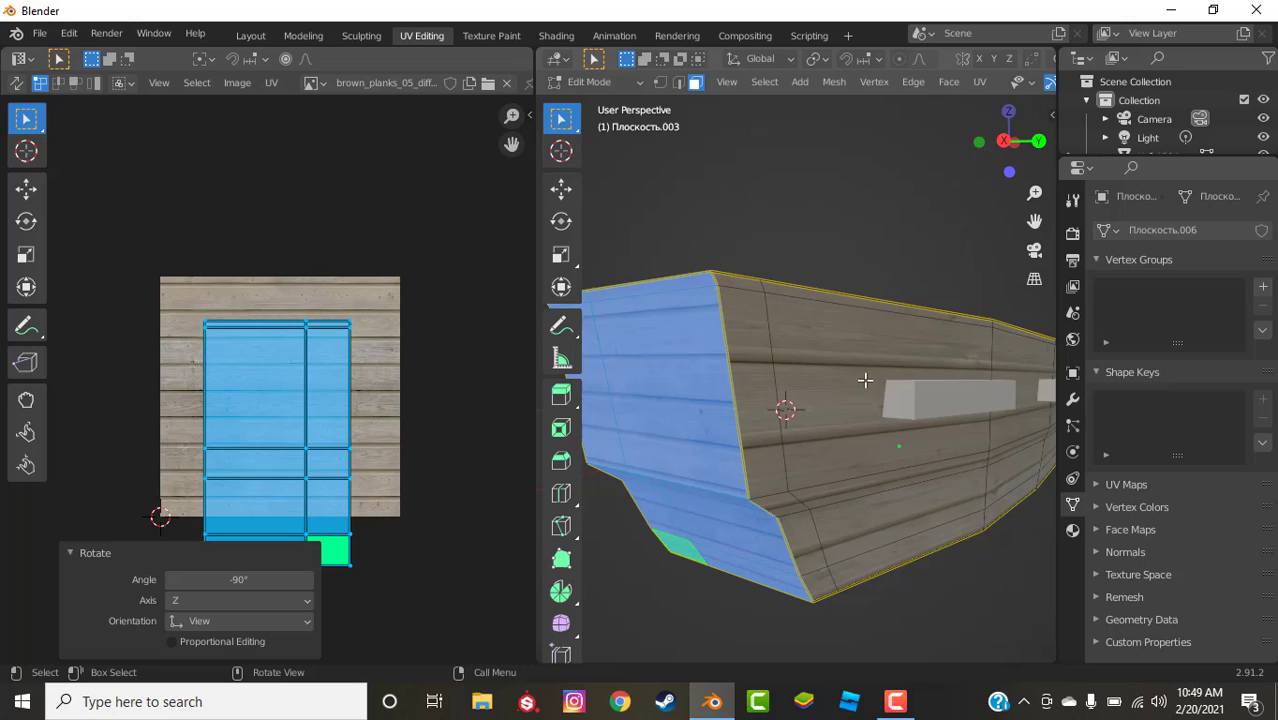
{"action": "key", "text": "s"}
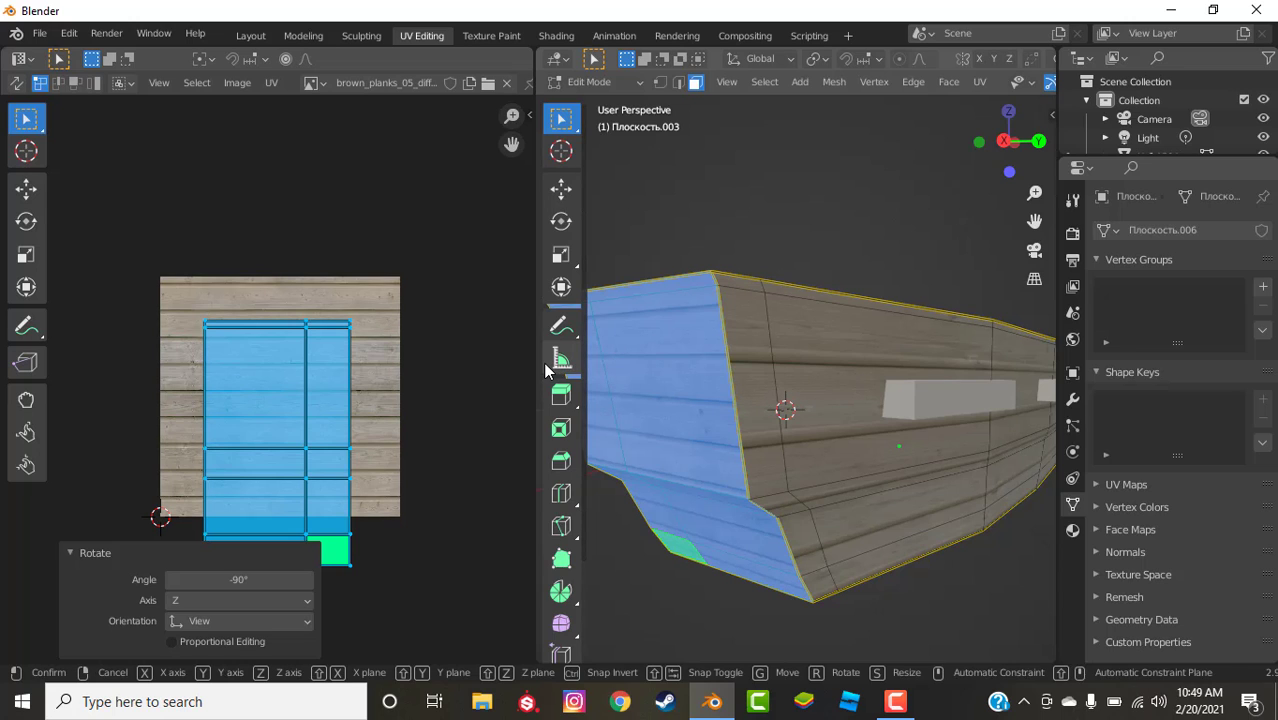
{"action": "key", "text": "y"}
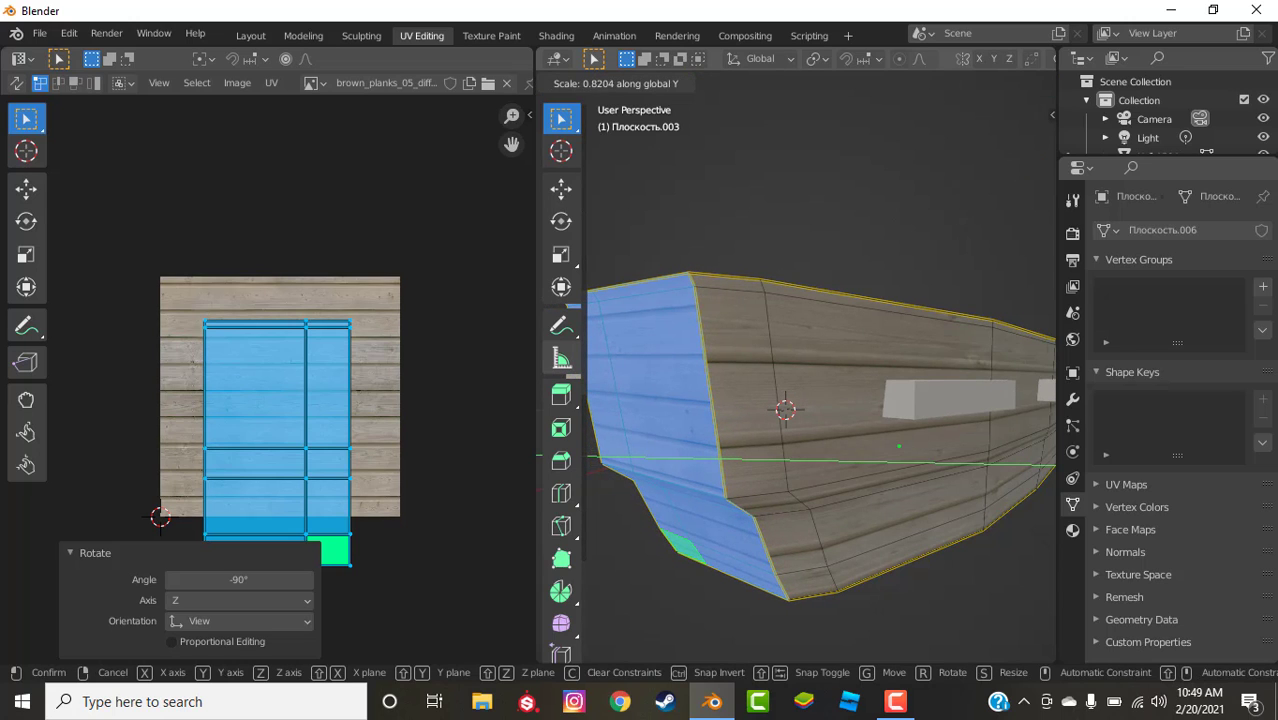
{"action": "left_click", "coordinate": [579, 376]}
{"action": "key", "text": "ctrl+z"}
Shrink the stern's UVs along Y and move them so their lower edge meets the bottom of the plank texture
{"action": "key", "text": "s"}
{"action": "key", "text": "y"}
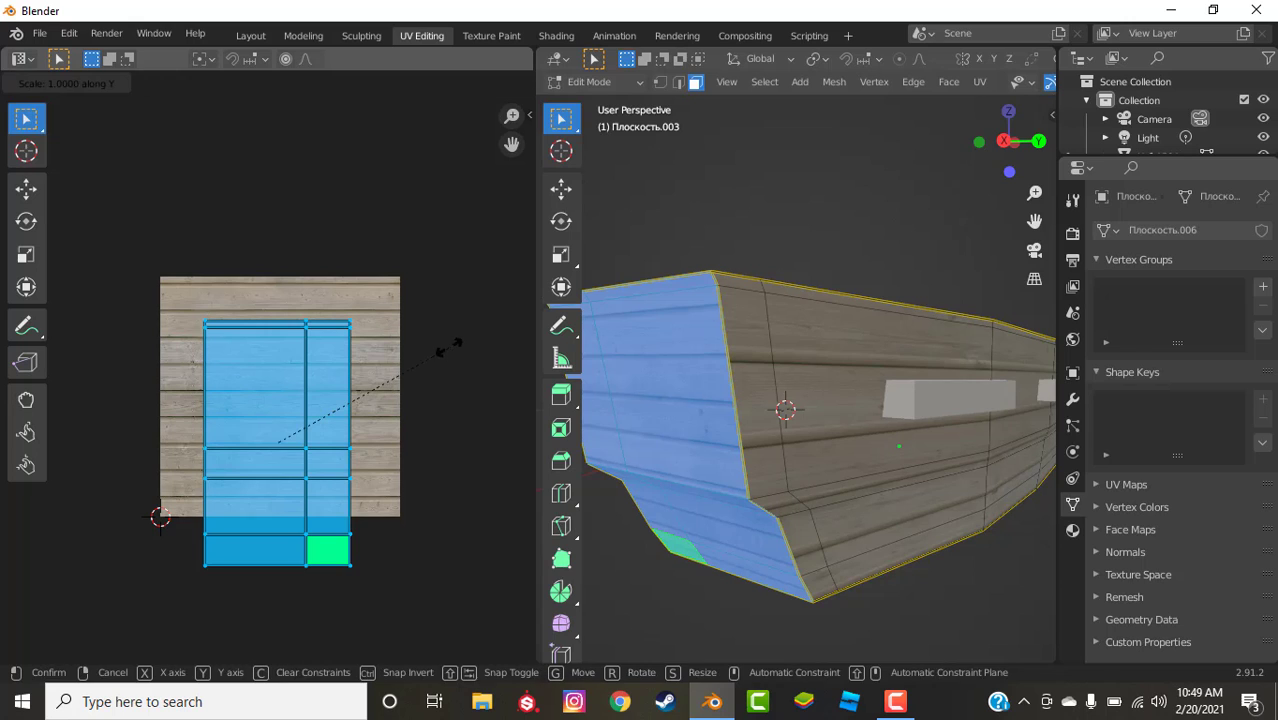
{"action": "left_click", "coordinate": [379, 370]}
{"action": "key", "text": "g"}
{"action": "left_click", "coordinate": [381, 366]}
Scale the stern's UVs by 0.832 along Y and shift them about 0.027 upward along Y
{"action": "key", "text": "s"}
{"action": "key", "text": "y"}
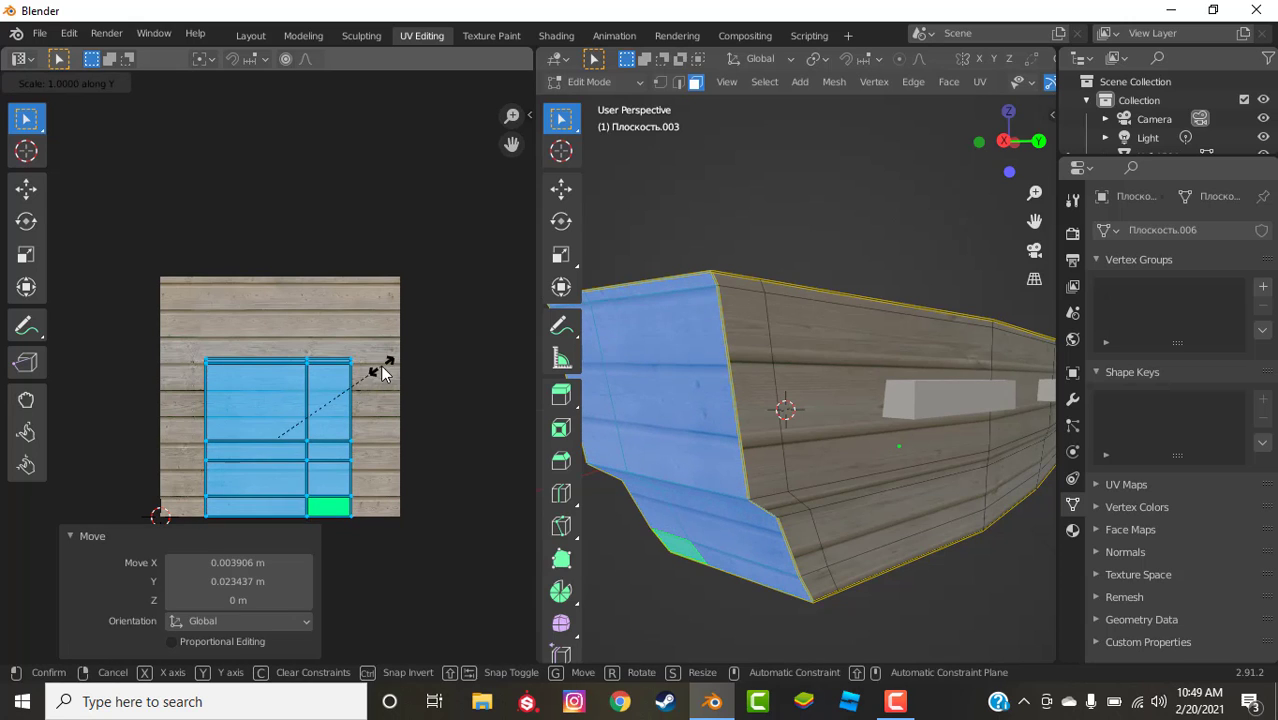
{"action": "left_click", "coordinate": [357, 367]}
{"action": "key", "text": "g"}
{"action": "key", "text": "y"}
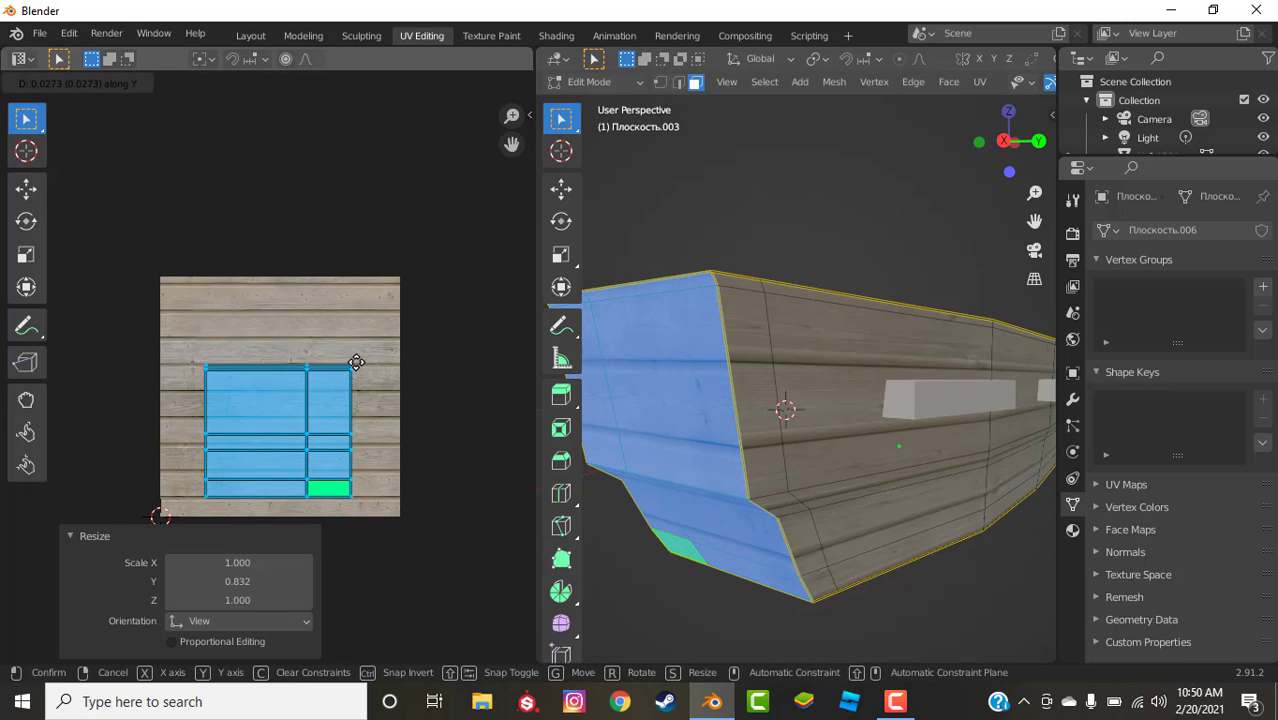
{"action": "left_click", "coordinate": [357, 362]}
Leave edit mode and examine the plank texture inside and outside the hull in the Layout workspace
{"action": "left_click", "coordinate": [662, 248]}
{"action": "middle_click_drag", "start_coordinate": [662, 248], "coordinate": [911, 443]}
{"action": "key", "text": "Tab"}
{"action": "scroll", "coordinate": [871, 473], "scroll_direction": "up", "scroll_amount": 3}
{"action": "scroll", "coordinate": [916, 437], "scroll_direction": "down", "scroll_amount": 6}
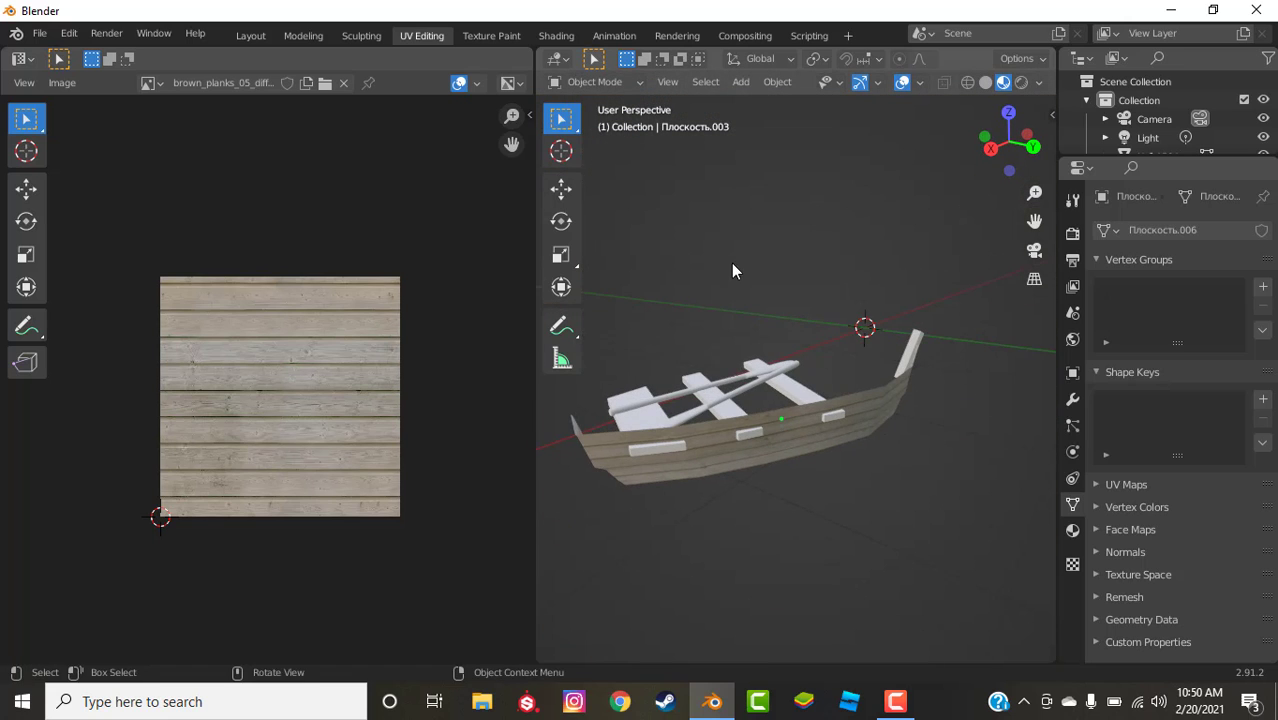
{"action": "left_click", "coordinate": [251, 36]}
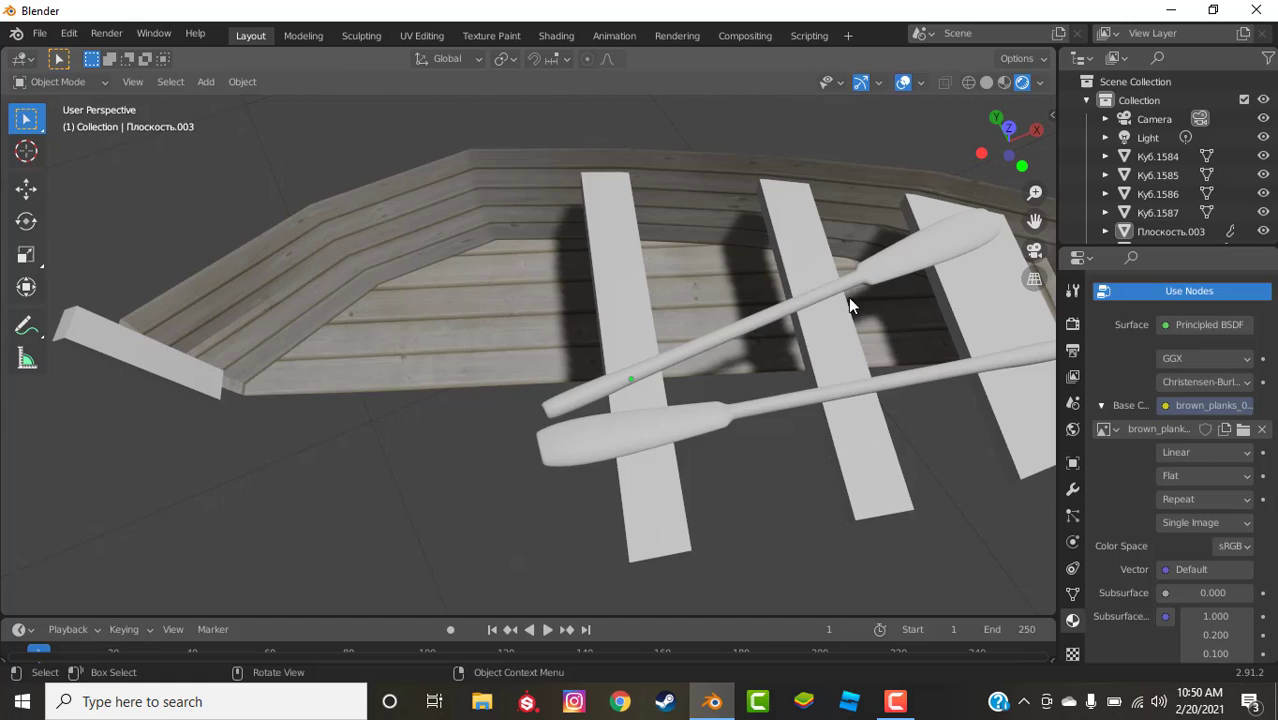
{"action": "middle_click_drag", "start_coordinate": [848, 297], "coordinate": [603, 280]}
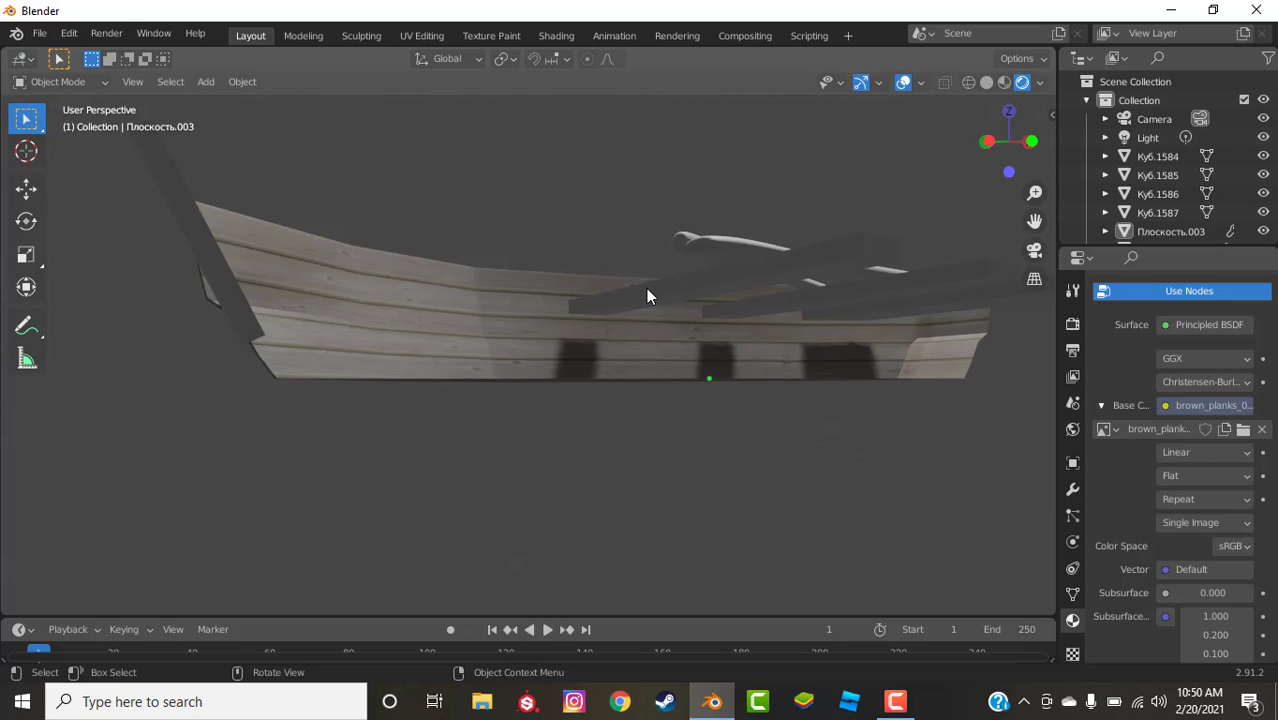
{"action": "mouse_move", "coordinate": [573, 285]}
{"action": "middle_mouse_down"}
{"action": "mouse_move", "coordinate": [508, 300]}
{"action": "mouse_move", "coordinate": [637, 344]}
{"action": "mouse_move", "coordinate": [548, 277]}
{"action": "middle_mouse_up"}
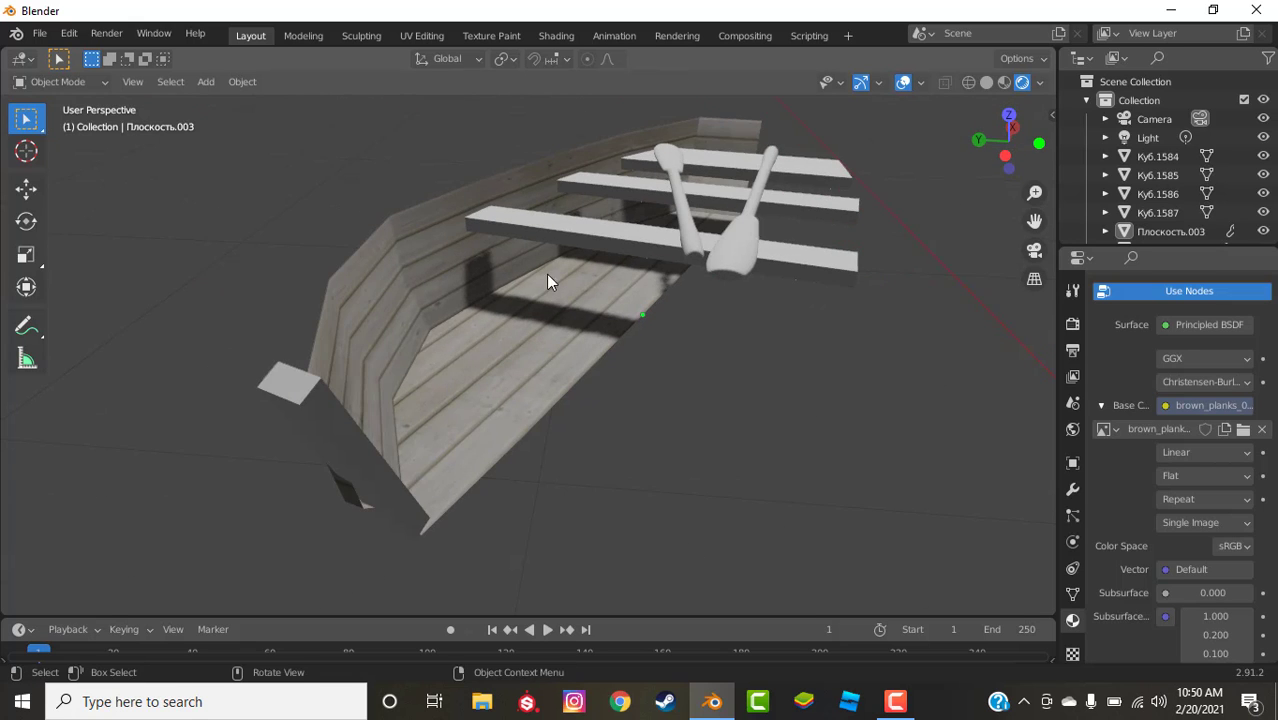
In the Shading workspace, duplicate the plank image texture node and link the copy's Color to the Principled BSDF's Roughness
{"action": "left_click", "coordinate": [553, 36]}
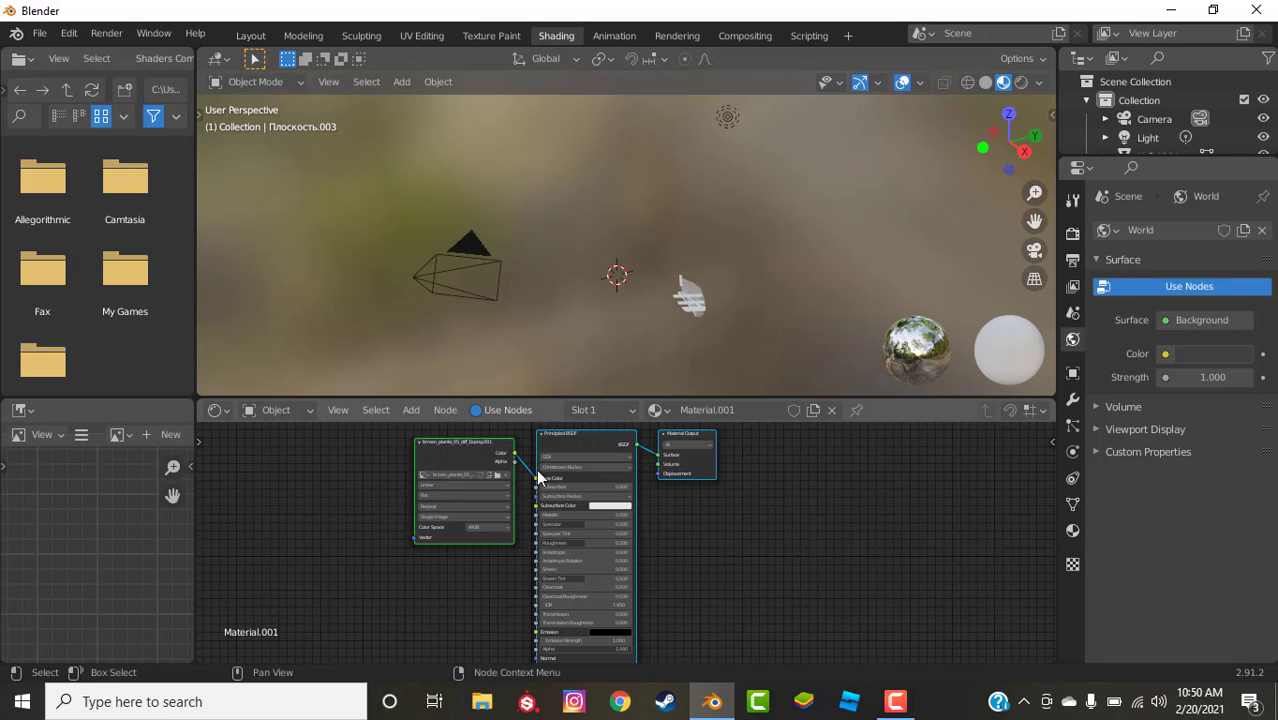
{"action": "scroll", "coordinate": [540, 478], "scroll_direction": "up", "scroll_amount": 2}
{"action": "middle_click_drag", "start_coordinate": [494, 521], "coordinate": [575, 569]}
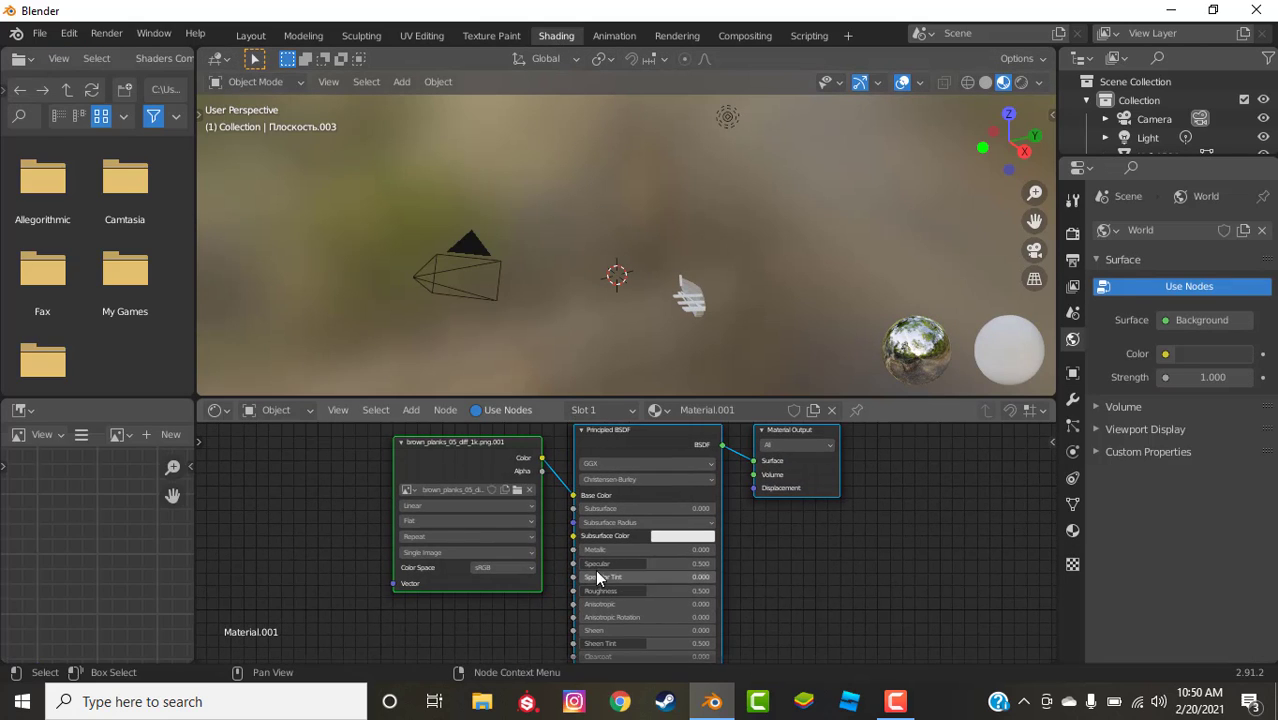
{"action": "left_click", "coordinate": [483, 465]}
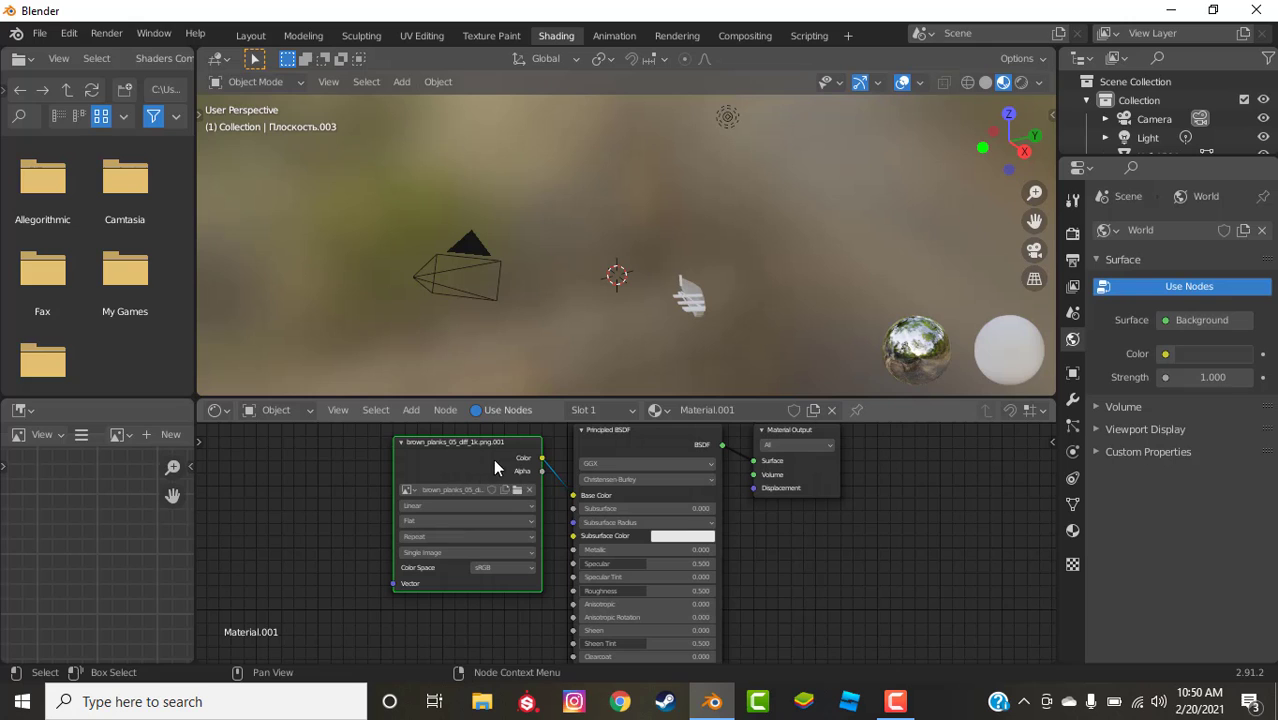
{"action": "key", "text": "shift+d"}
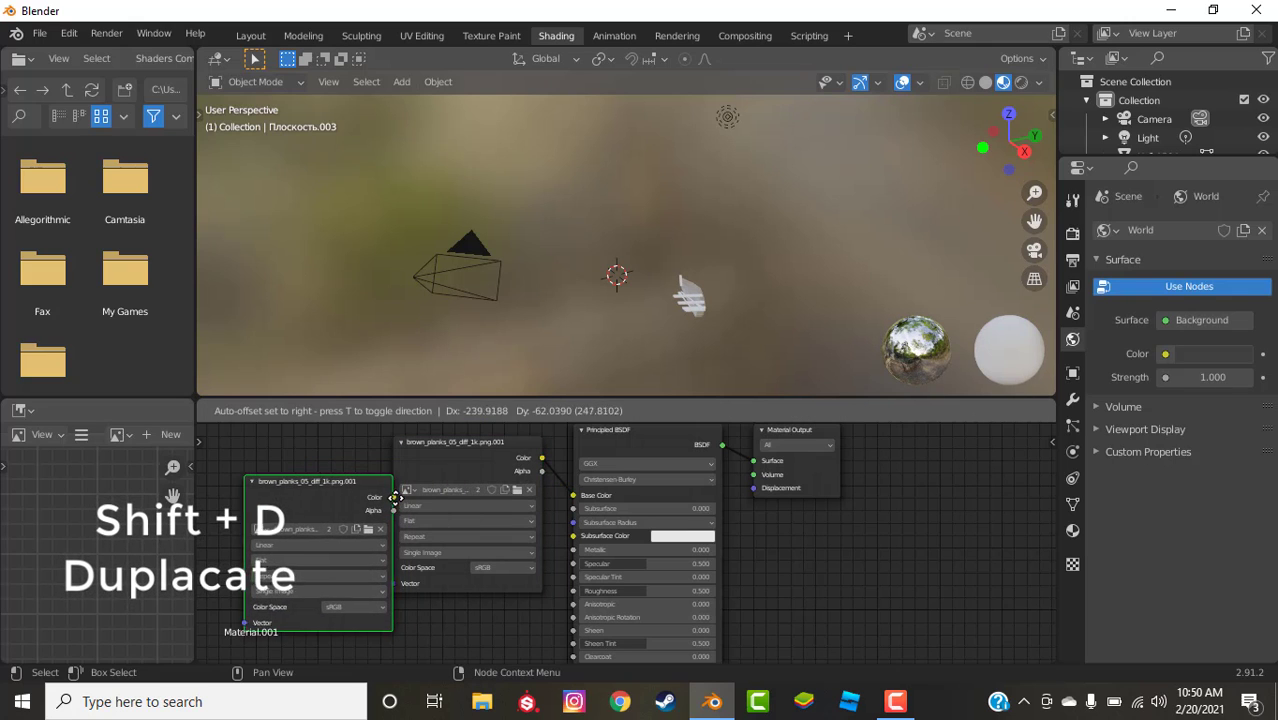
{"action": "left_click", "coordinate": [368, 495]}
{"action": "middle_click_drag", "start_coordinate": [381, 499], "coordinate": [391, 465]}
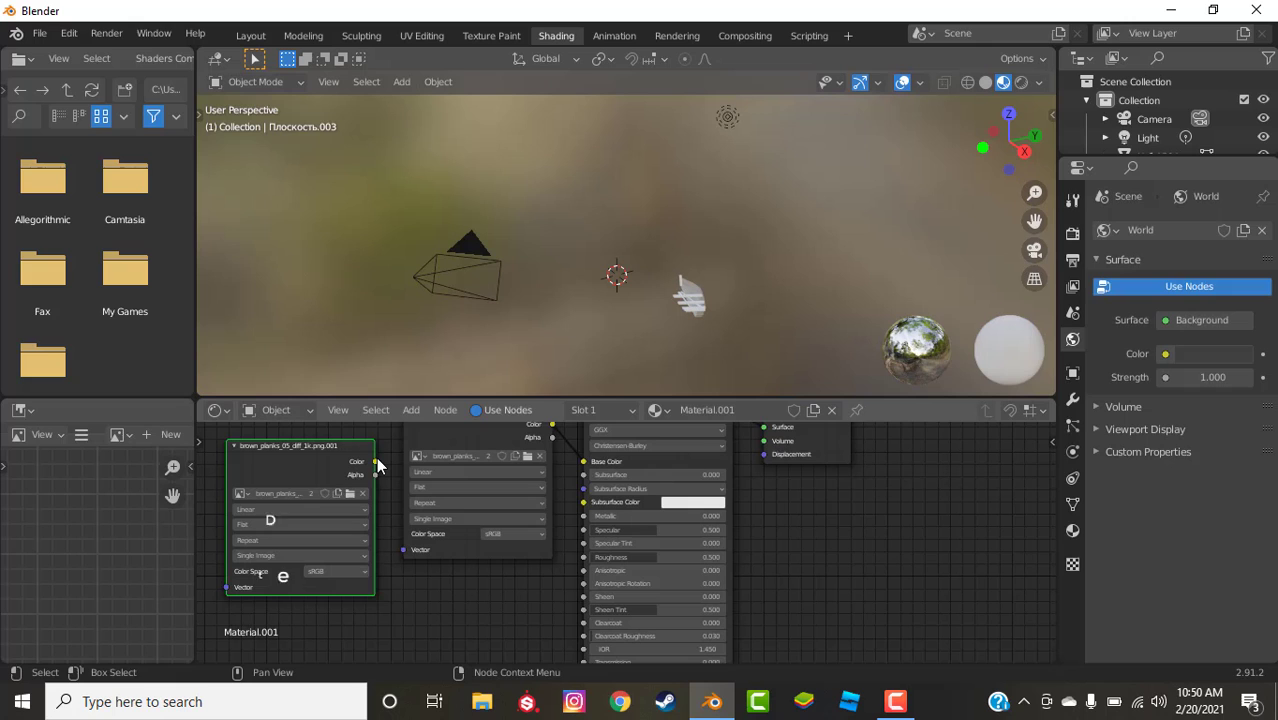
{"action": "left_click_drag", "start_coordinate": [375, 462], "coordinate": [583, 557]}
Select the boat hull and frame it in the material preview viewport
{"action": "scroll", "coordinate": [658, 321], "scroll_direction": "up", "scroll_amount": 5}
{"action": "middle_click_drag", "start_coordinate": [801, 376], "coordinate": [713, 314], "text": "shift"}
{"action": "left_click", "coordinate": [753, 343]}
{"action": "key", "text": "KP_Decimal"}
{"action": "scroll", "coordinate": [670, 300], "scroll_direction": "up", "scroll_amount": 4}
{"action": "scroll", "coordinate": [696, 314], "scroll_direction": "down", "scroll_amount": 5}
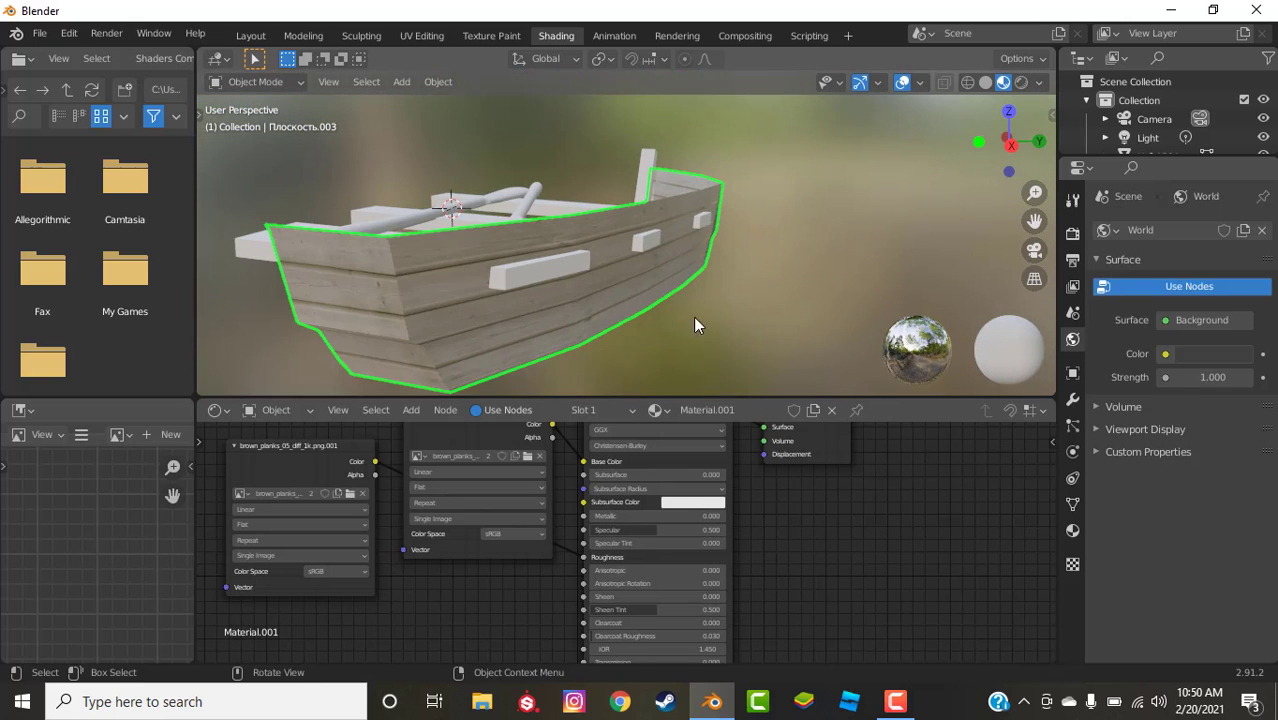
Add a Bump node below the image texture node linked to Base Color
{"action": "middle_click_drag", "start_coordinate": [438, 574], "coordinate": [469, 544]}
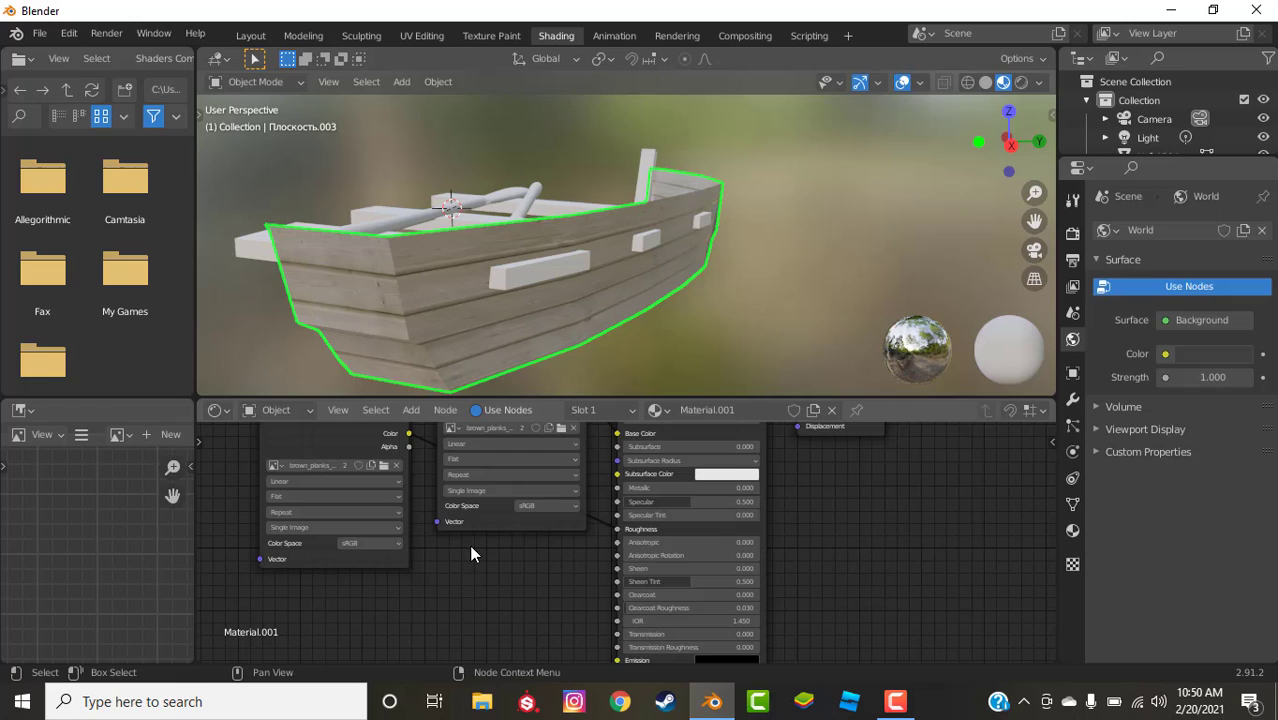
{"action": "key", "text": "shift+a"}
{"action": "left_click", "coordinate": [453, 459]}
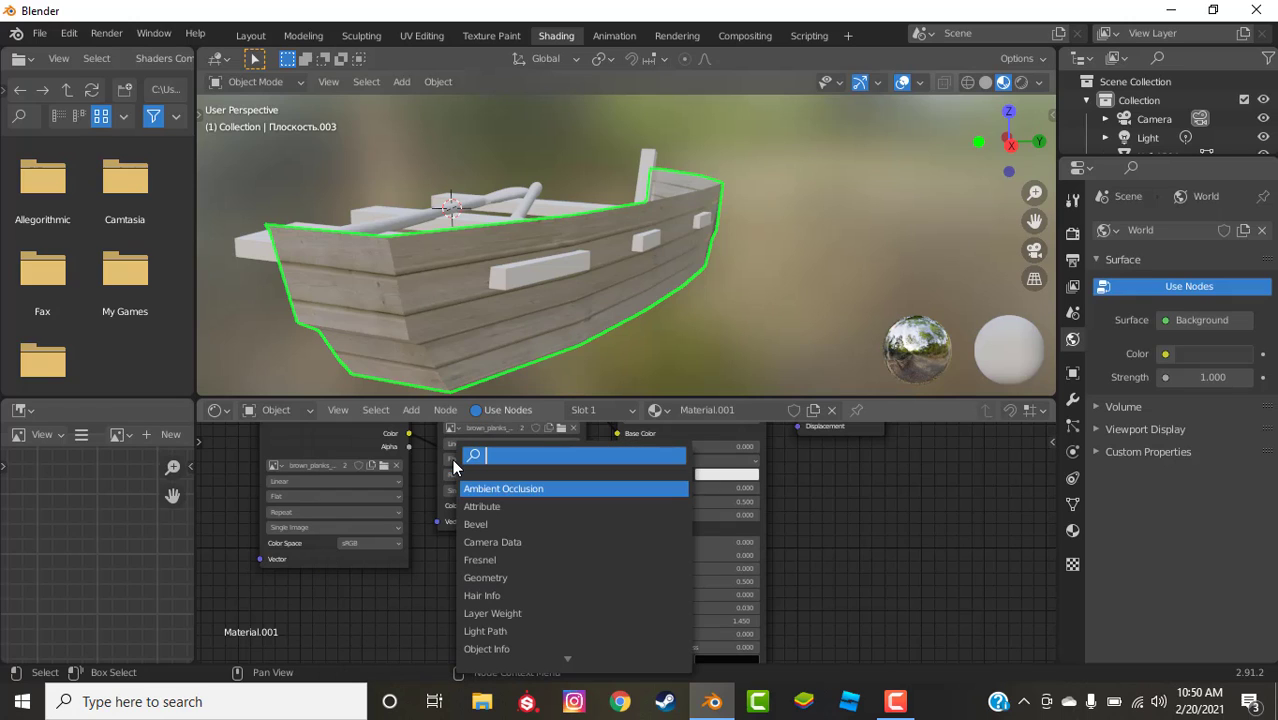
{"action": "type", "text": "bumb"}
{"action": "key", "text": "Return"}
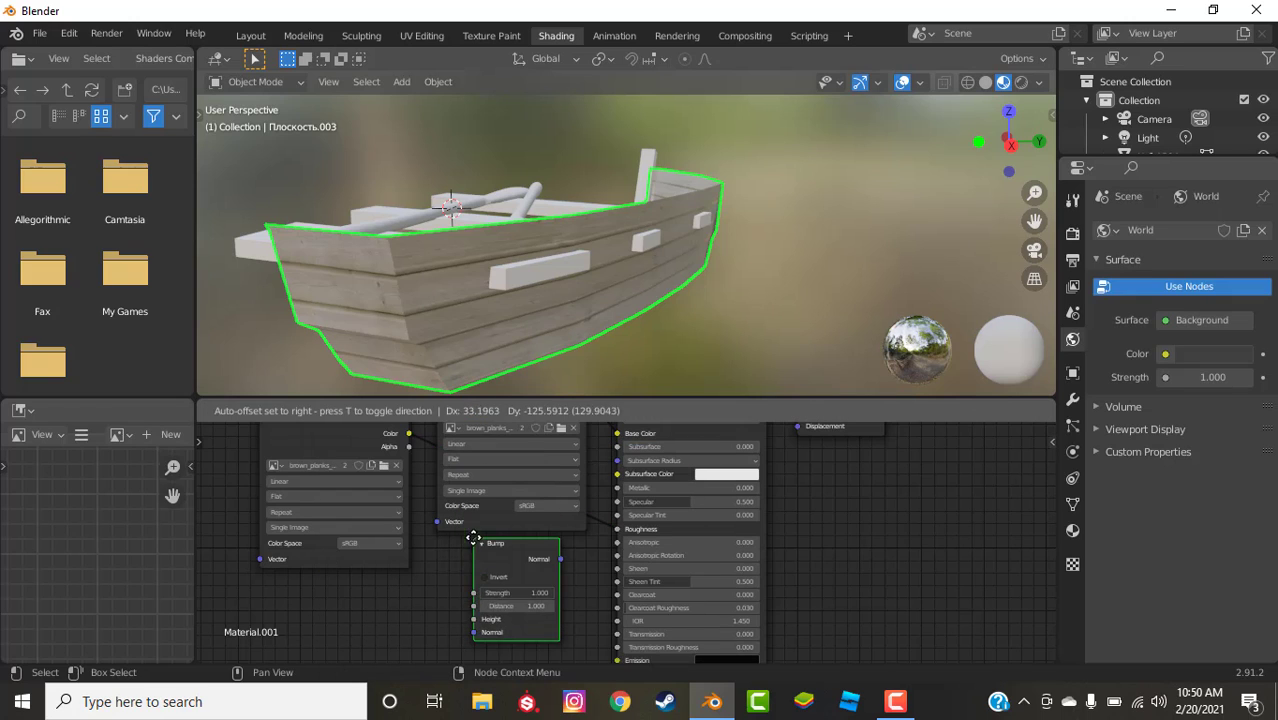
{"action": "left_click", "coordinate": [470, 545]}
Link the duplicated image texture's Color to the Bump node's Height, and the Bump's Normal output to the Principled BSDF's Normal
{"action": "middle_click_drag", "start_coordinate": [538, 320], "coordinate": [508, 294]}
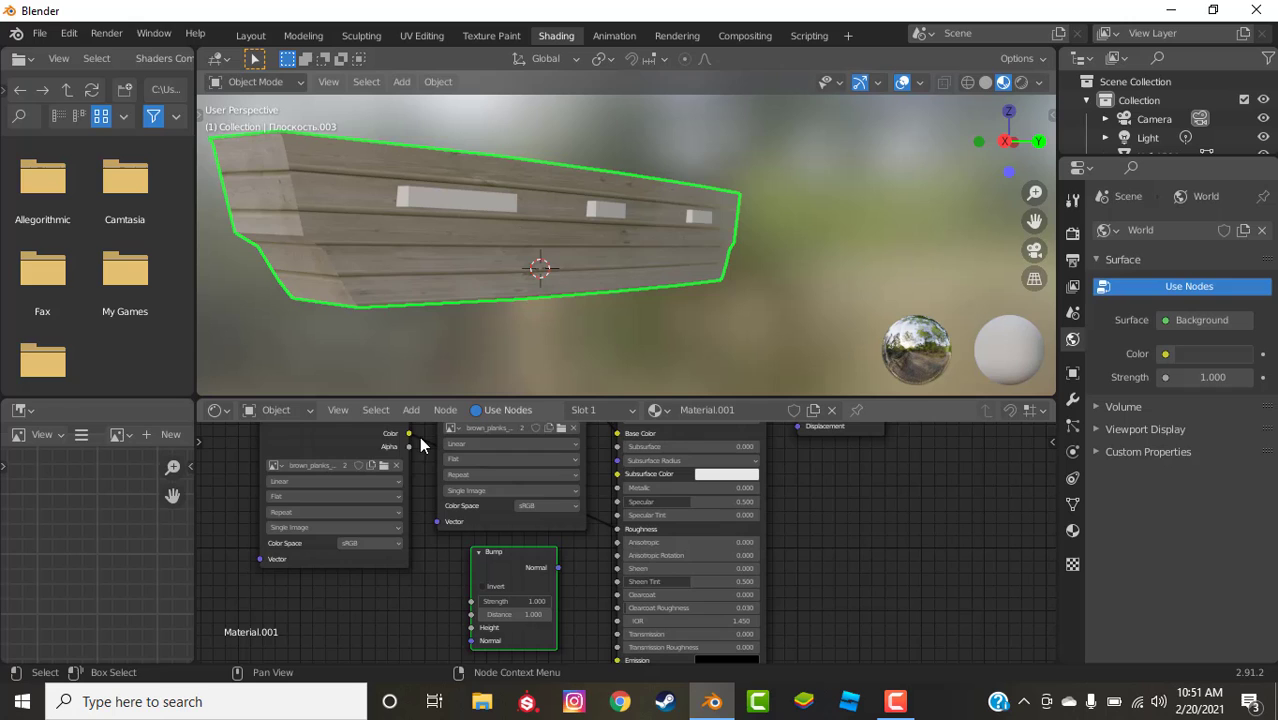
{"action": "left_click_drag", "start_coordinate": [408, 434], "coordinate": [429, 530]}
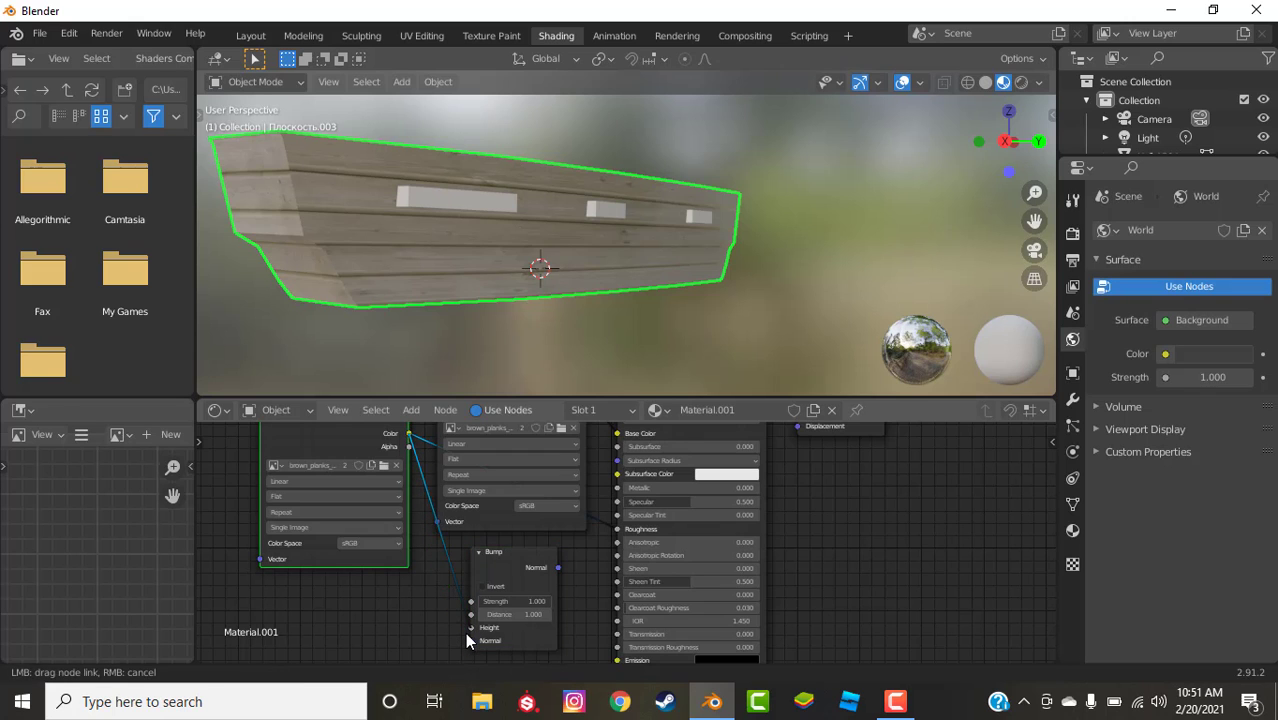
{"action": "left_click_drag", "start_coordinate": [465, 632], "coordinate": [466, 631]}
{"action": "scroll", "coordinate": [580, 563], "scroll_direction": "down", "scroll_amount": 2}
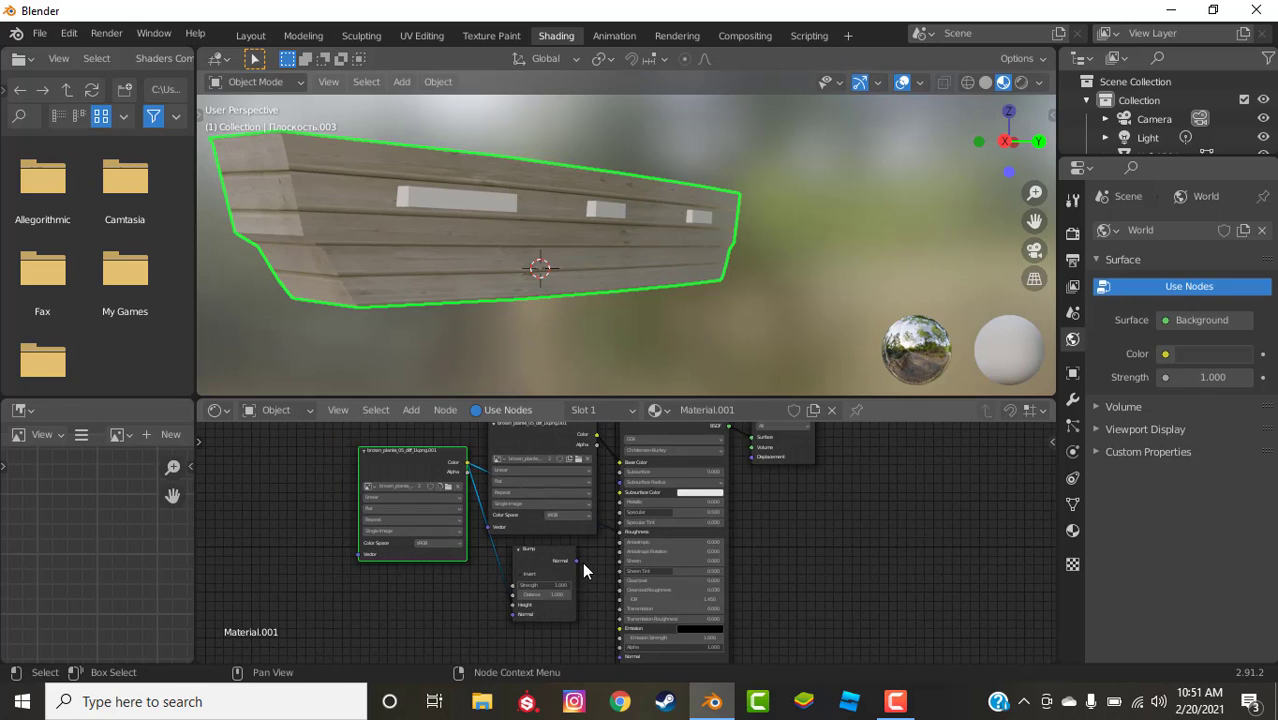
{"action": "middle_click_drag", "start_coordinate": [582, 562], "coordinate": [589, 504]}
{"action": "left_click_drag", "start_coordinate": [582, 509], "coordinate": [626, 605]}
Reduce the Bump node's Strength to soften the wood-grain relief on the hull
{"action": "scroll", "coordinate": [576, 292], "scroll_direction": "up", "scroll_amount": 3}
{"action": "middle_click_drag", "start_coordinate": [576, 292], "coordinate": [655, 322]}
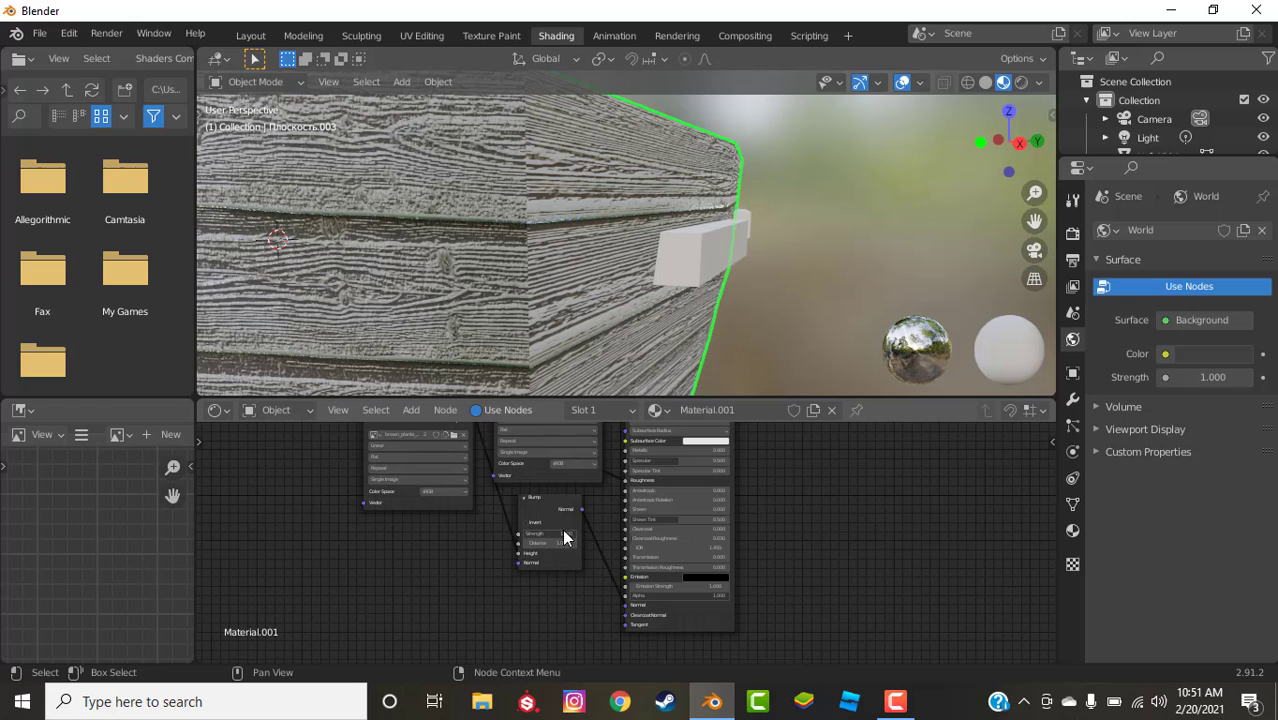
{"action": "left_click_drag", "start_coordinate": [566, 533], "coordinate": [512, 533]}
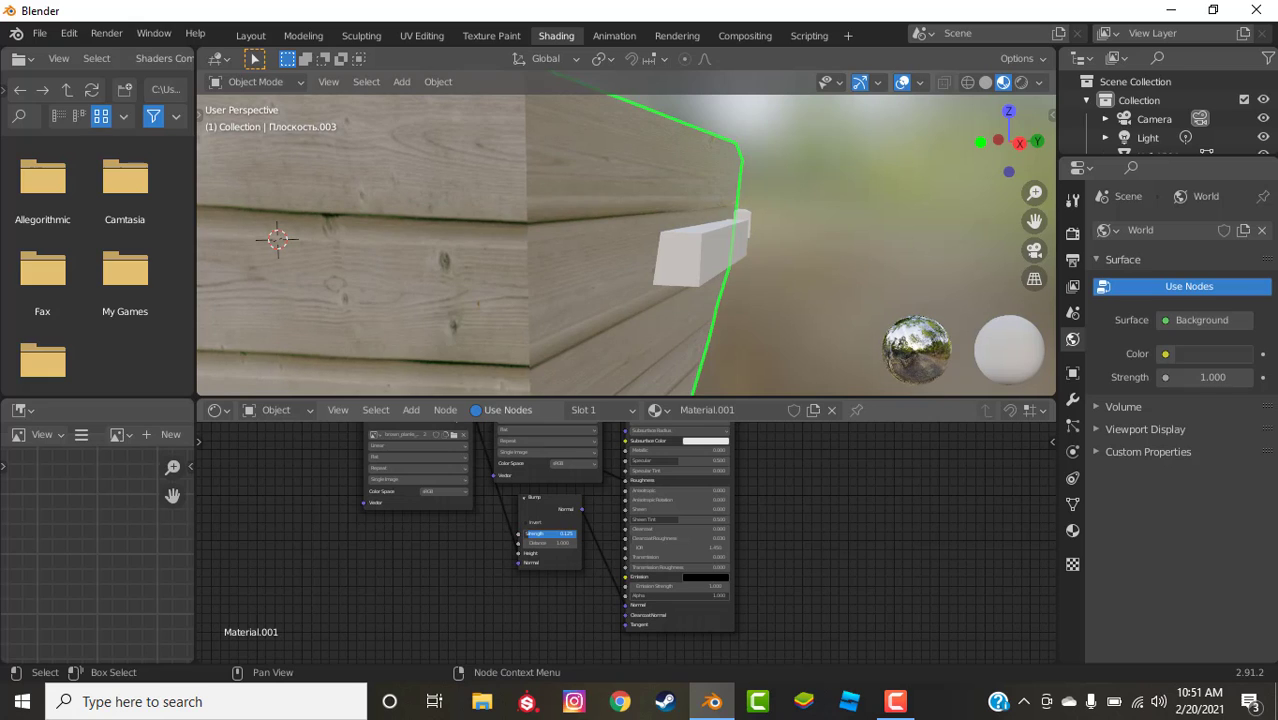
{"action": "left_click_drag", "start_coordinate": [536, 533], "coordinate": [544, 533]}
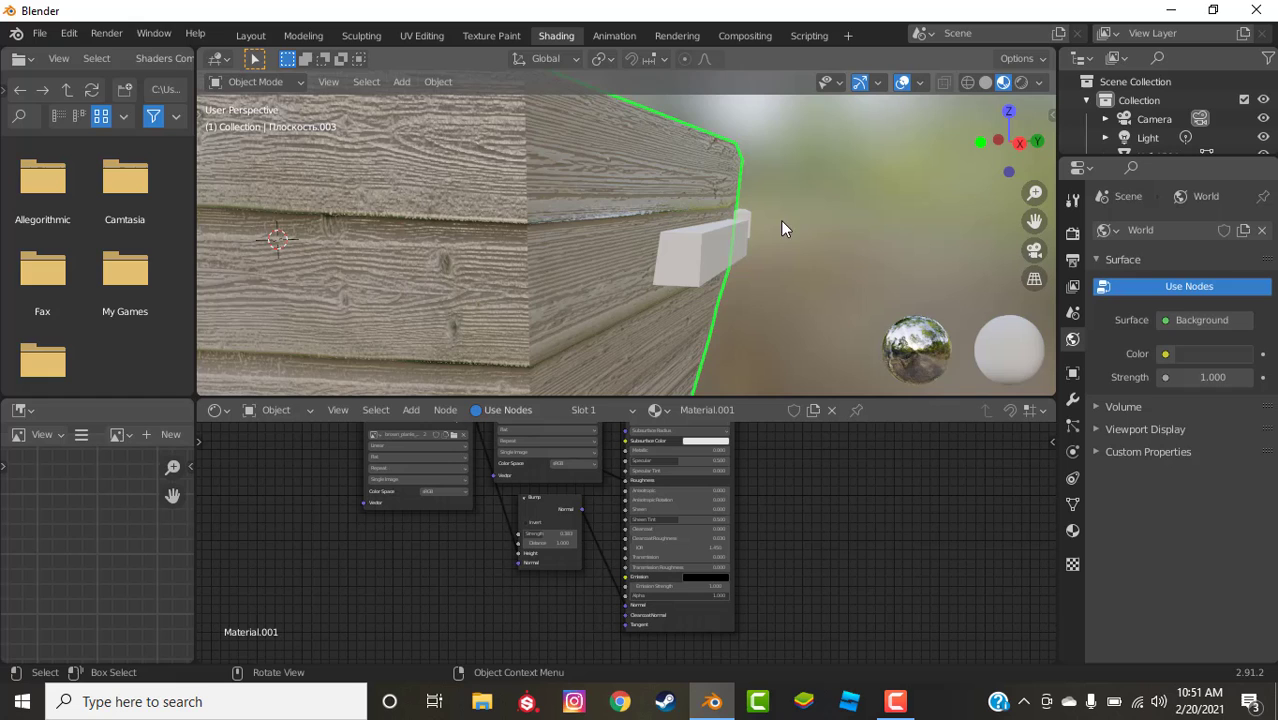
Deselect the hull and set the scene's render engine to Cycles
{"action": "left_click", "coordinate": [826, 236]}
{"action": "middle_click_drag", "start_coordinate": [826, 236], "coordinate": [1040, 240]}
{"action": "left_click", "coordinate": [1073, 233]}
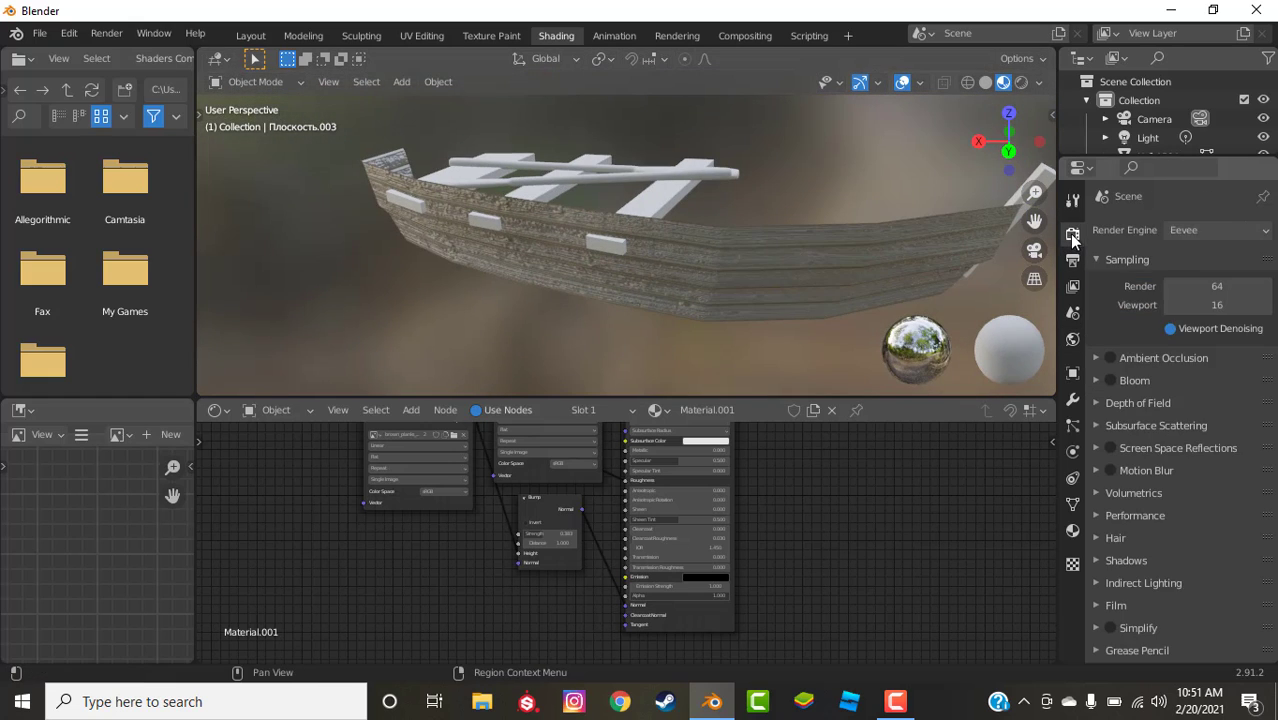
{"action": "left_click", "coordinate": [1184, 230]}
{"action": "left_click", "coordinate": [1167, 299]}
{"action": "middle_click_drag", "start_coordinate": [944, 218], "coordinate": [692, 258]}
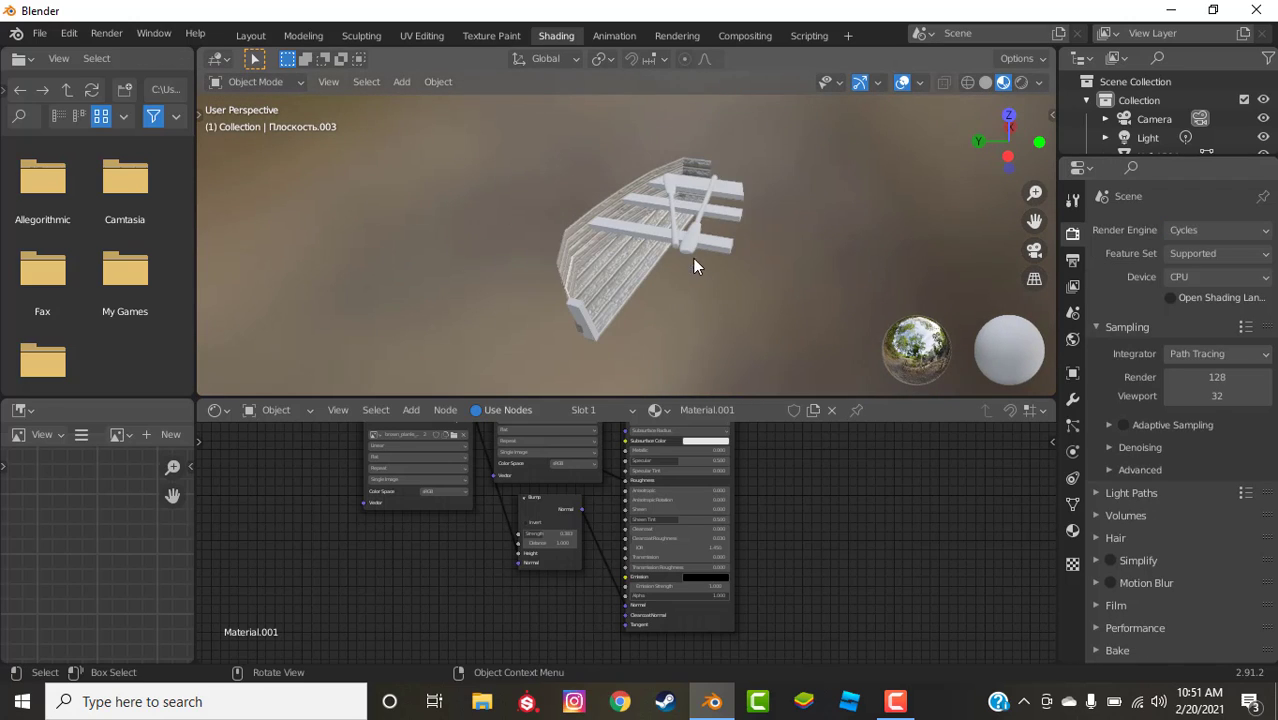
Back in the Layout workspace, assign an Environment Texture to the world background's Color
{"action": "left_click", "coordinate": [241, 40]}
{"action": "middle_click_drag", "start_coordinate": [602, 307], "coordinate": [633, 308]}
{"action": "scroll", "coordinate": [581, 257], "scroll_direction": "down", "scroll_amount": 4}
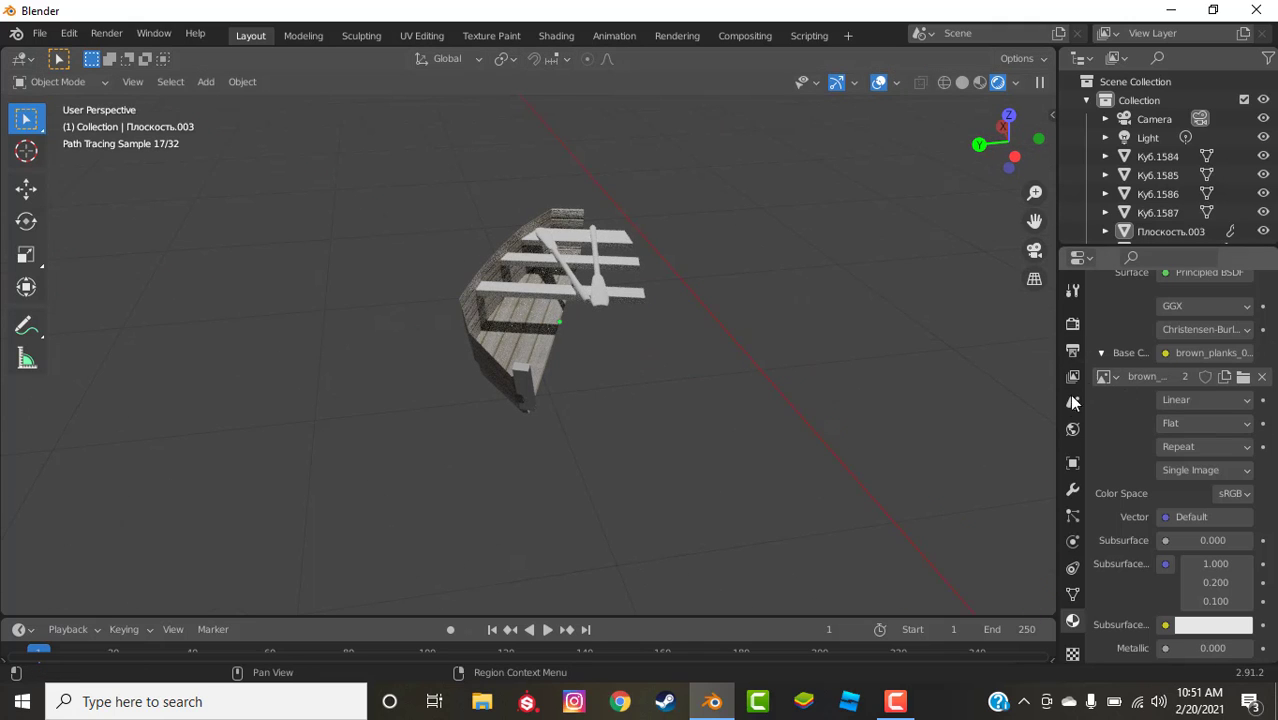
{"action": "left_click", "coordinate": [1072, 429]}
{"action": "left_click", "coordinate": [1164, 433]}
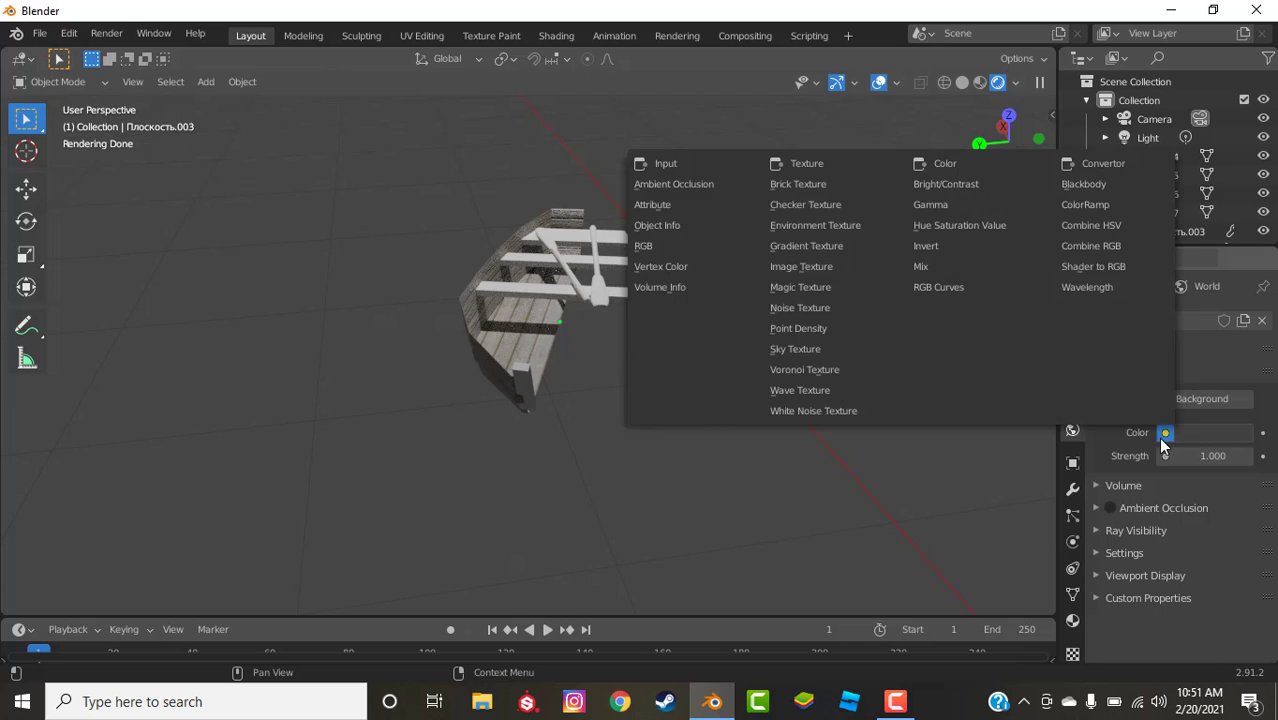
{"action": "left_click", "coordinate": [815, 226]}
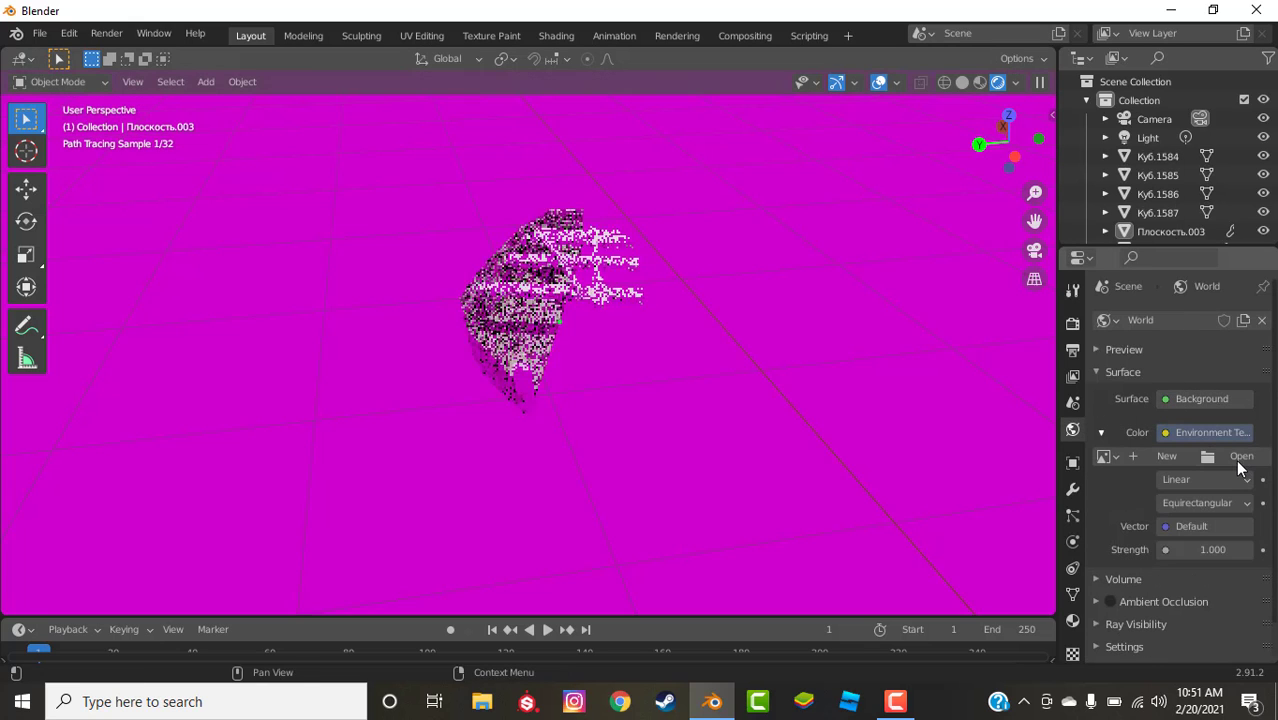
Load sky_lightblue_adjusted.jpg from the Pictures folder as the world's environment image
{"action": "left_click", "coordinate": [1240, 456]}
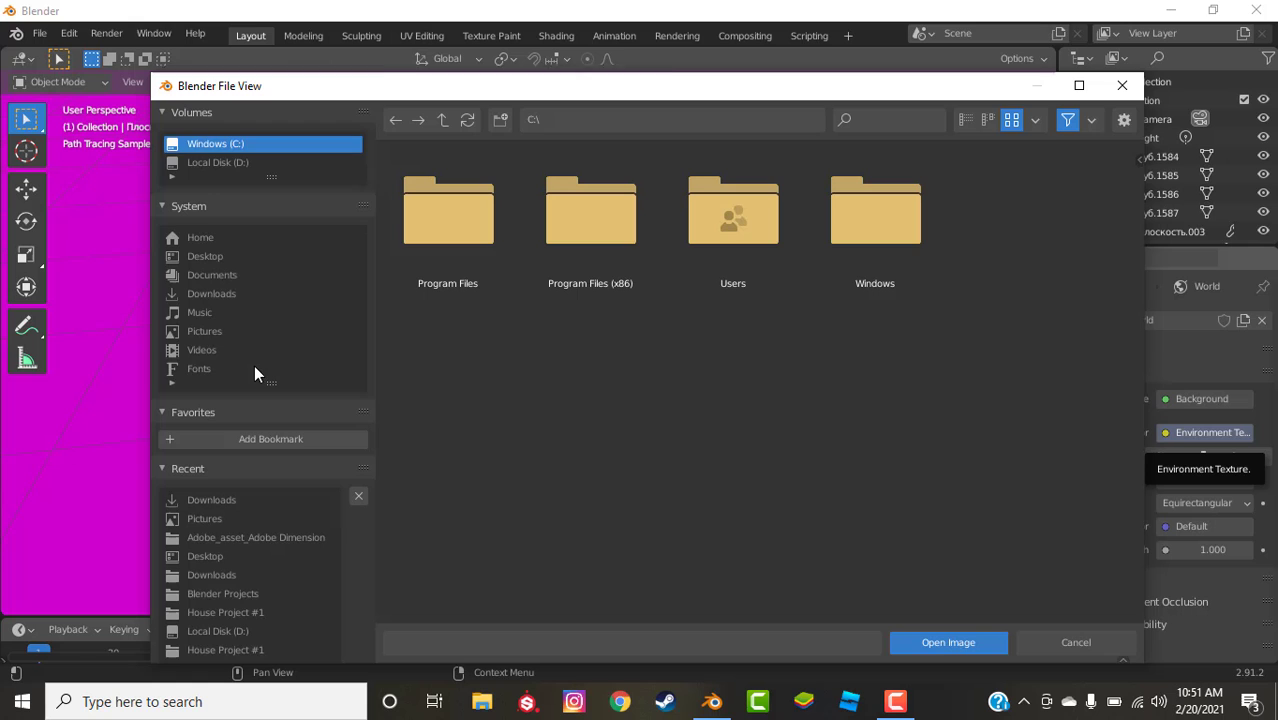
{"action": "left_click", "coordinate": [294, 314]}
{"action": "left_click", "coordinate": [292, 331]}
{"action": "scroll", "coordinate": [612, 278], "scroll_direction": "down", "scroll_amount": 4}
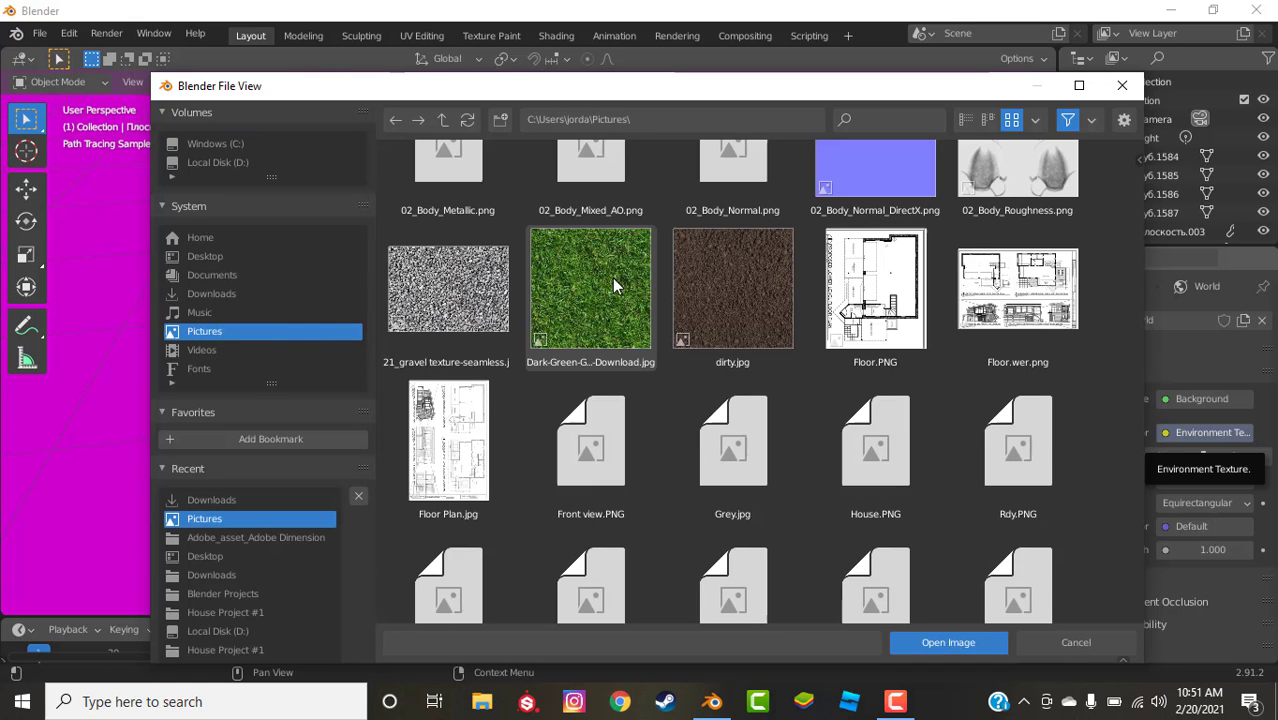
{"action": "scroll", "coordinate": [744, 325], "scroll_direction": "down", "scroll_amount": 3}
{"action": "scroll", "coordinate": [864, 466], "scroll_direction": "up", "scroll_amount": 1}
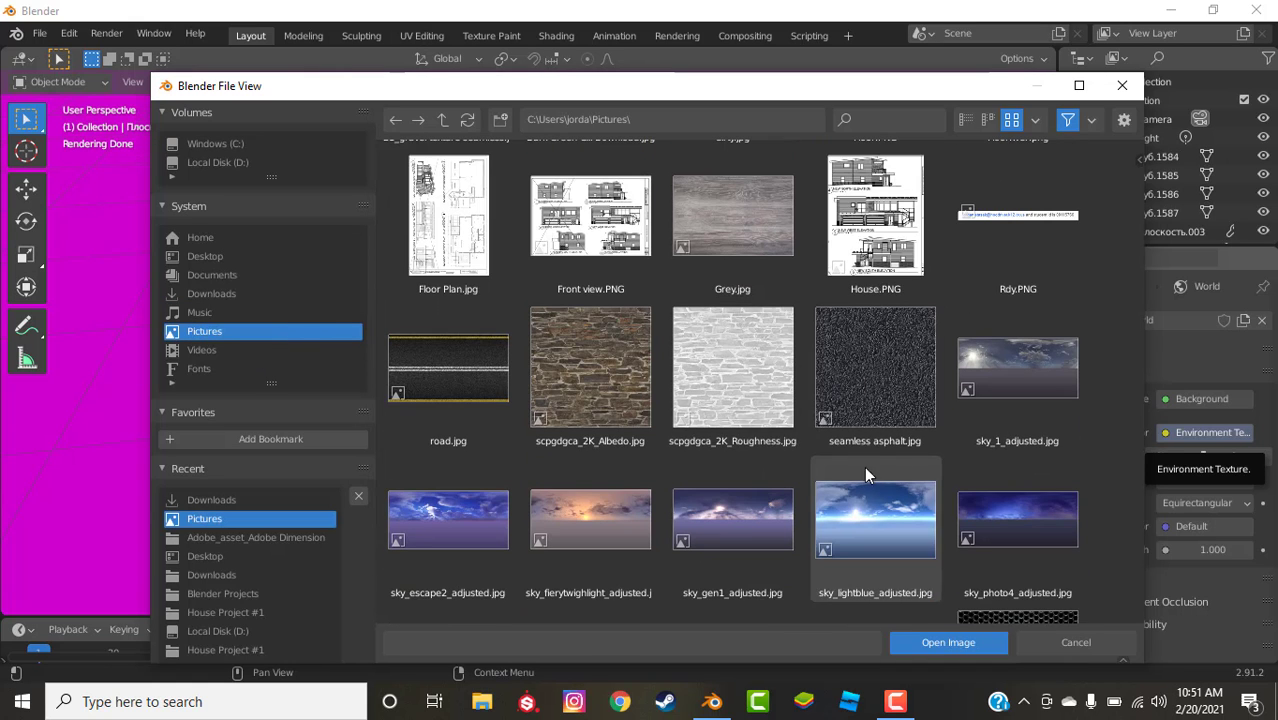
{"action": "double_click", "coordinate": [867, 475]}
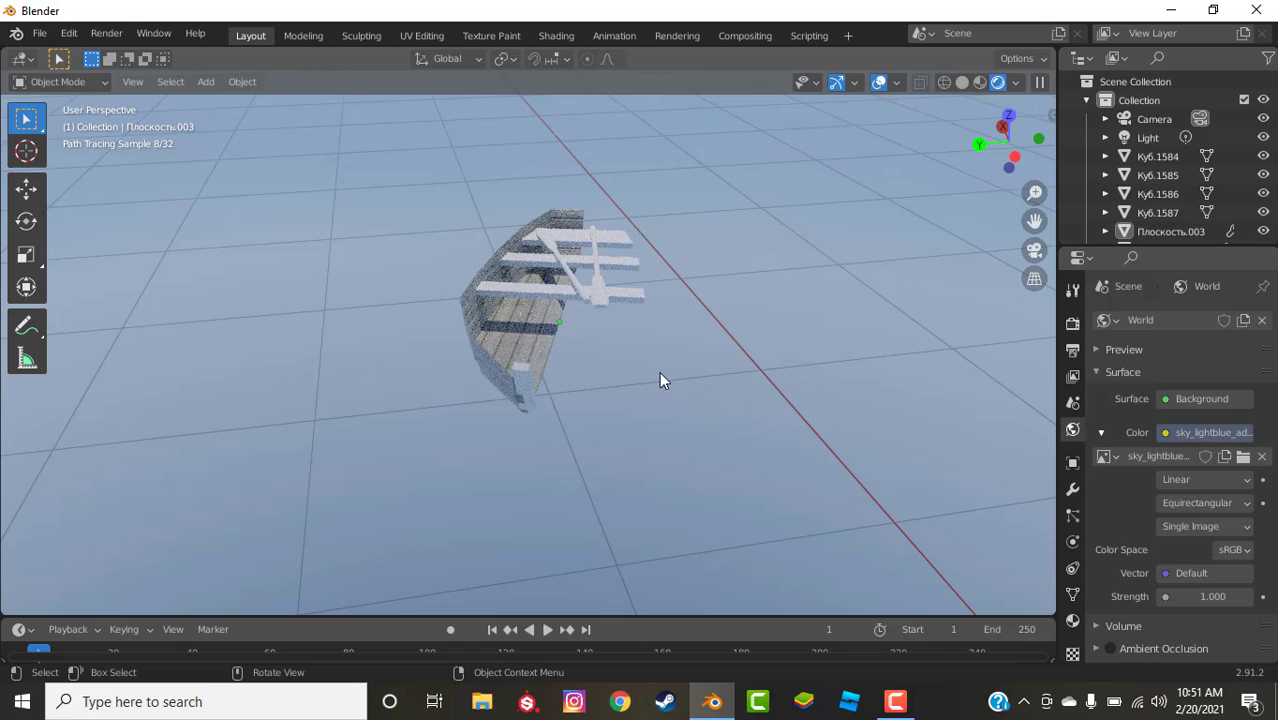
Enable viewport display of the hull's Mirror, Solidify and Subdivision modifiers, and deselect the hull
{"action": "left_click", "coordinate": [539, 345]}
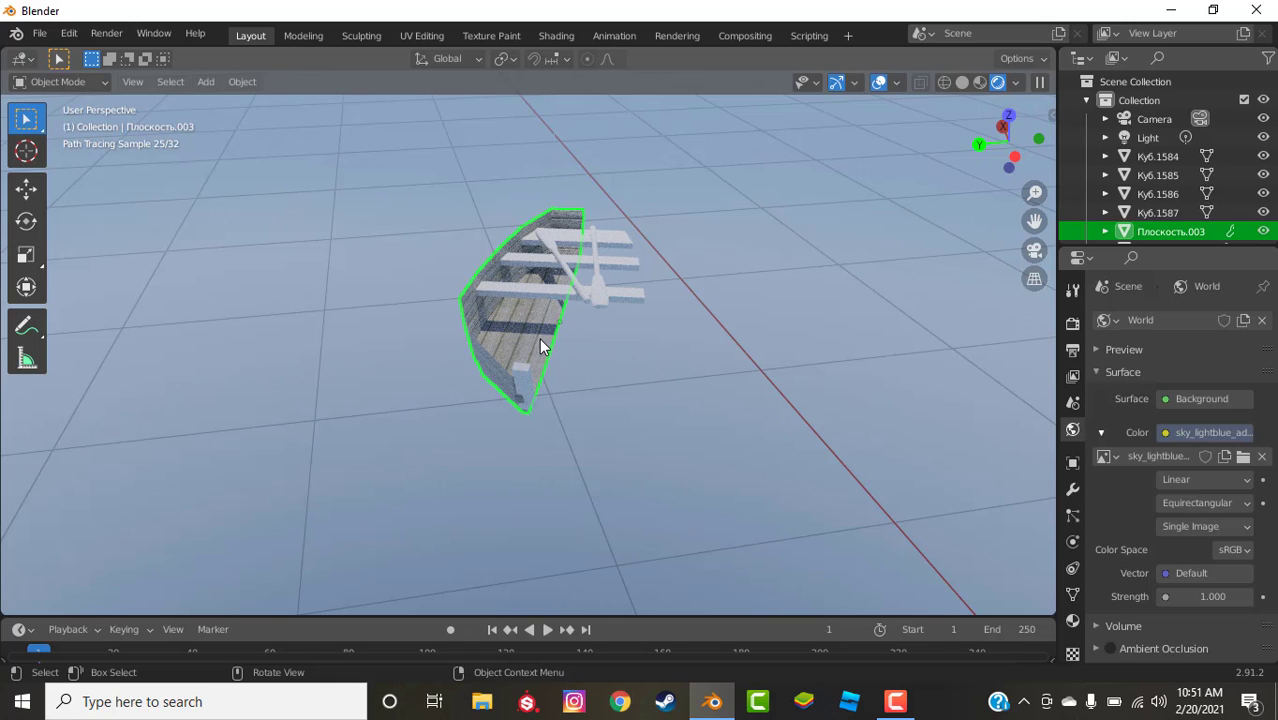
{"action": "left_click", "coordinate": [1072, 489]}
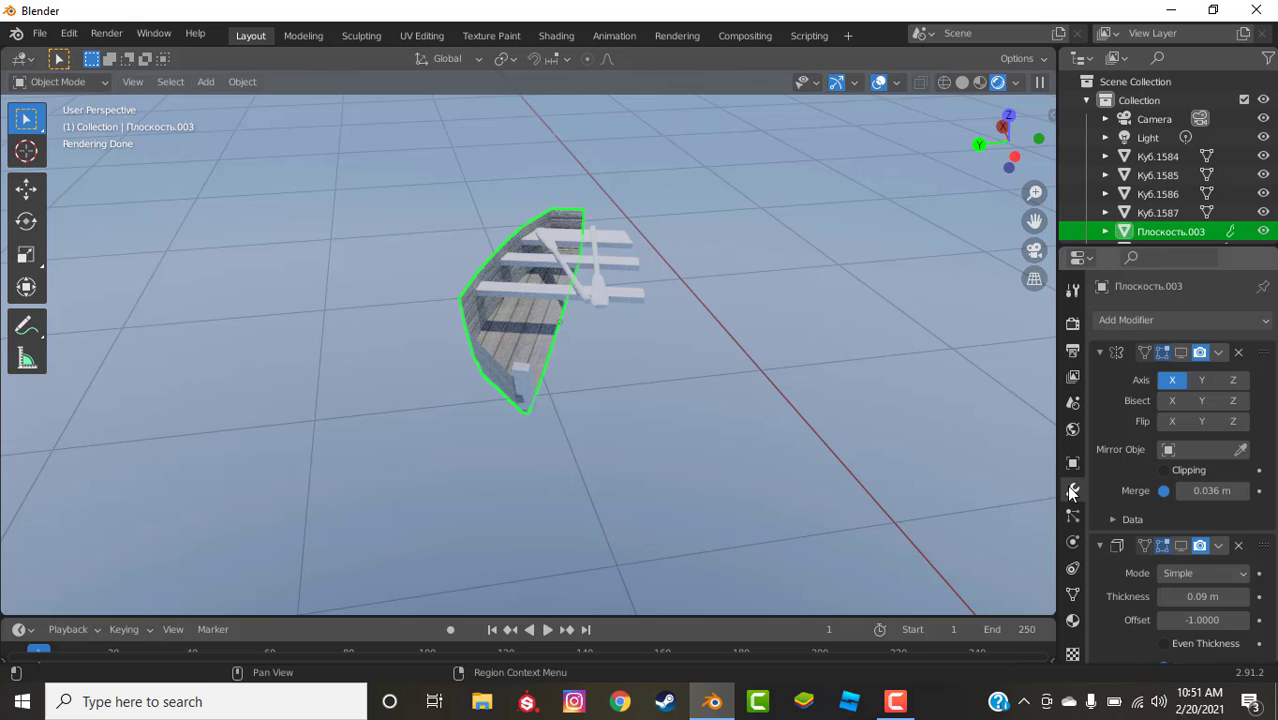
{"action": "left_click", "coordinate": [1180, 352]}
{"action": "scroll", "coordinate": [1195, 450], "scroll_direction": "down", "scroll_amount": 3}
{"action": "left_click", "coordinate": [1182, 432]}
{"action": "scroll", "coordinate": [1197, 459], "scroll_direction": "down", "scroll_amount": 5}
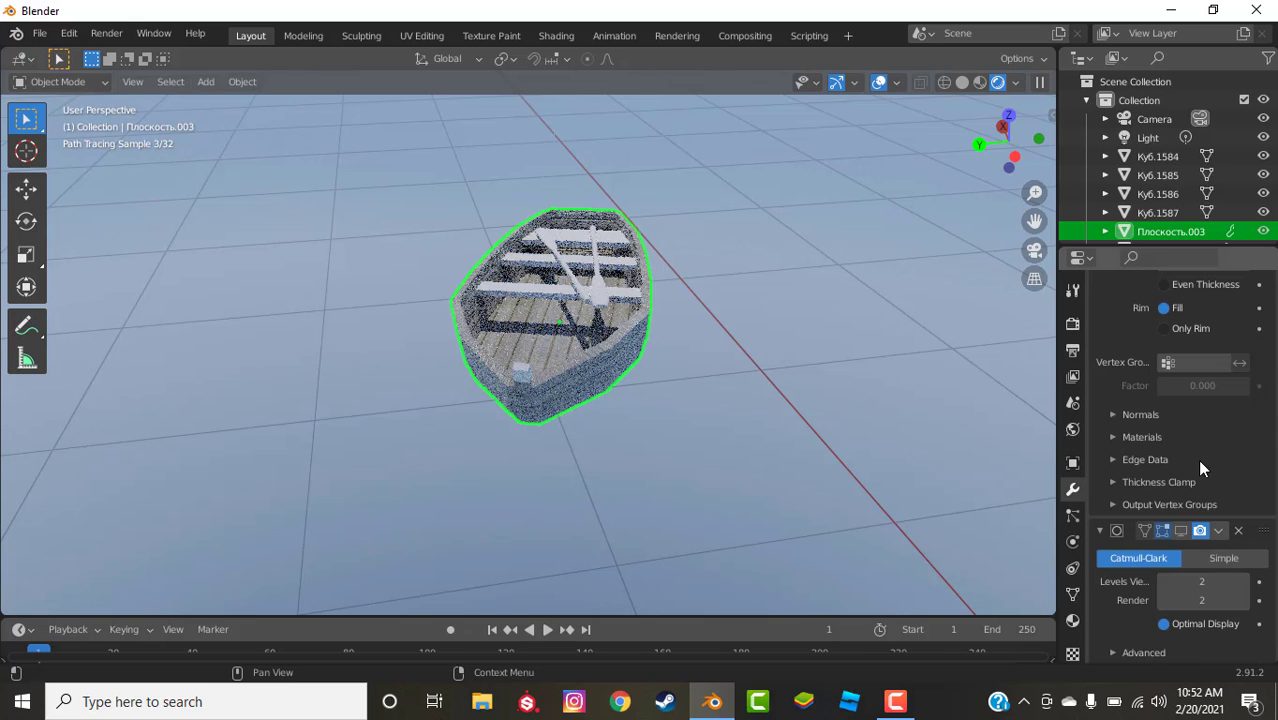
{"action": "left_click", "coordinate": [1181, 530]}
{"action": "left_click", "coordinate": [781, 377]}
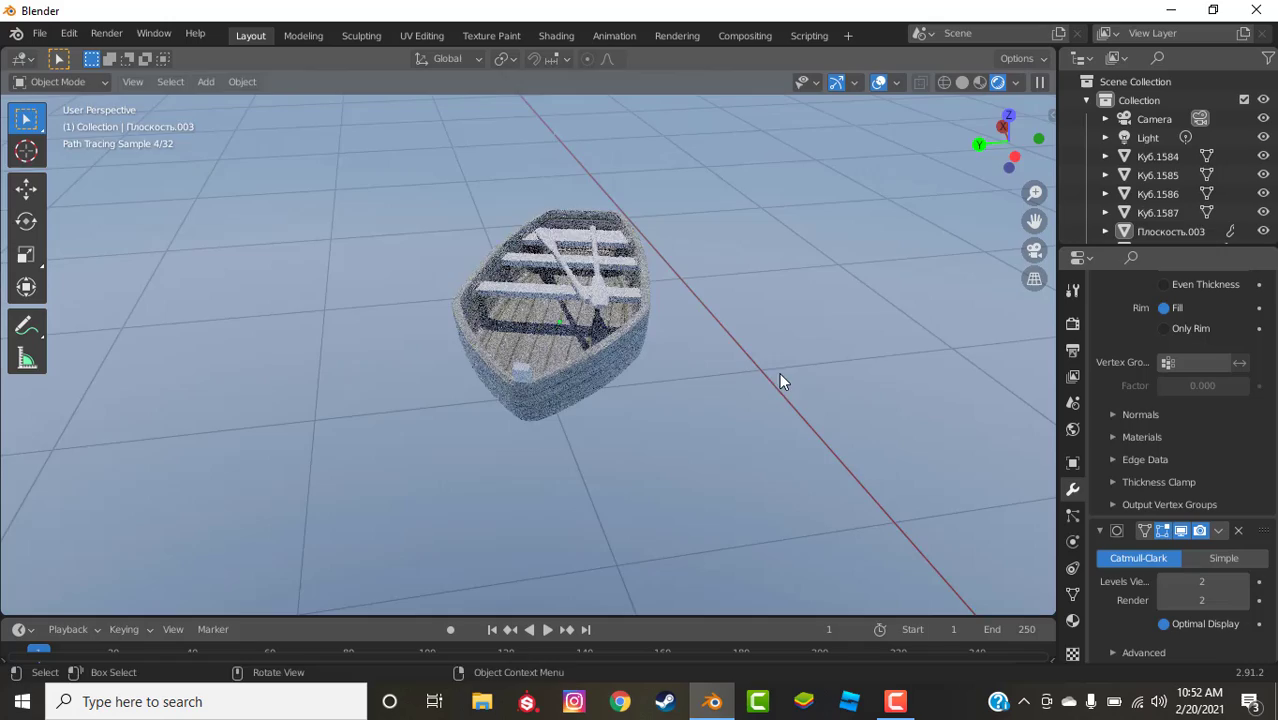
Switch the viewport to Material Preview shading and assign Material.001 to the small post at the boat's bow
{"action": "middle_click_drag", "start_coordinate": [779, 372], "coordinate": [750, 468]}
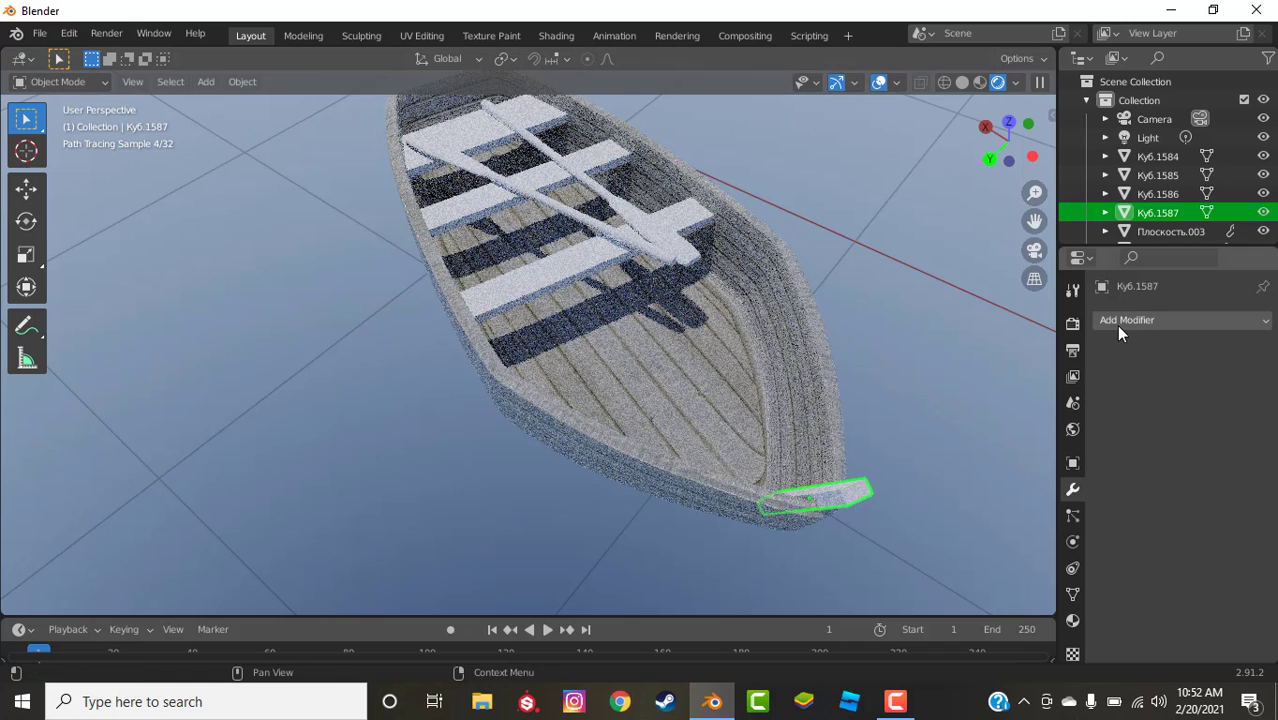
{"action": "left_click", "coordinate": [1073, 621]}
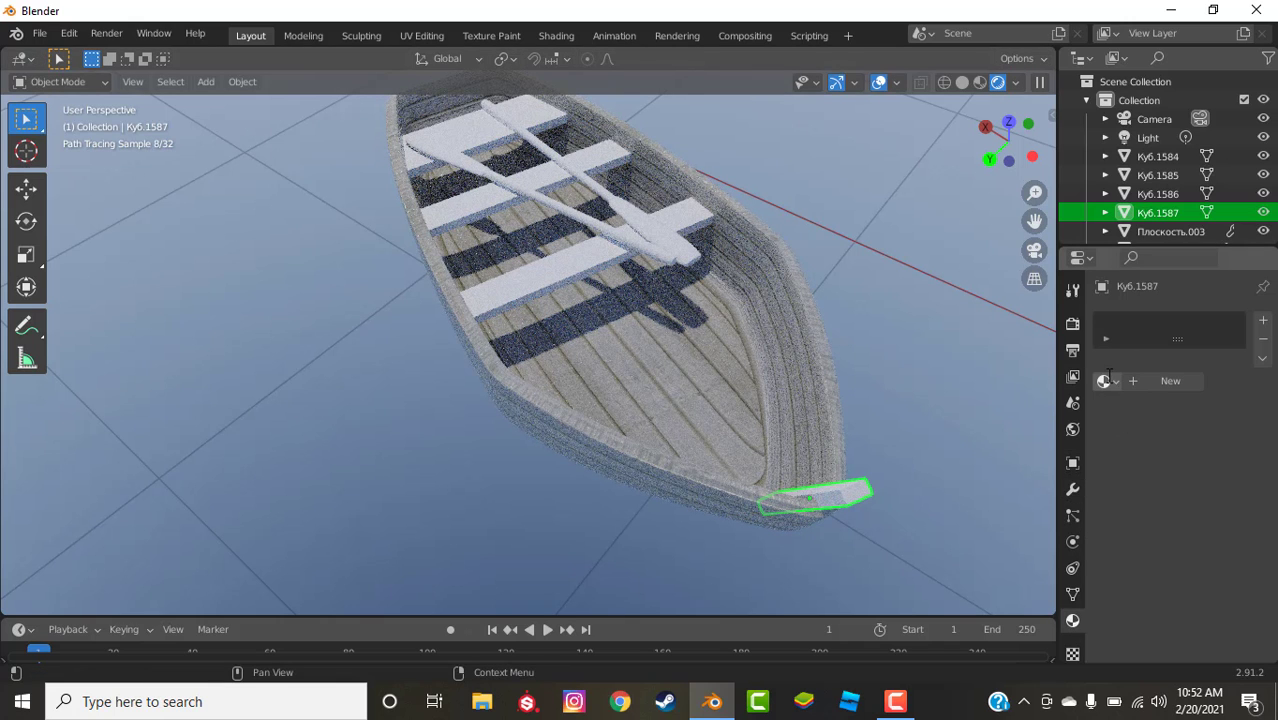
{"action": "left_click", "coordinate": [1104, 381]}
{"action": "left_click", "coordinate": [1095, 410]}
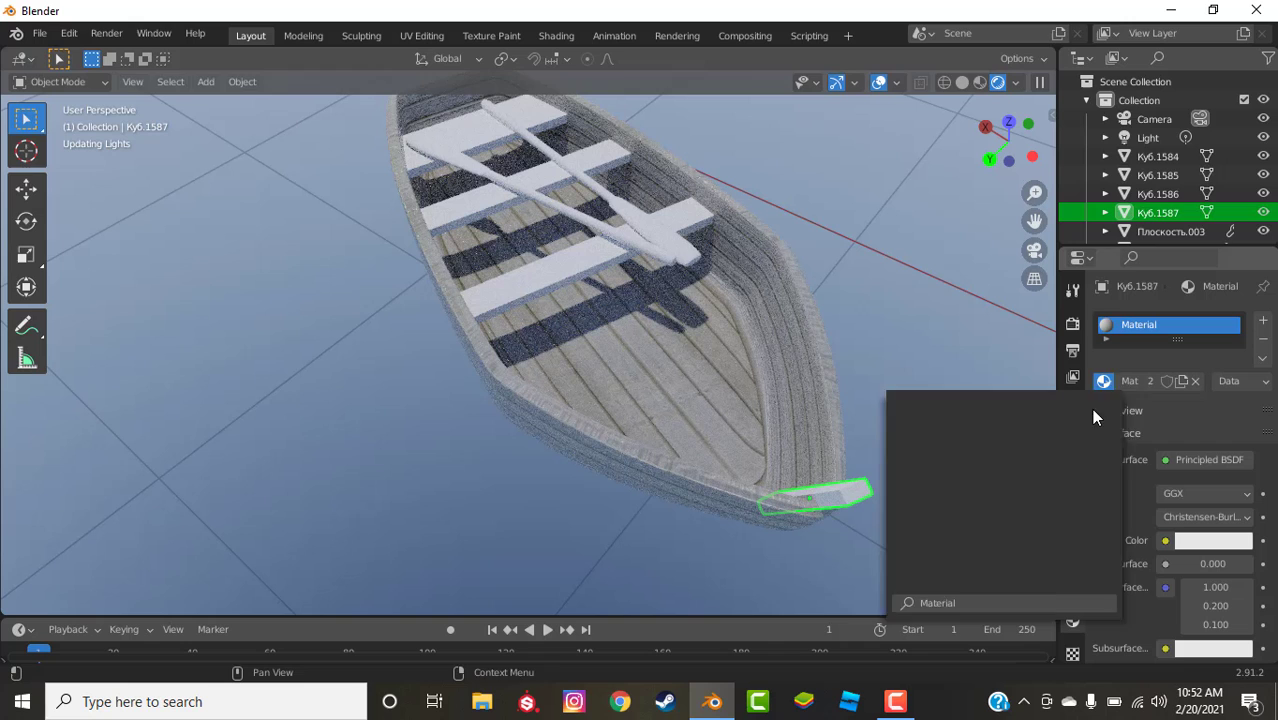
{"action": "middle_click_drag", "start_coordinate": [1031, 426], "coordinate": [965, 391]}
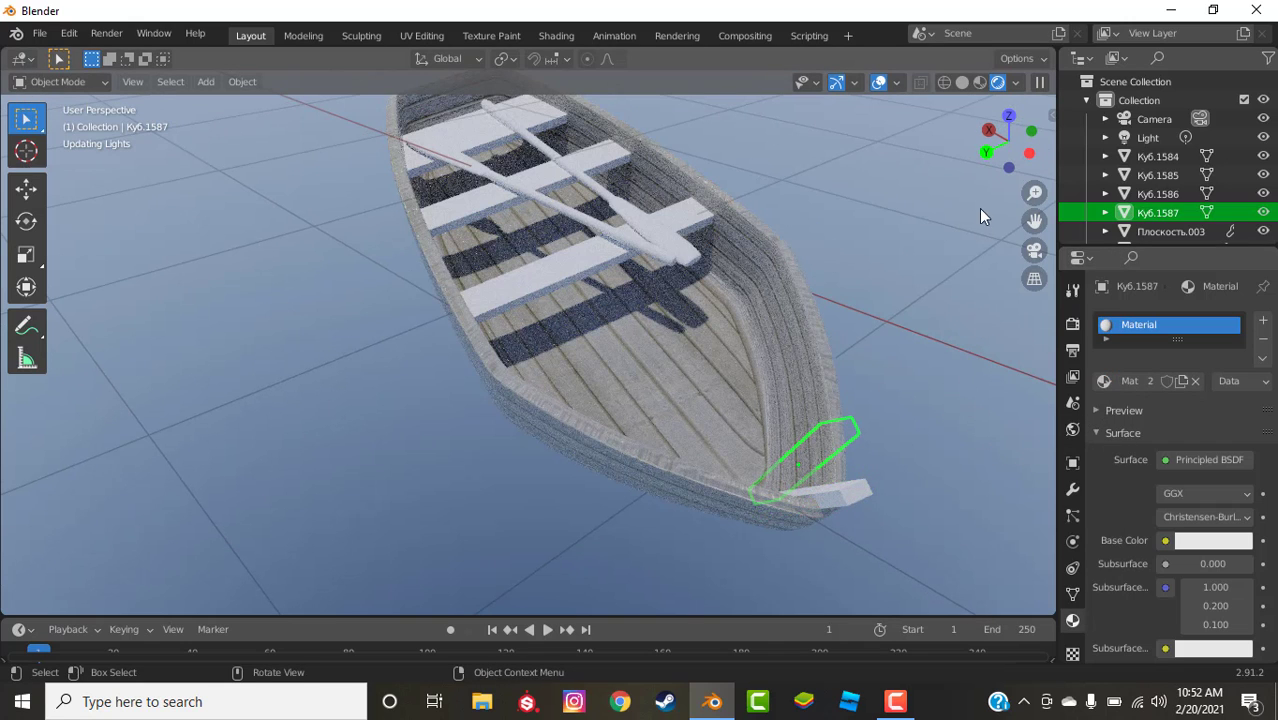
{"action": "left_click", "coordinate": [978, 85]}
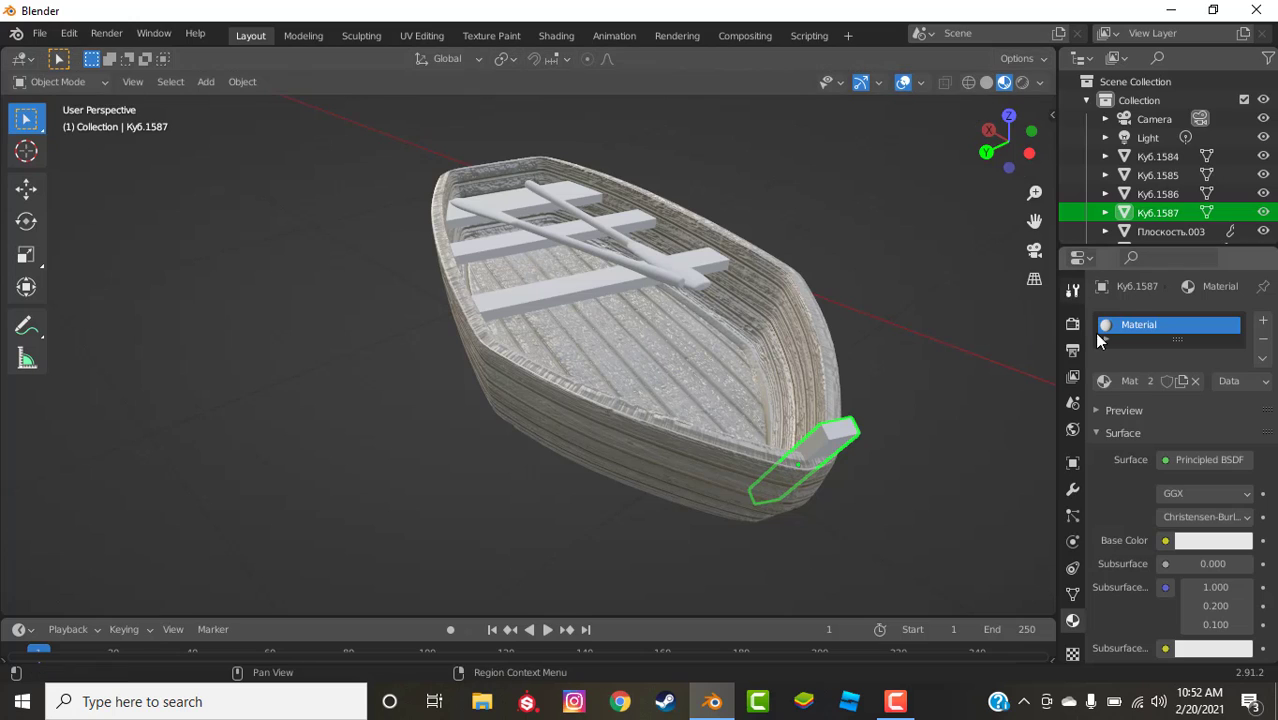
{"action": "left_click", "coordinate": [1104, 381]}
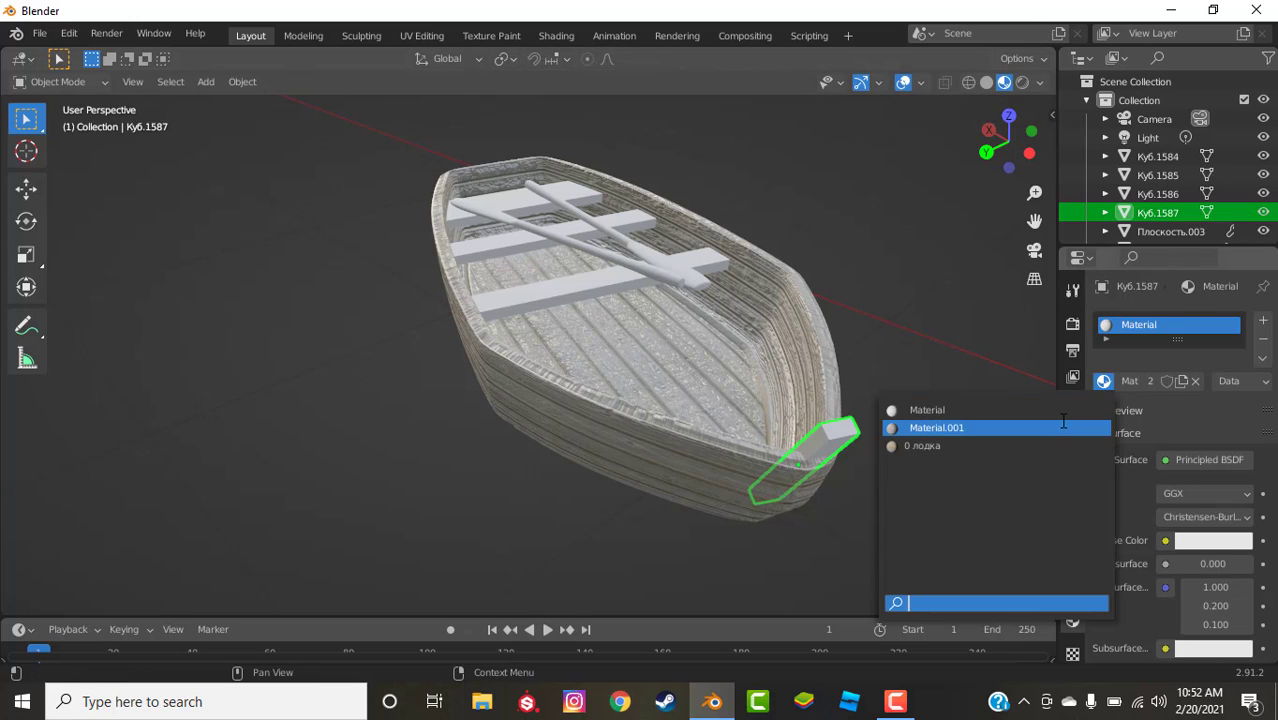
{"action": "left_click", "coordinate": [1060, 428]}
Assign the existing Material.001 to each of the three bench seats across the boat
{"action": "left_click", "coordinate": [620, 290]}
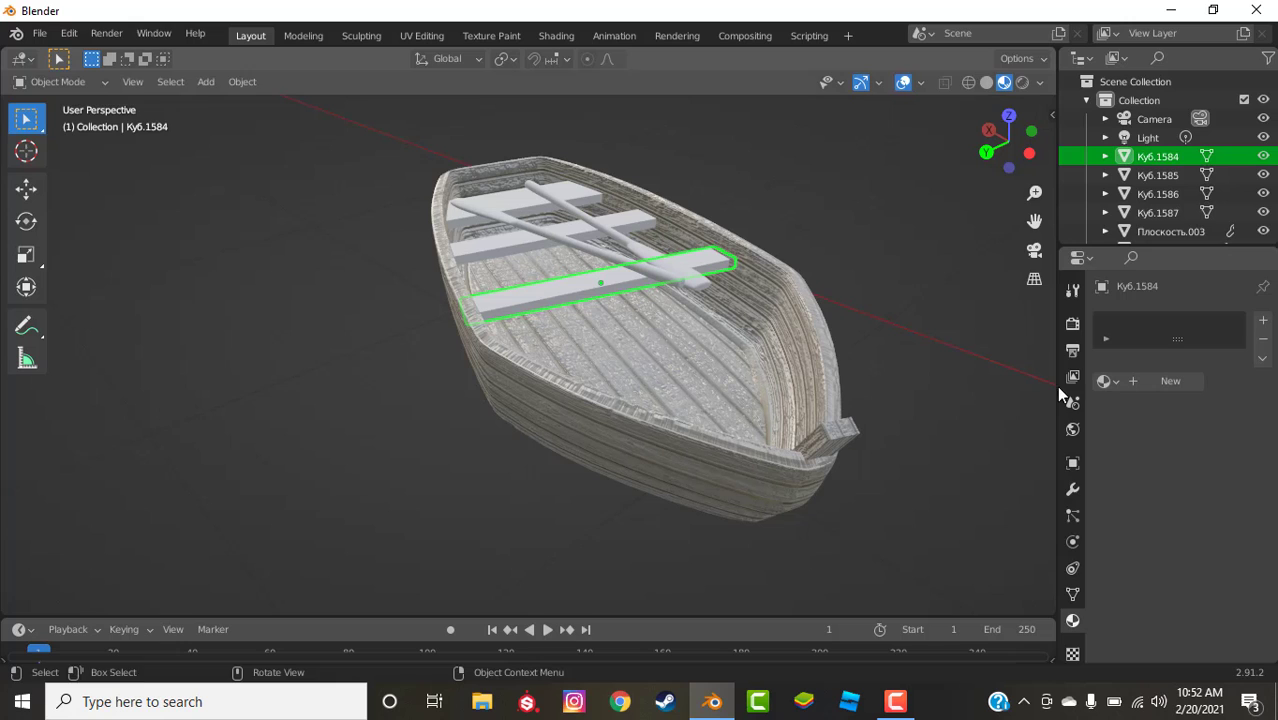
{"action": "left_click", "coordinate": [1104, 381]}
{"action": "left_click", "coordinate": [947, 424]}
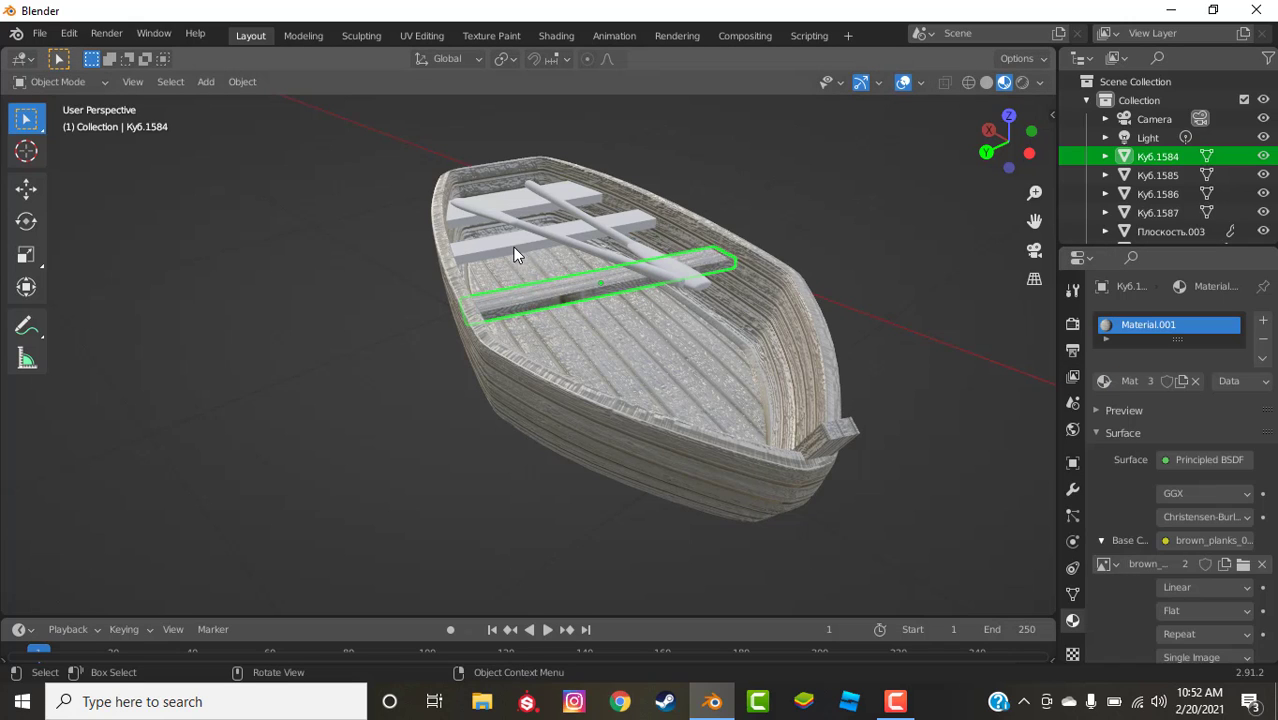
{"action": "left_click", "coordinate": [513, 250]}
{"action": "left_click", "coordinate": [1104, 381]}
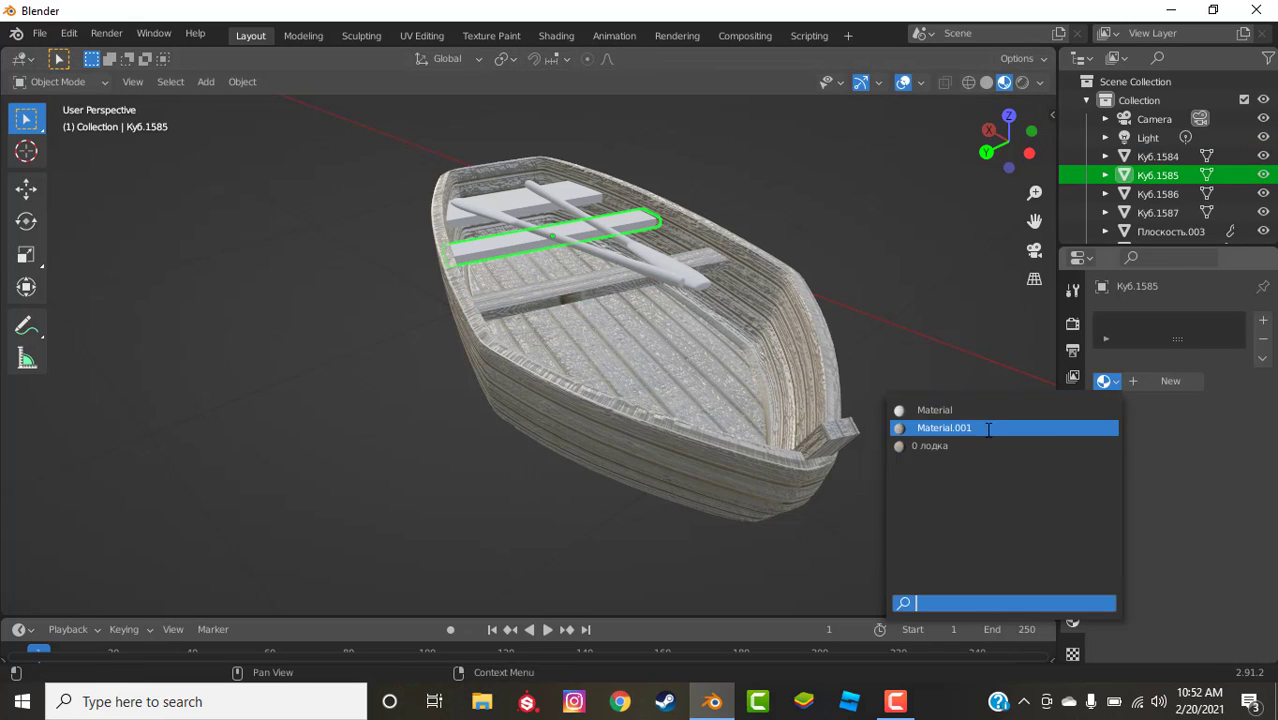
{"action": "left_click", "coordinate": [988, 428]}
{"action": "left_click", "coordinate": [515, 218]}
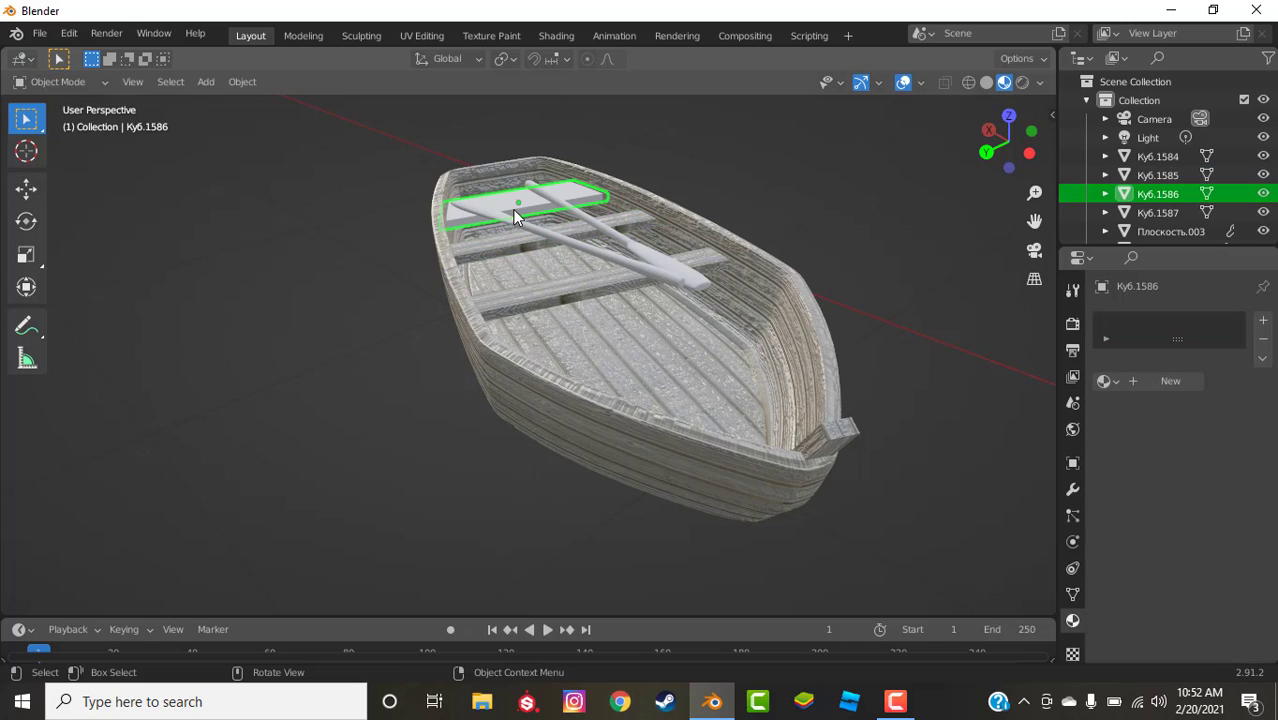
{"action": "left_click", "coordinate": [1104, 381]}
{"action": "left_click", "coordinate": [986, 428]}
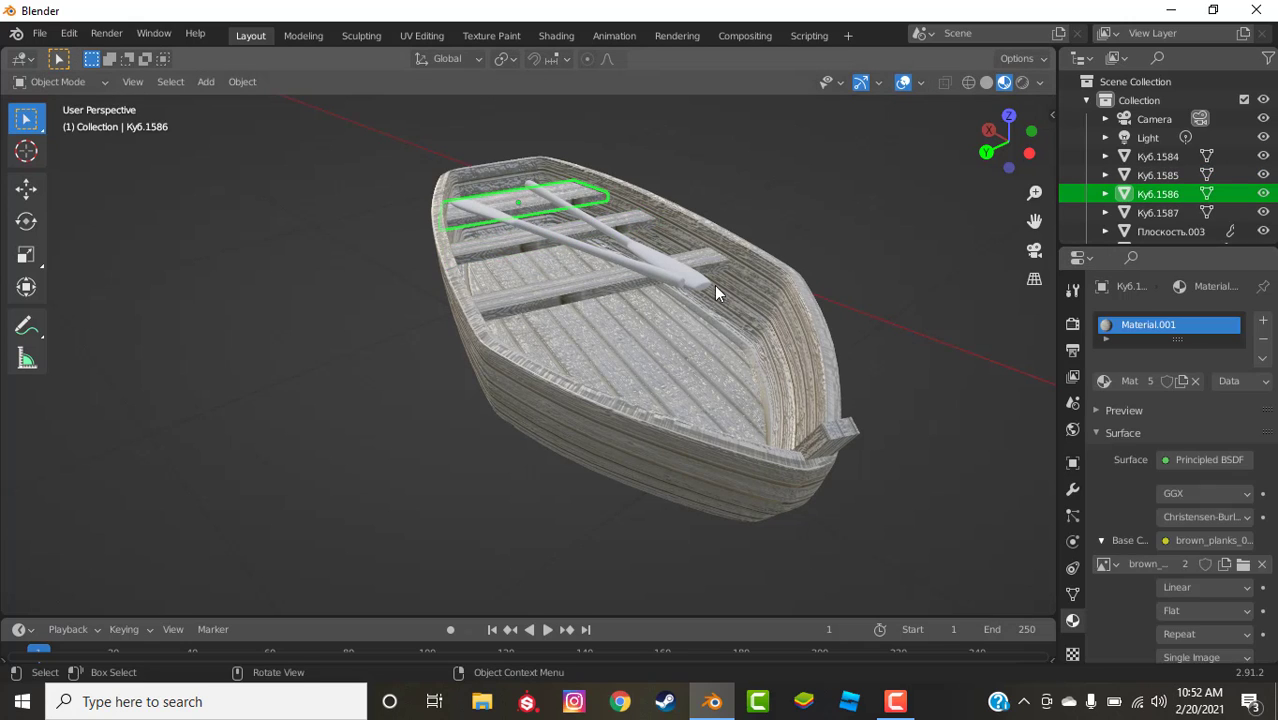
Apply the plank-textured Material.001 to both oars lying across the benches
{"action": "left_click", "coordinate": [676, 281]}
{"action": "left_click", "coordinate": [1104, 381]}
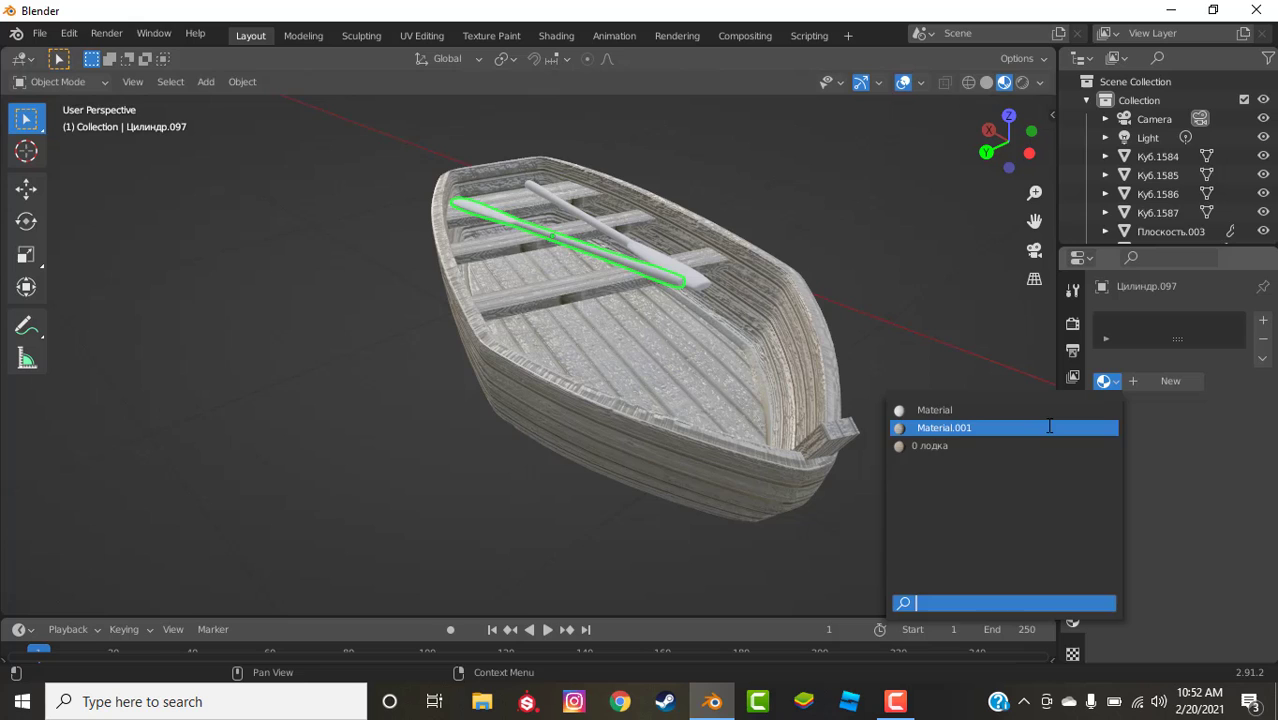
{"action": "left_click", "coordinate": [975, 428]}
{"action": "middle_click_drag", "start_coordinate": [880, 348], "coordinate": [703, 238]}
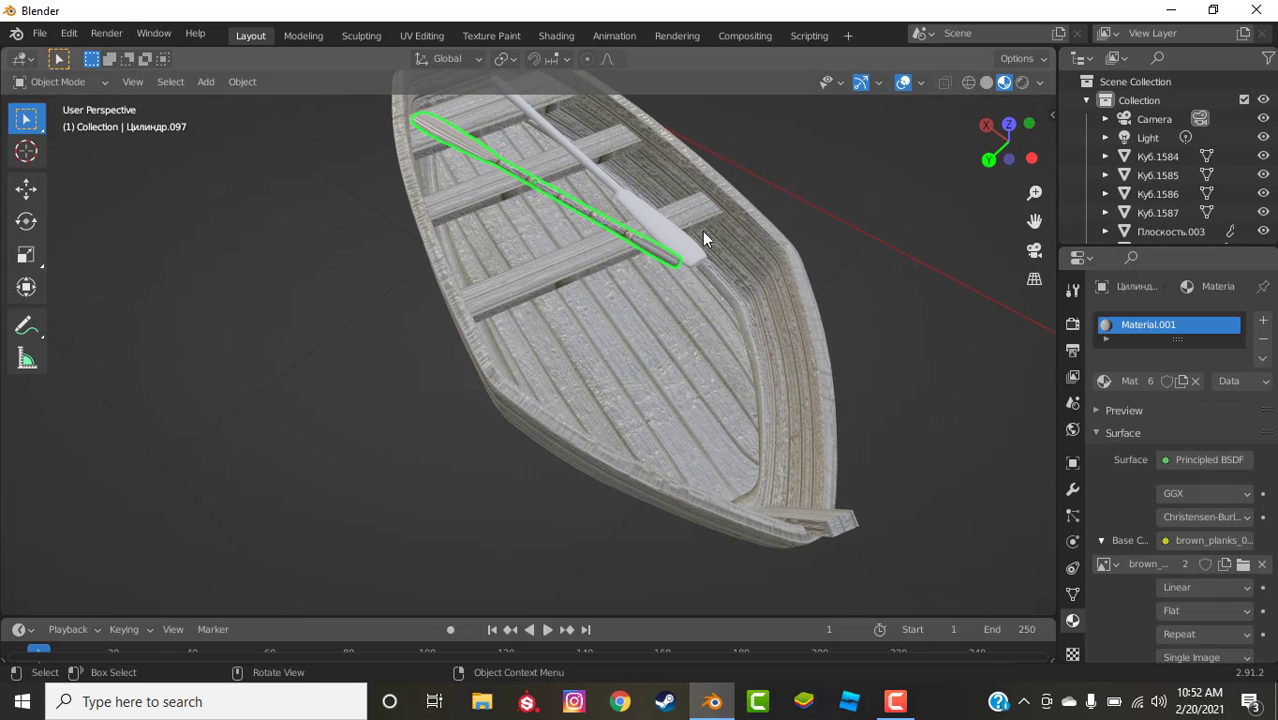
{"action": "left_click", "coordinate": [635, 216]}
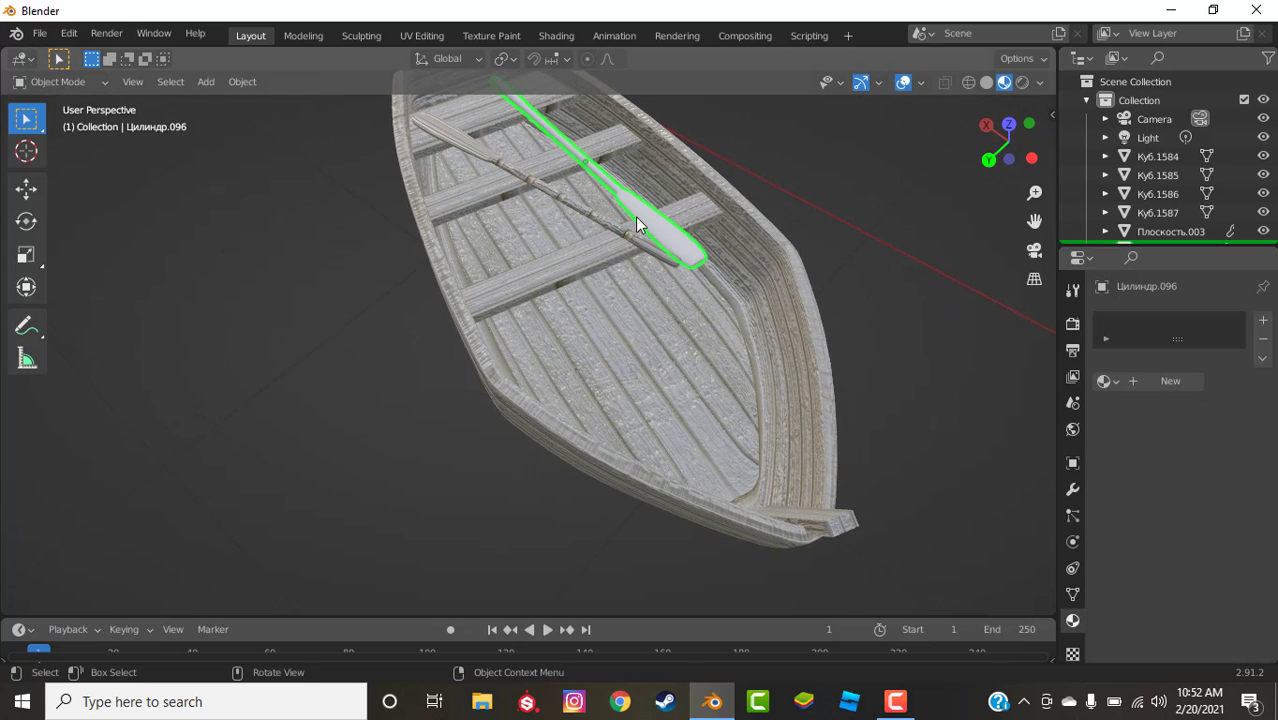
{"action": "left_click", "coordinate": [1100, 381]}
{"action": "left_click", "coordinate": [1059, 426]}
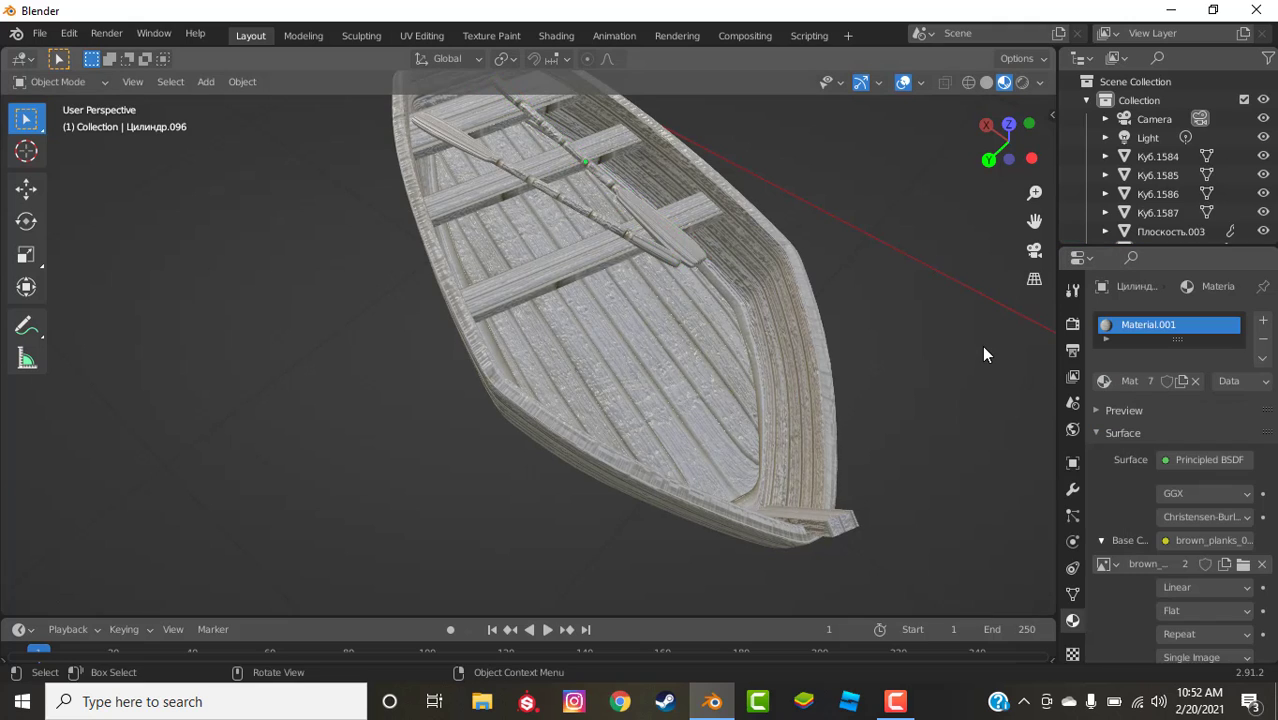
{"action": "middle_click_drag", "start_coordinate": [981, 345], "coordinate": [855, 312]}
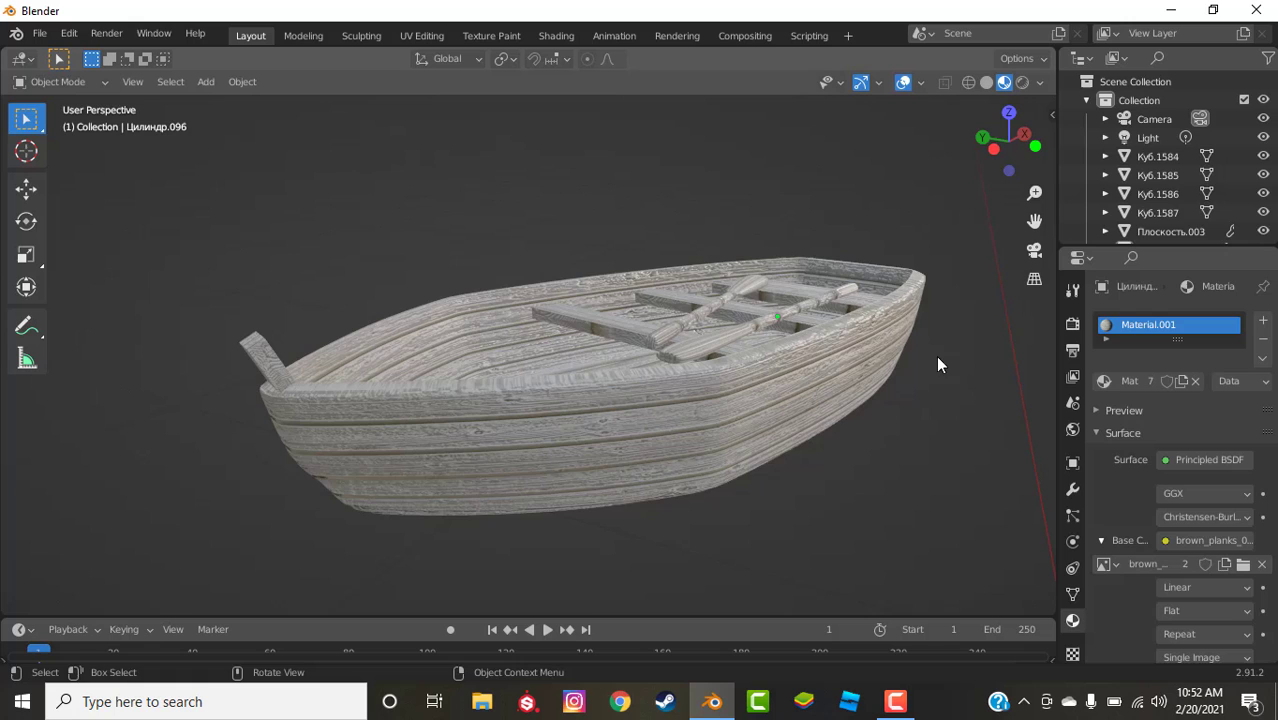
{"action": "middle_click_drag", "start_coordinate": [936, 358], "coordinate": [697, 324]}
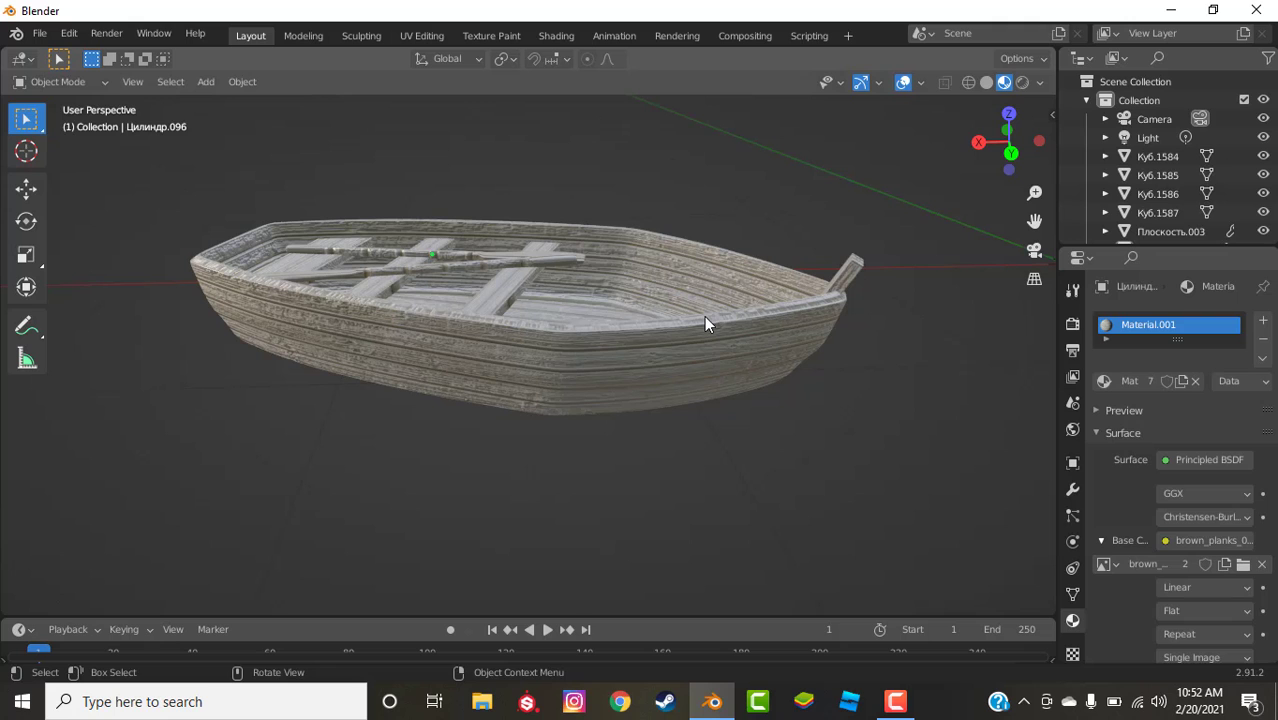
{"action": "key", "text": "space"}
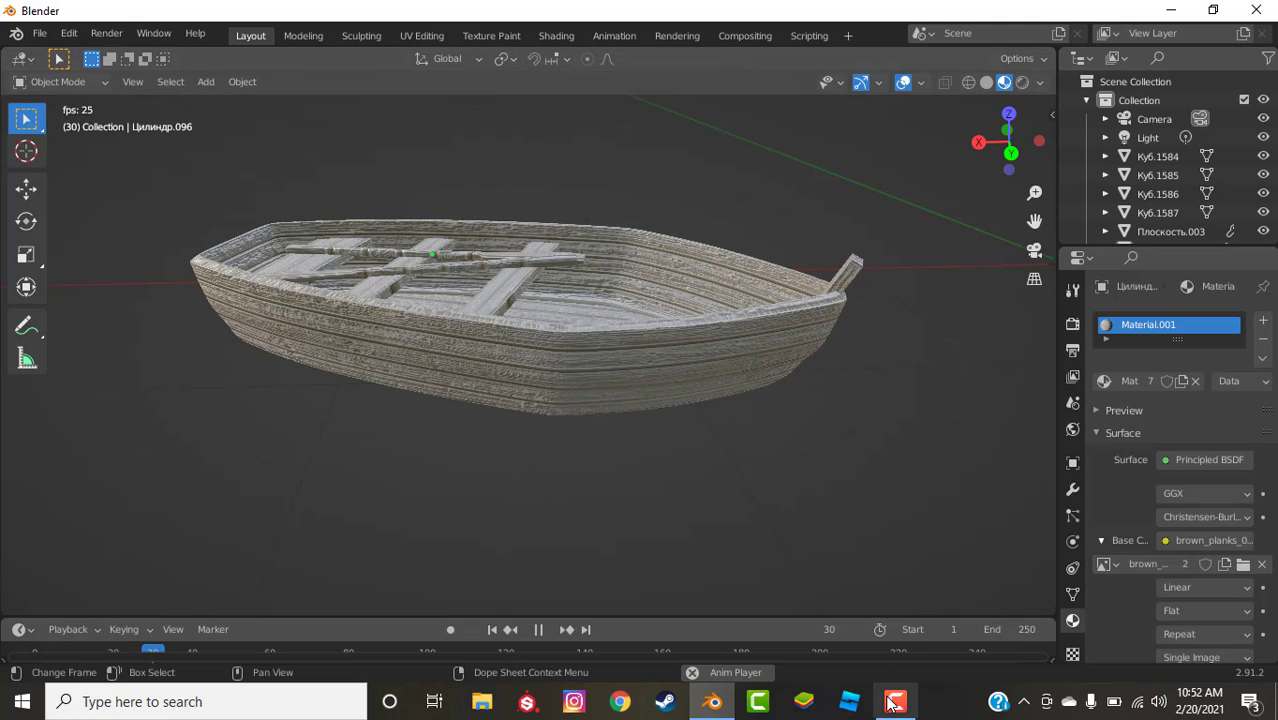